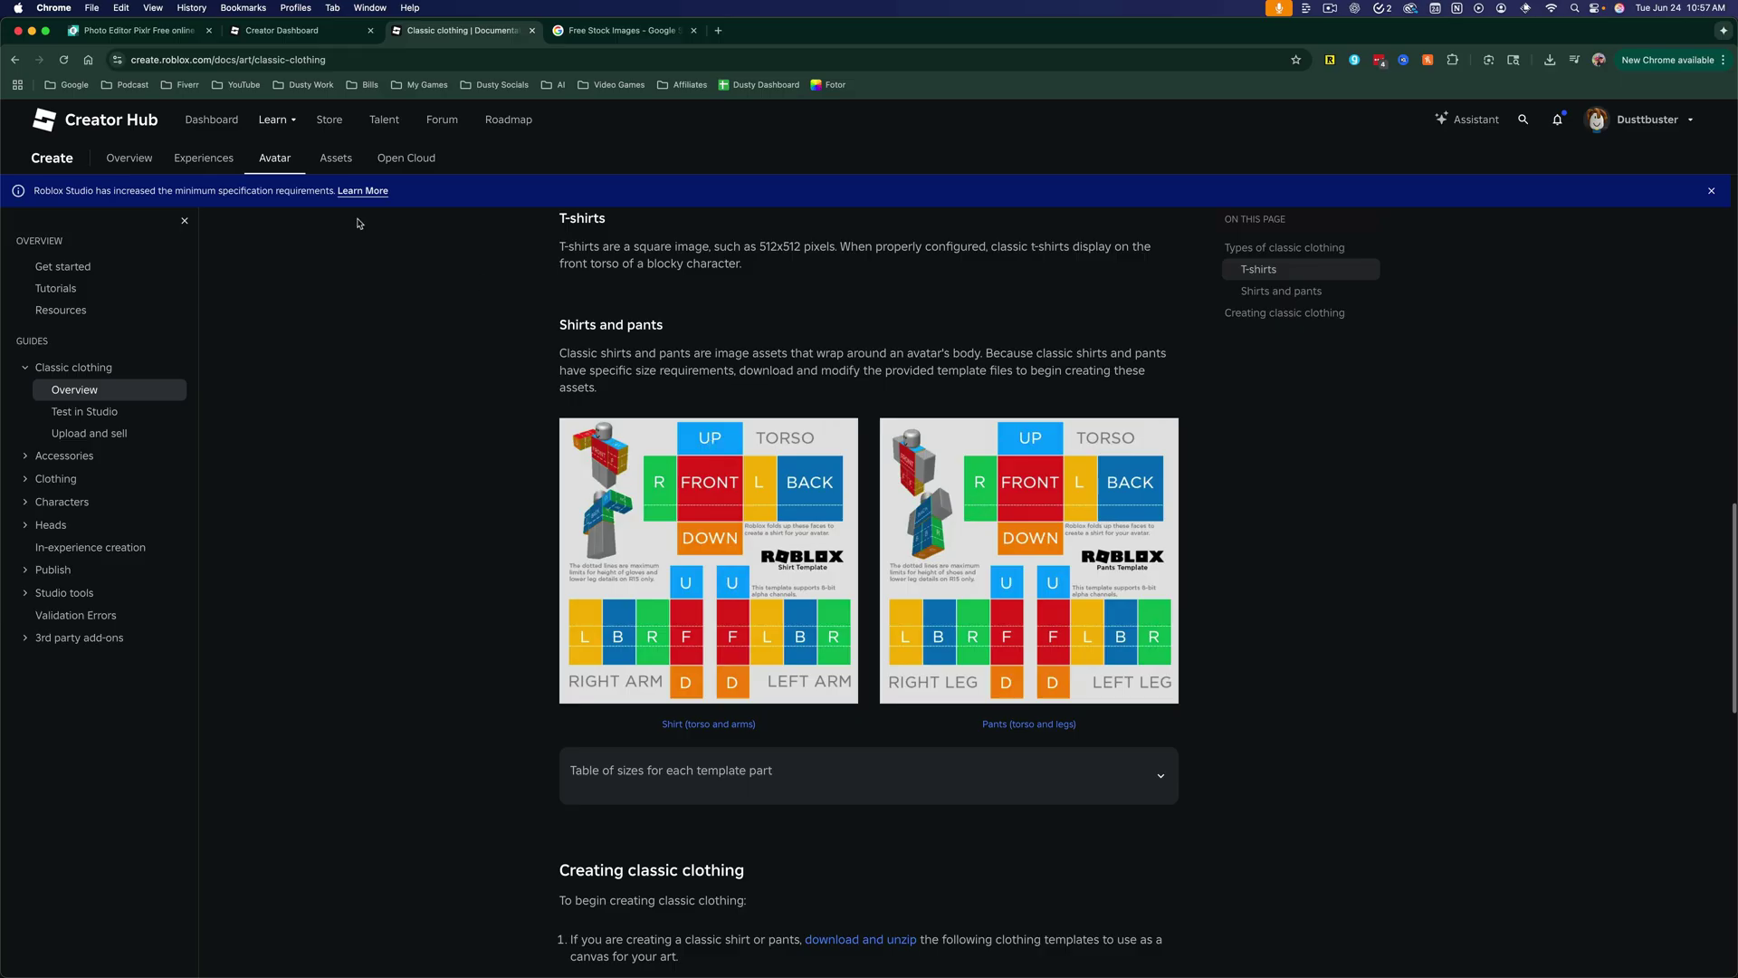
# Go back from the classic clothing docs to the 'Roblox Shirt Template' Google results
pyautogui.click(16, 59)
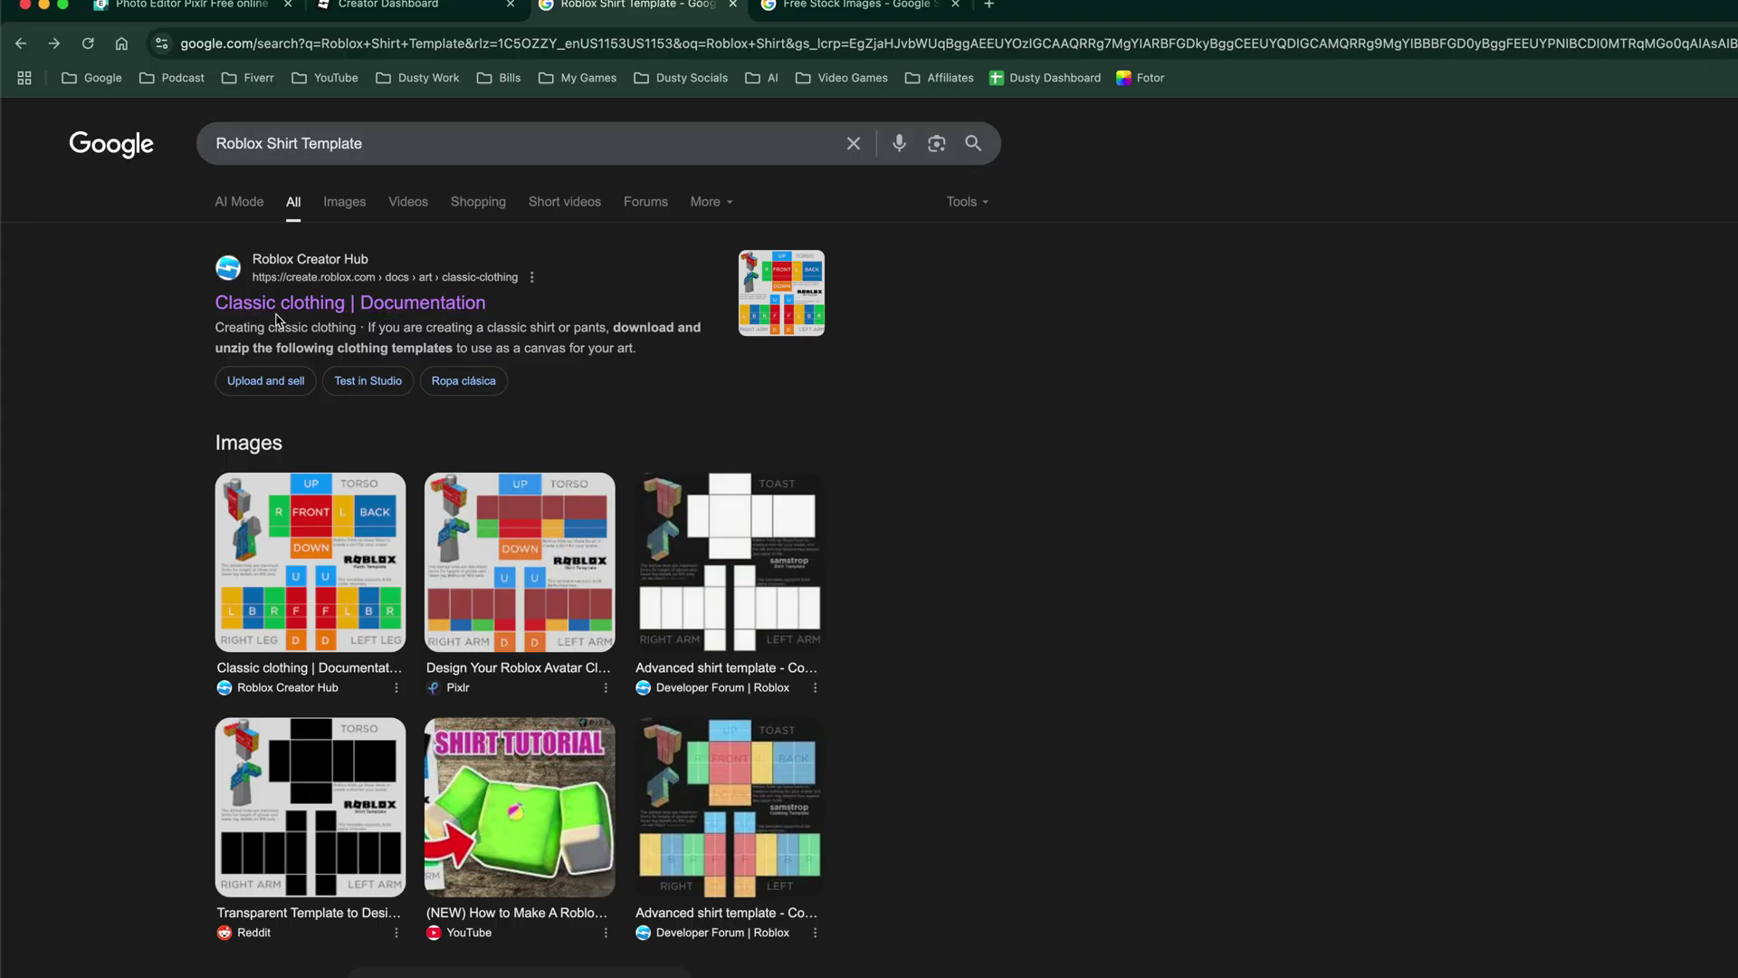
# From the Classic clothing docs, download the shirt and pants templates zip (122 KB)
pyautogui.click(319, 313)
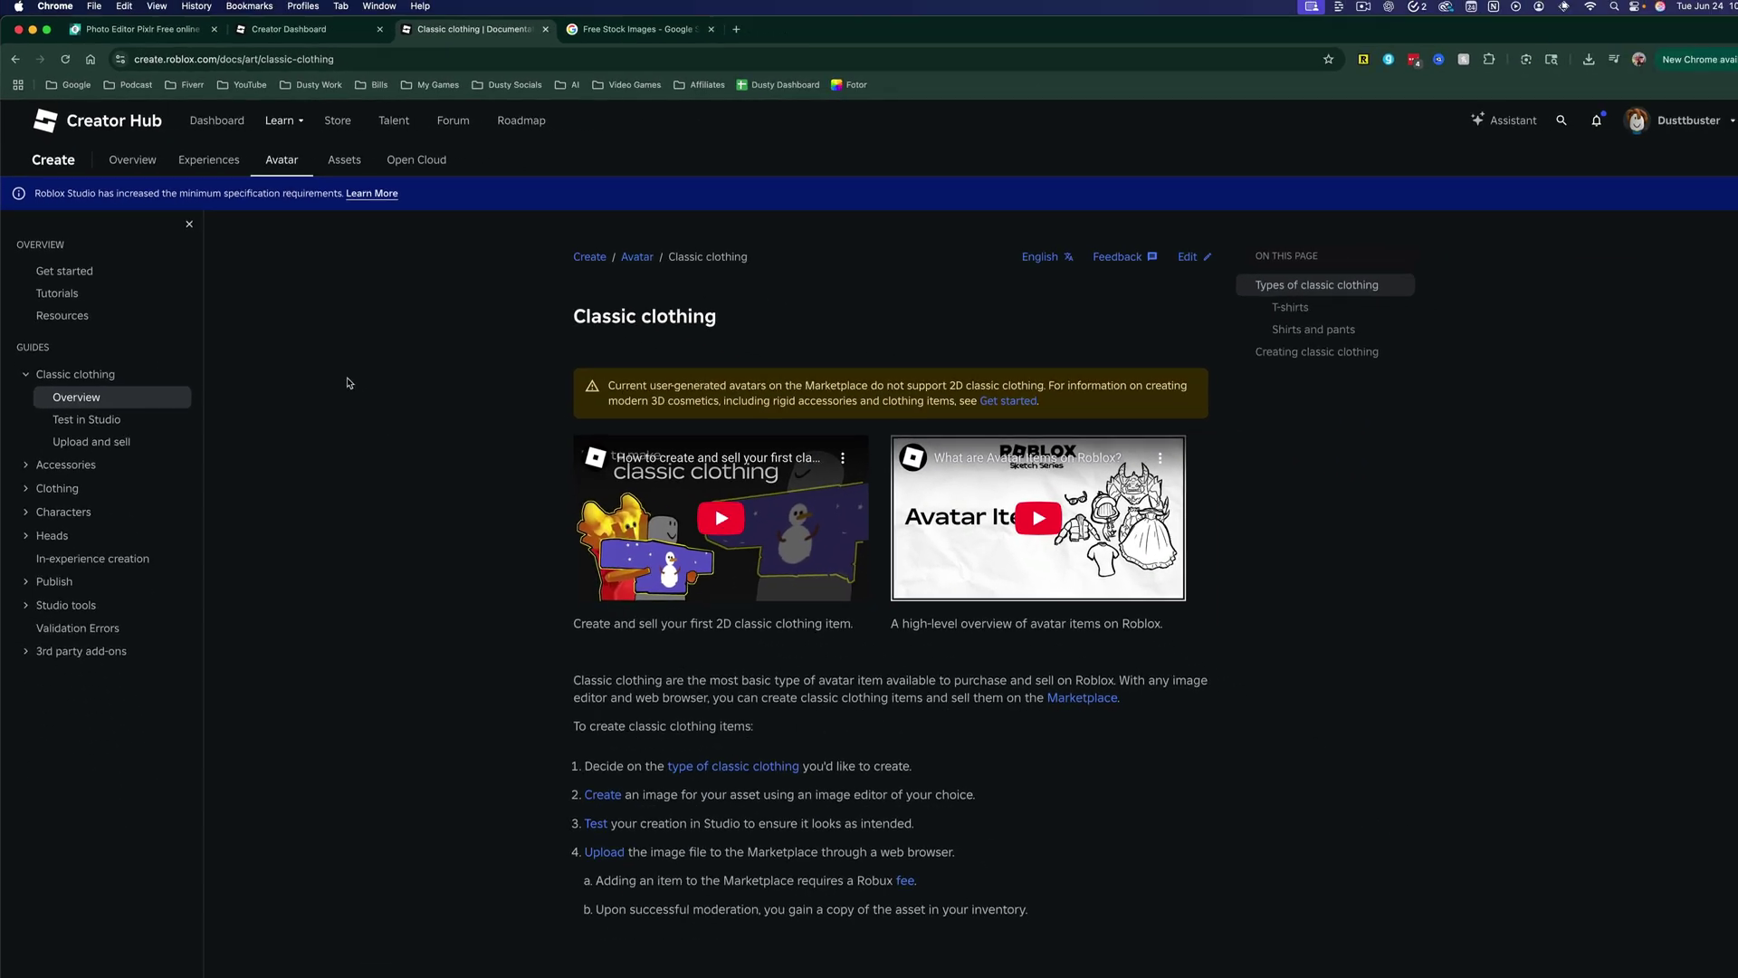
pyautogui.scroll(-6, 390, 463)
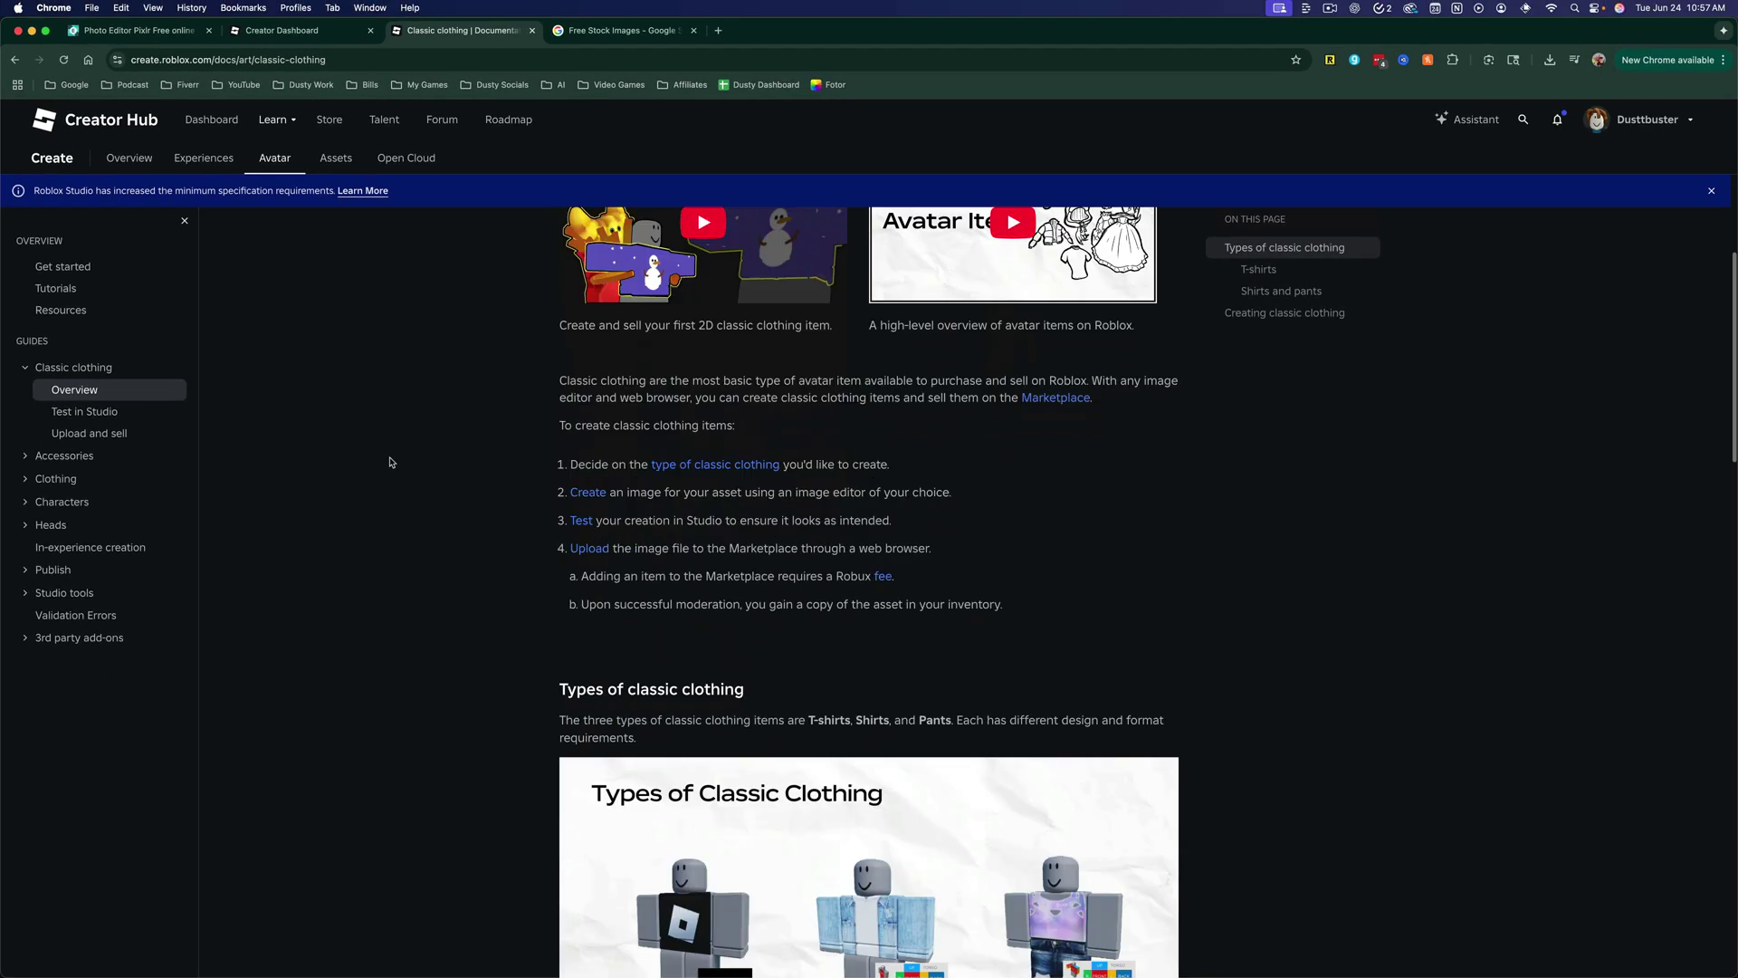
pyautogui.scroll(-7, 481, 477)
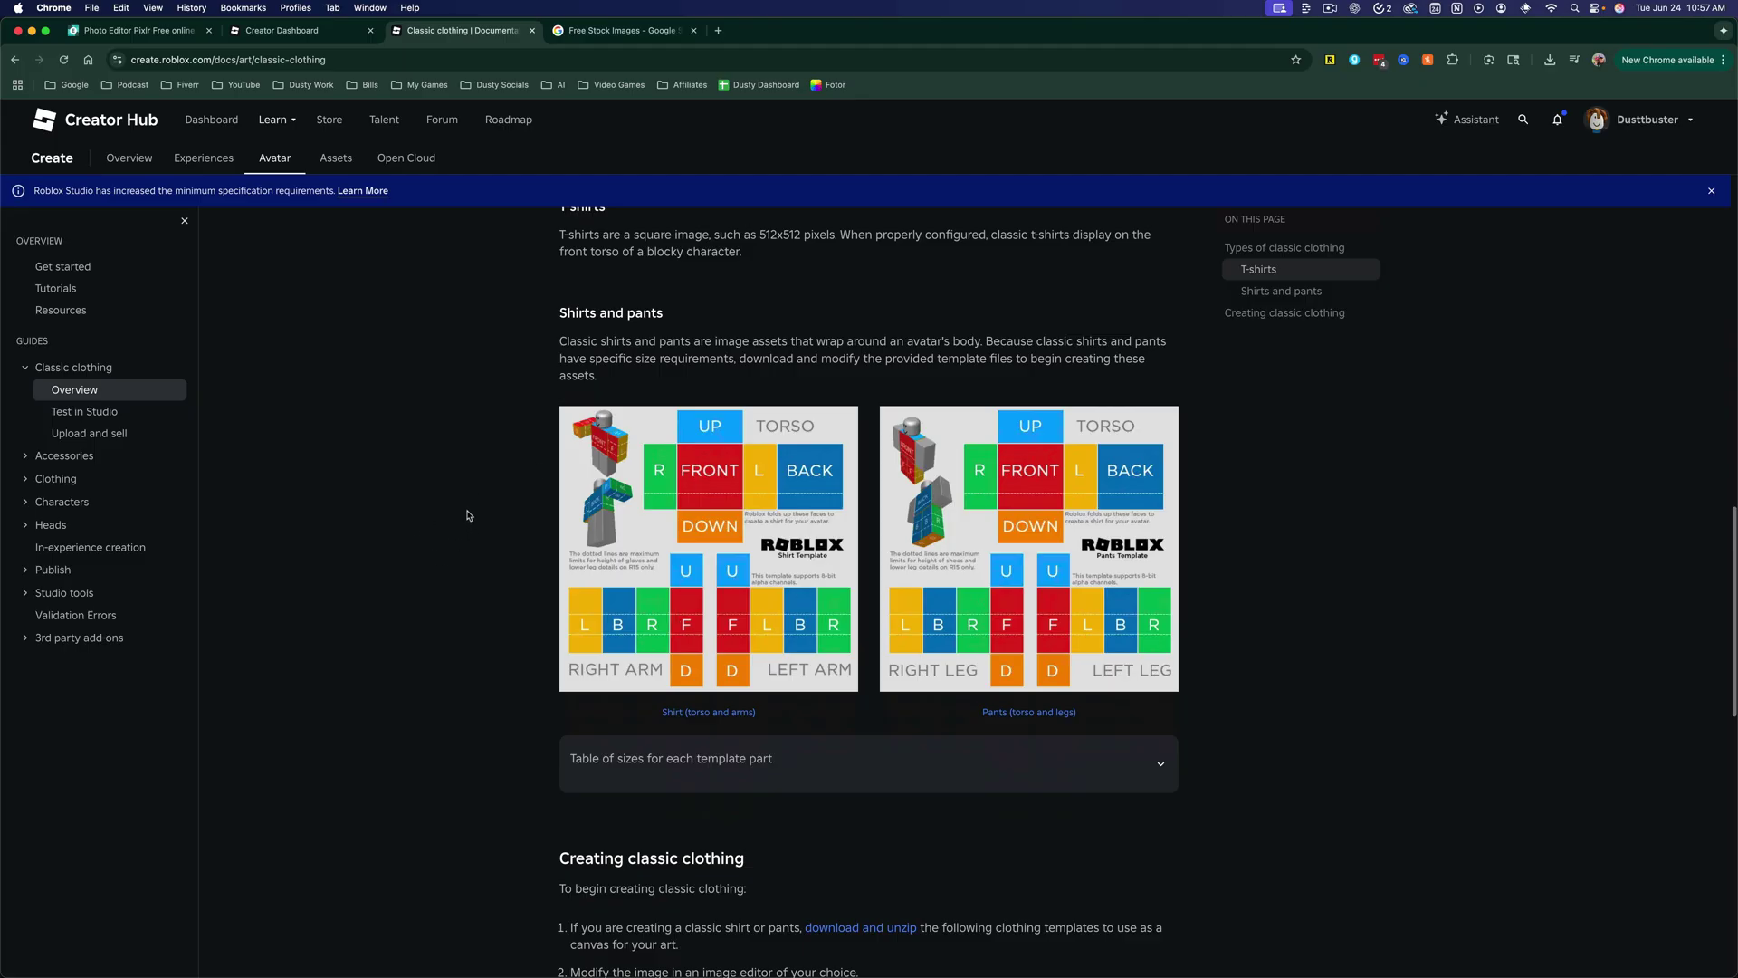
pyautogui.scroll(-2, 468, 515)
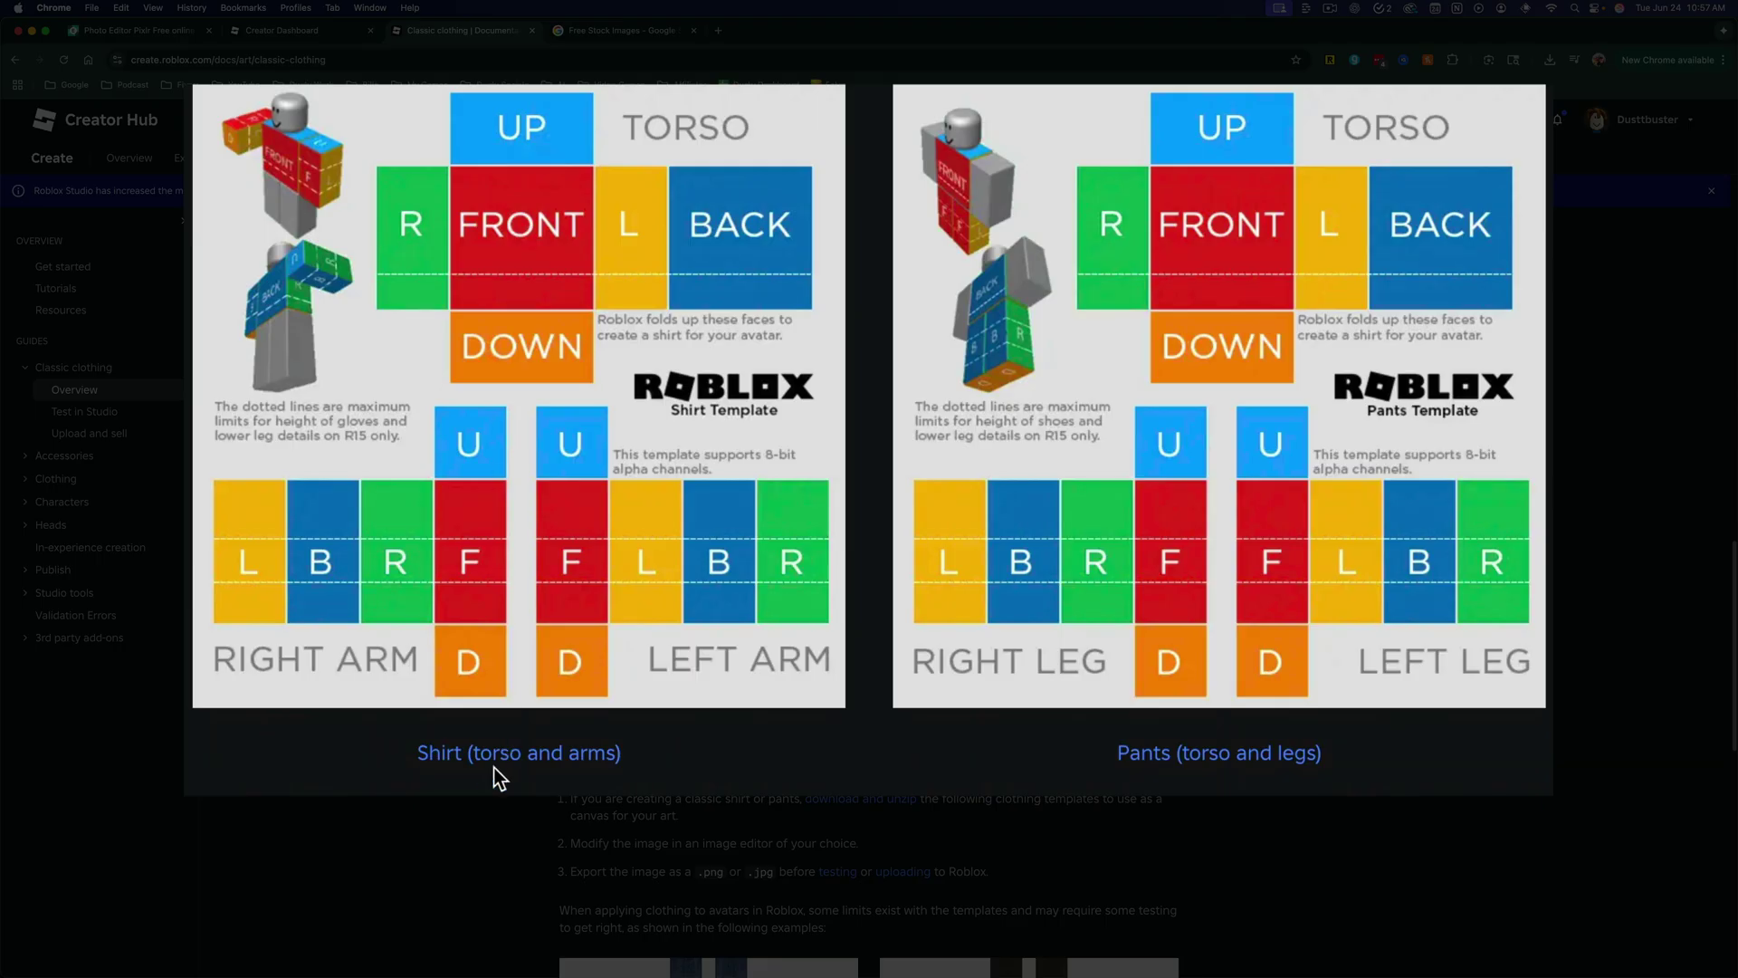
pyautogui.click(485, 758)
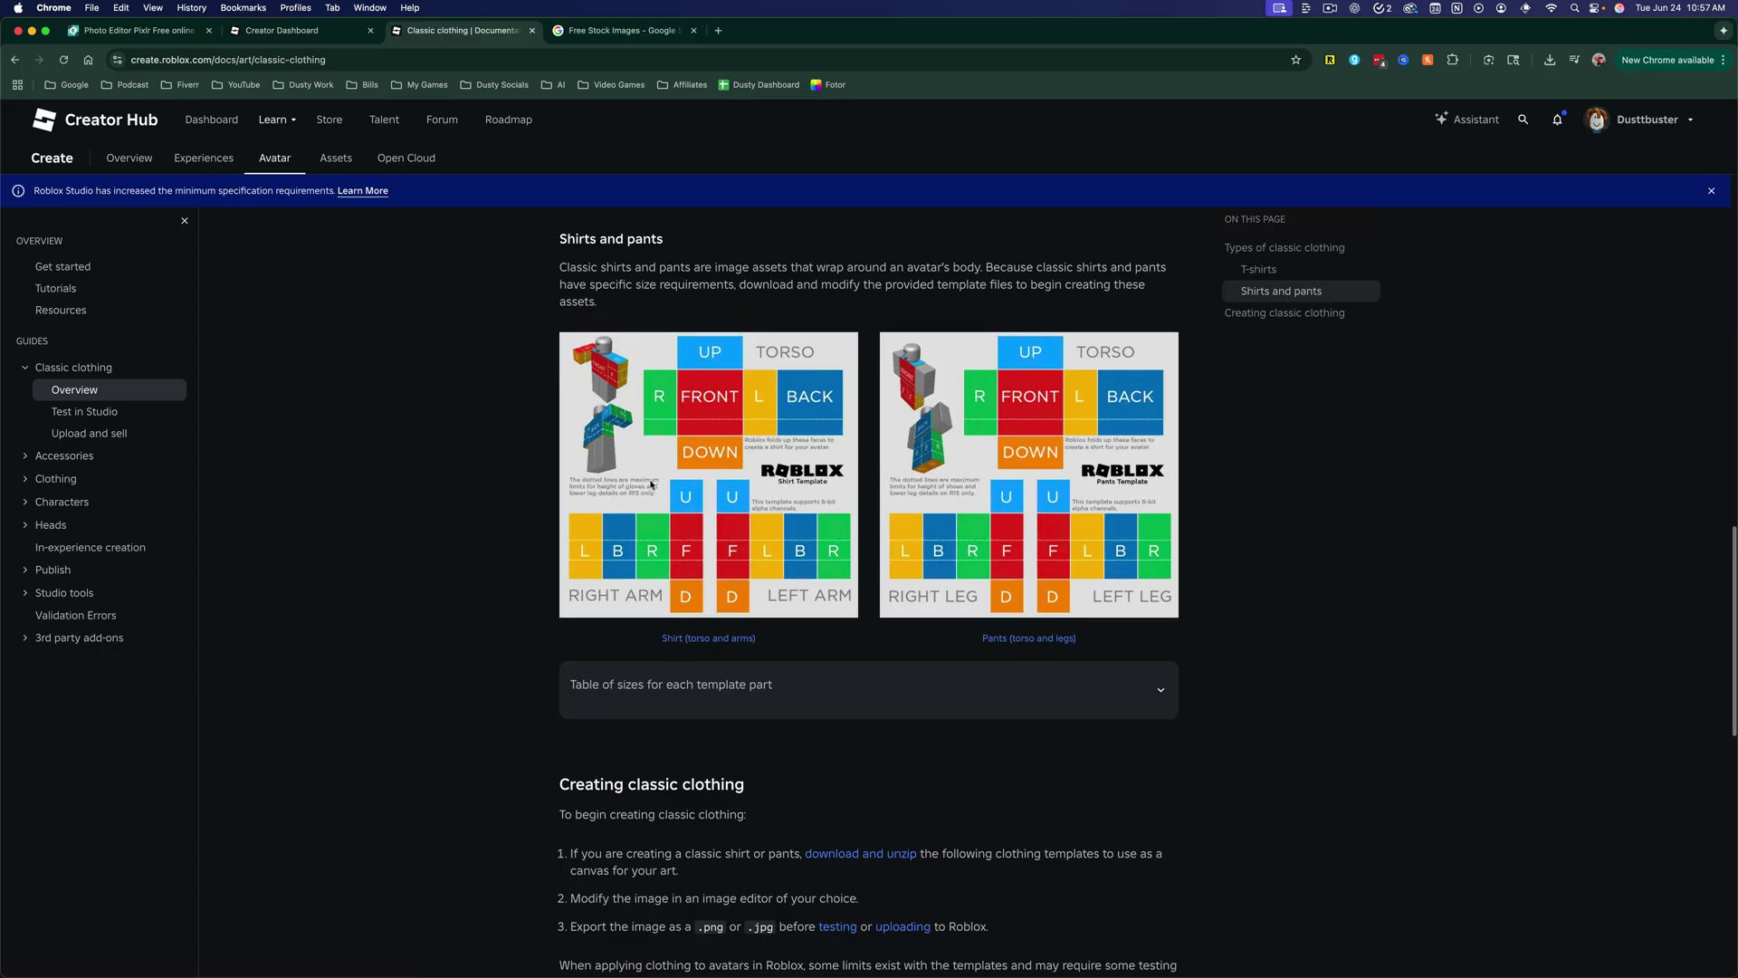
pyautogui.click(689, 640)
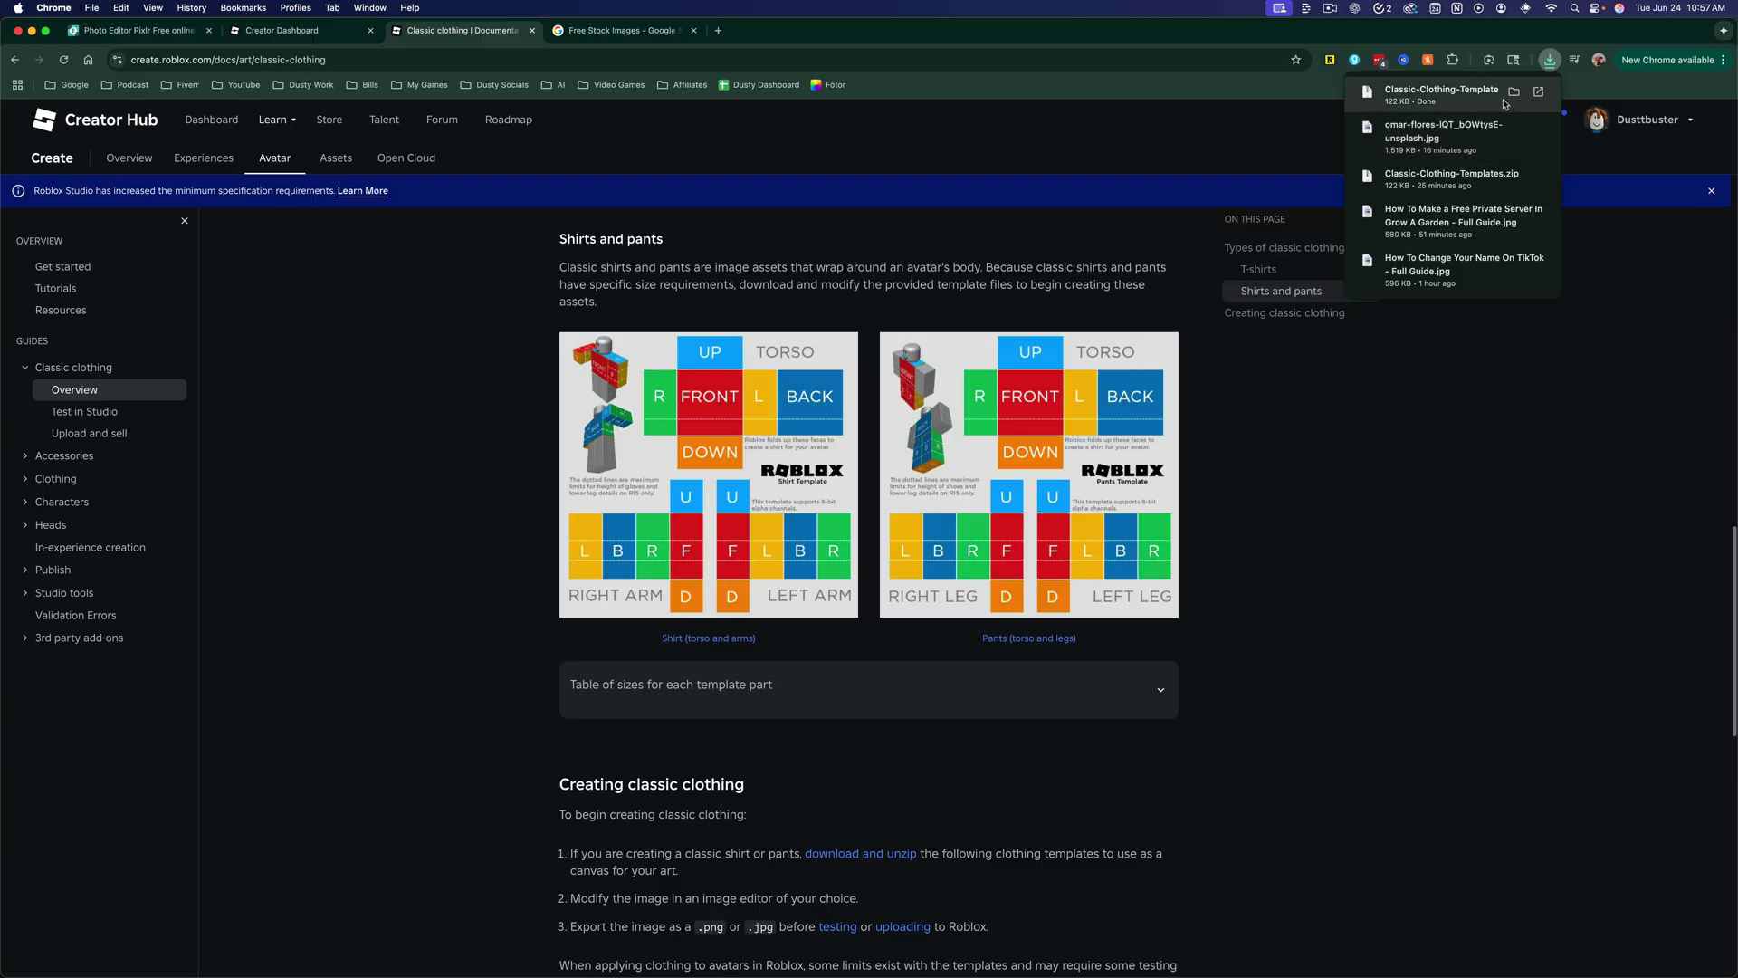
# Unzip Classic-Clothing-Templates (1).zip in Finder and preview Template-Shirts-R15.png
pyautogui.click(1513, 91)
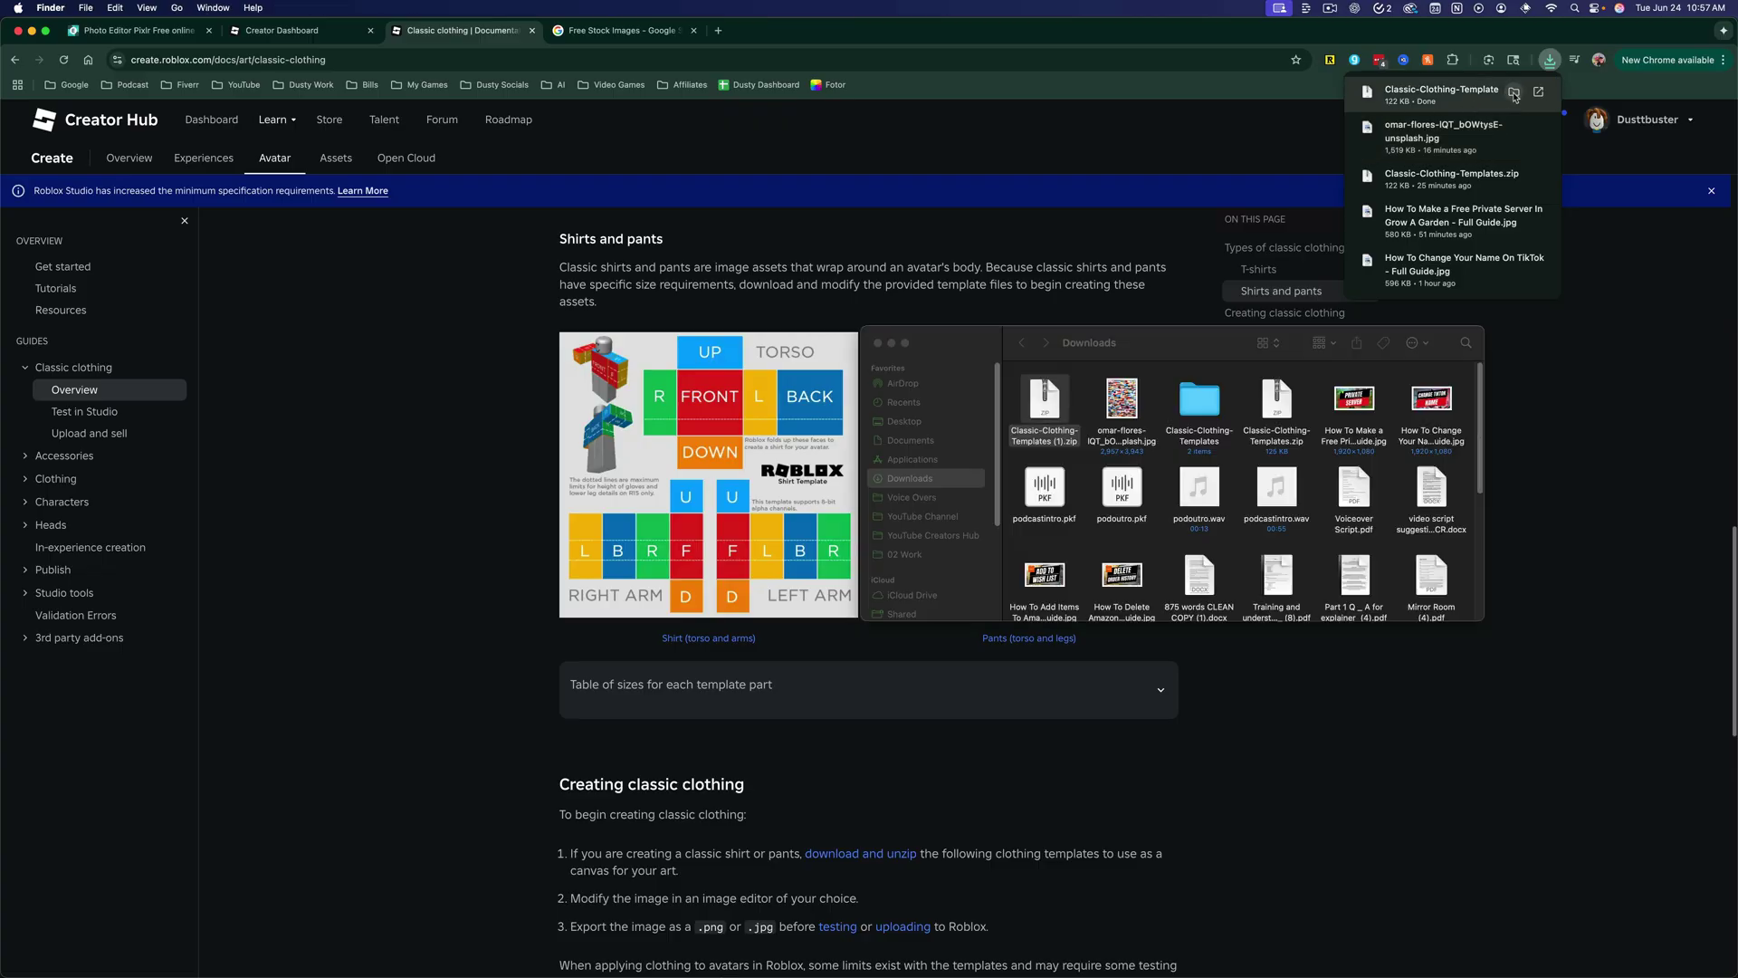
pyautogui.doubleClick(1053, 440)
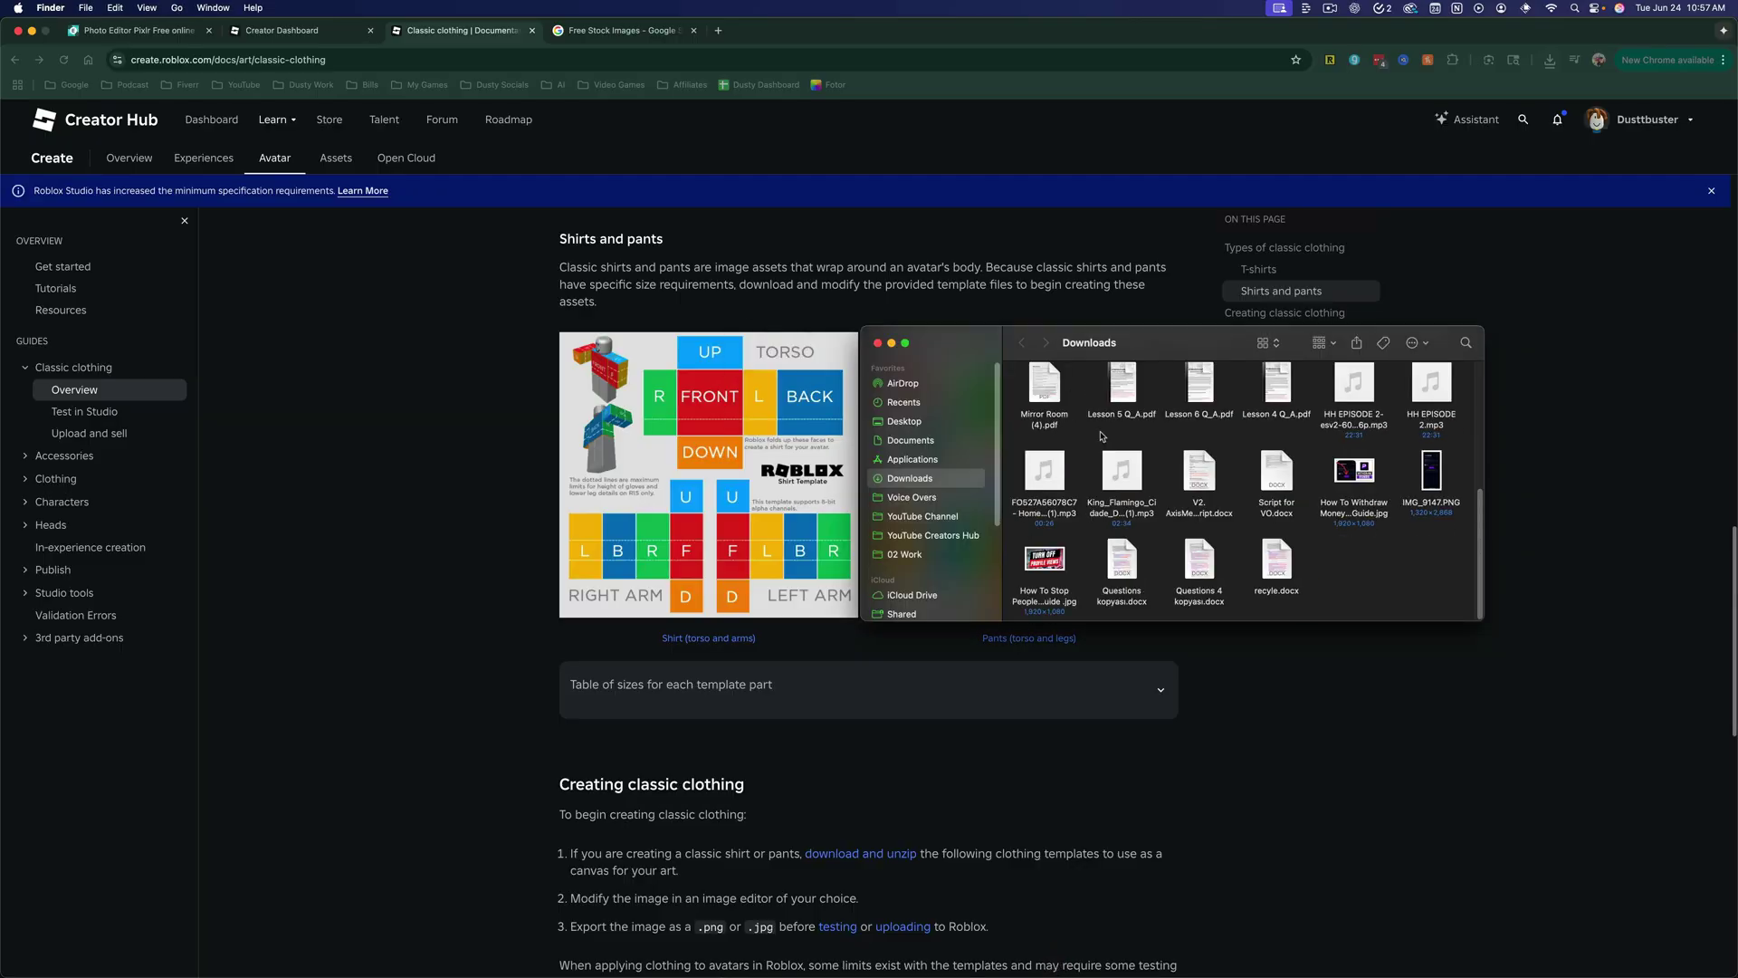
pyautogui.doubleClick(1051, 409)
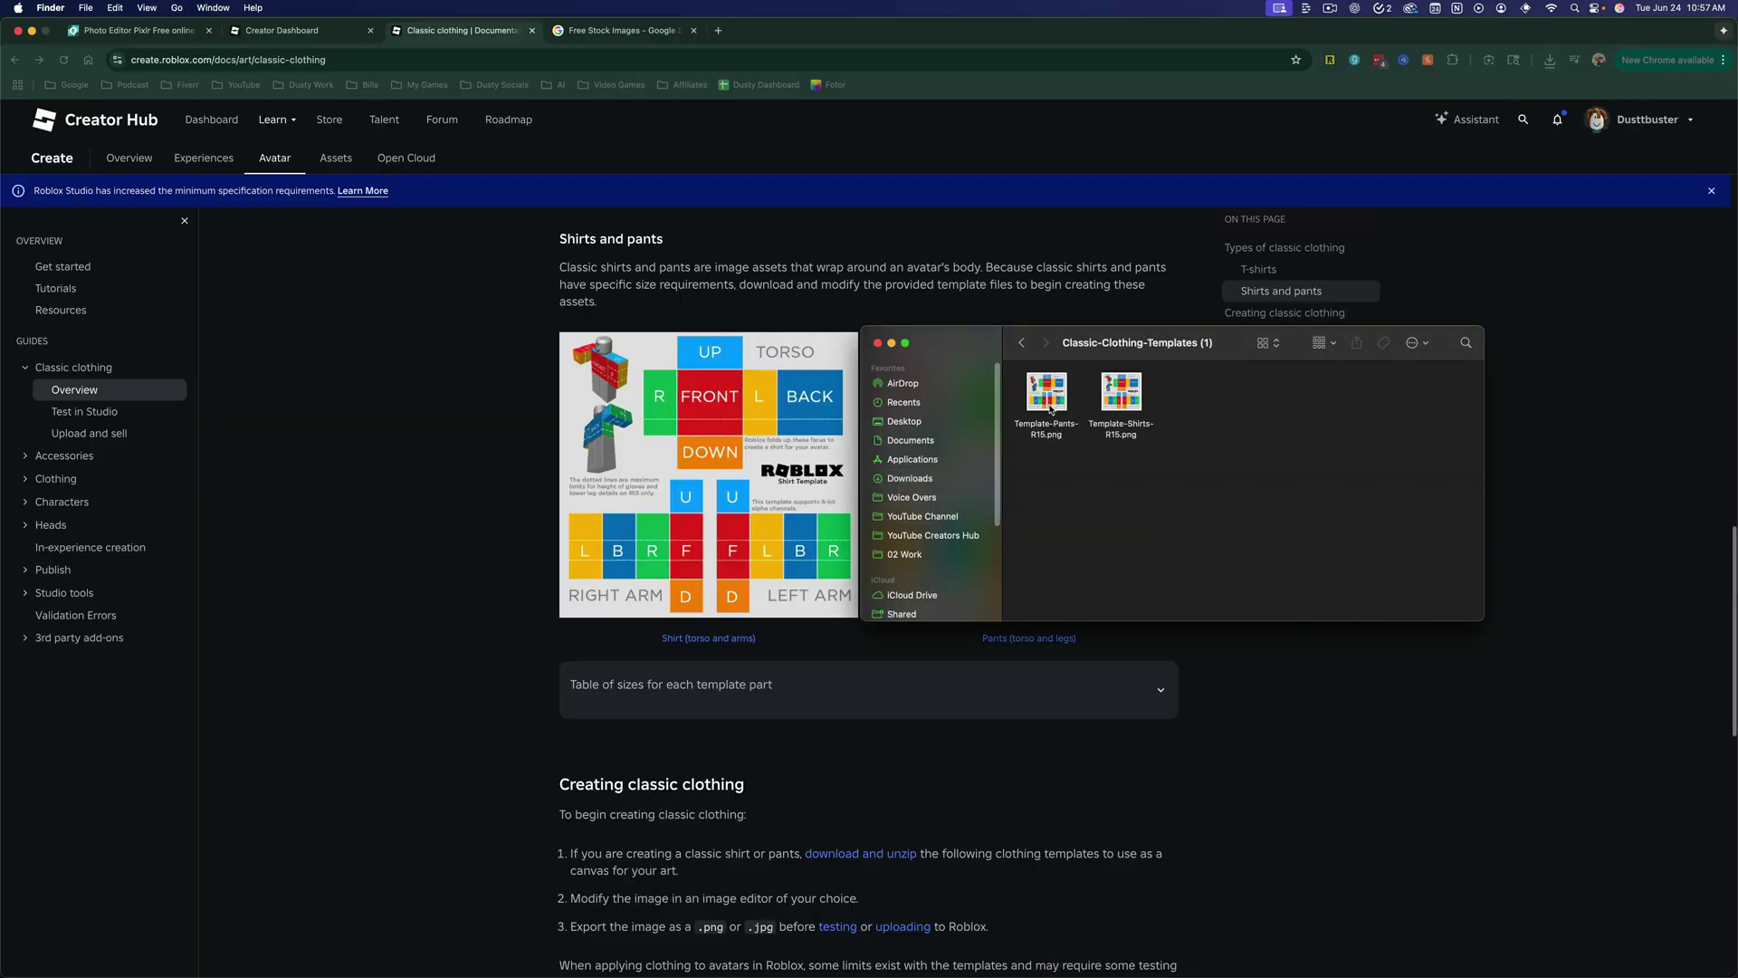
pyautogui.click(1121, 395)
pyautogui.press('space')
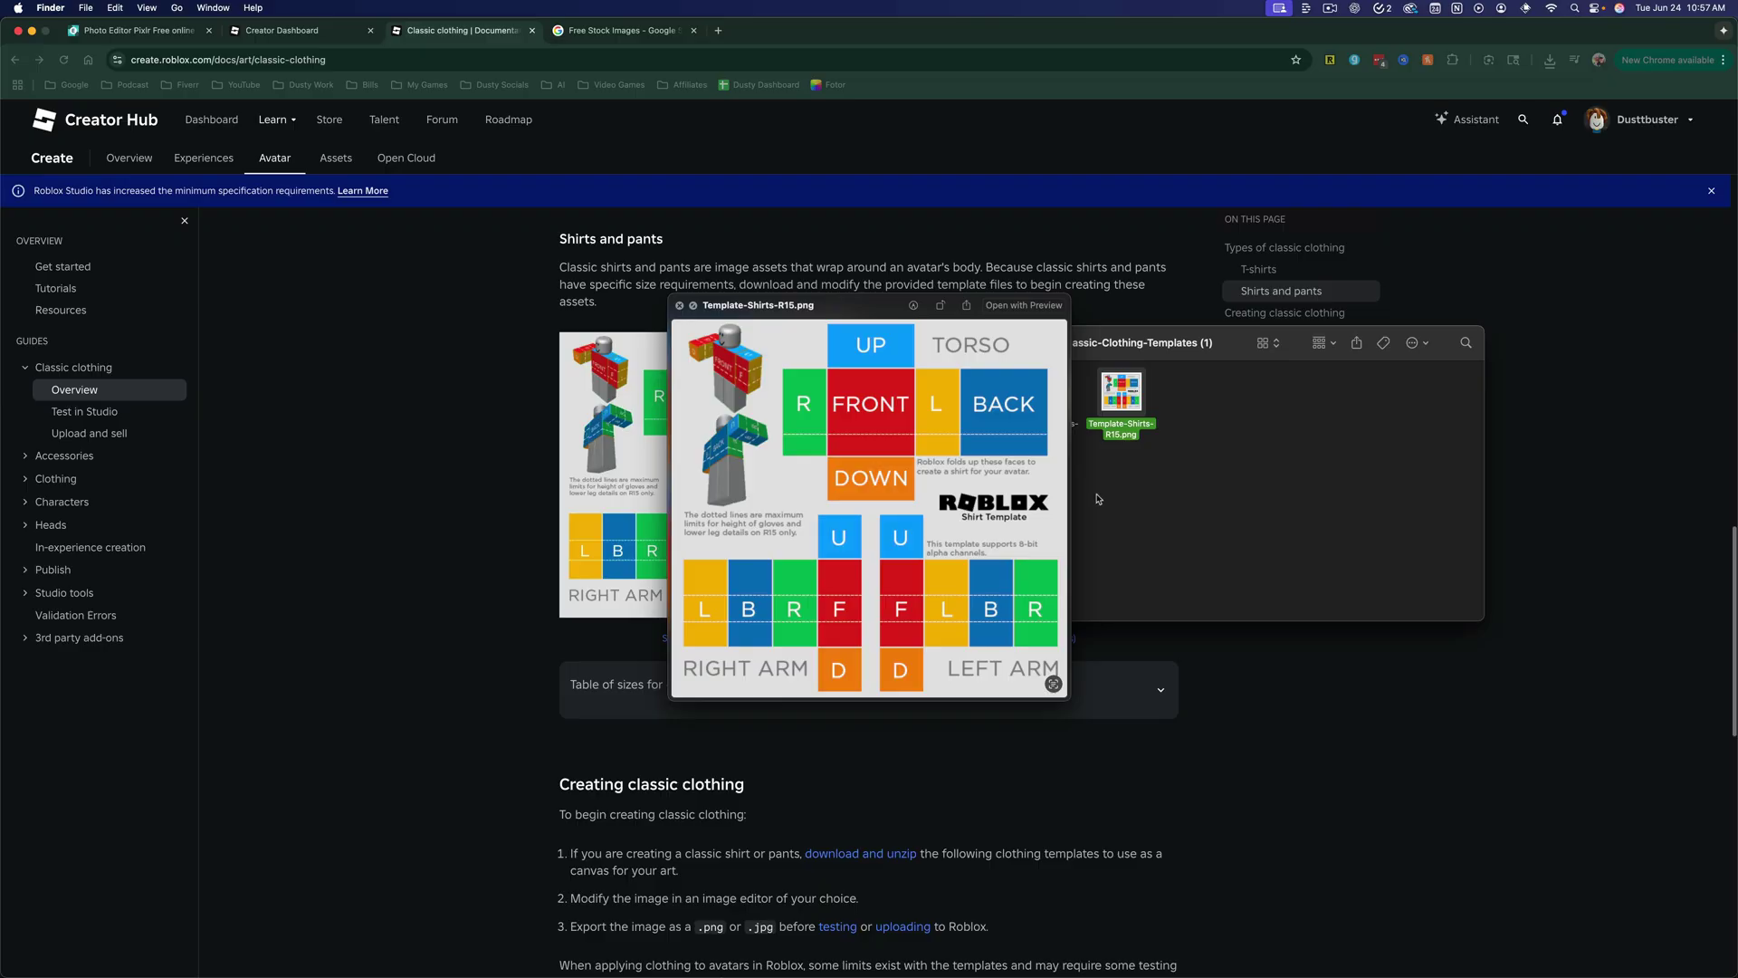
pyautogui.click(1194, 471)
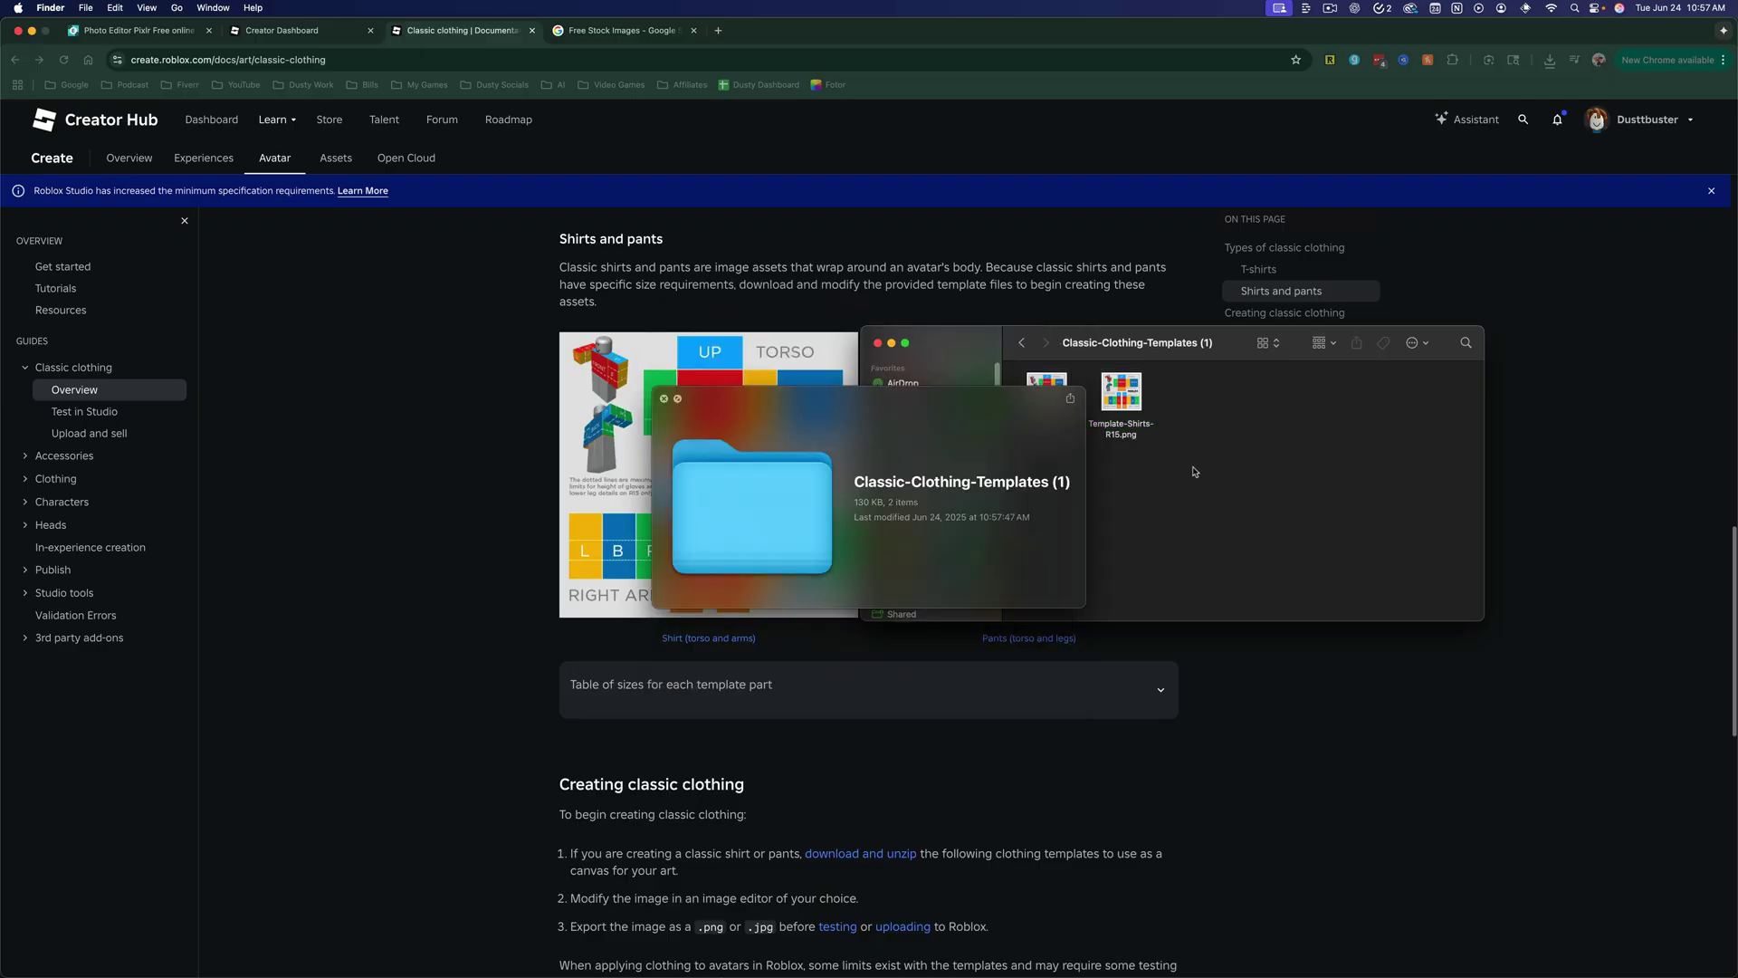
# Back in the browser, search Google for 'Free Photo Editor' in a new tab
pyautogui.press('super+Tab')
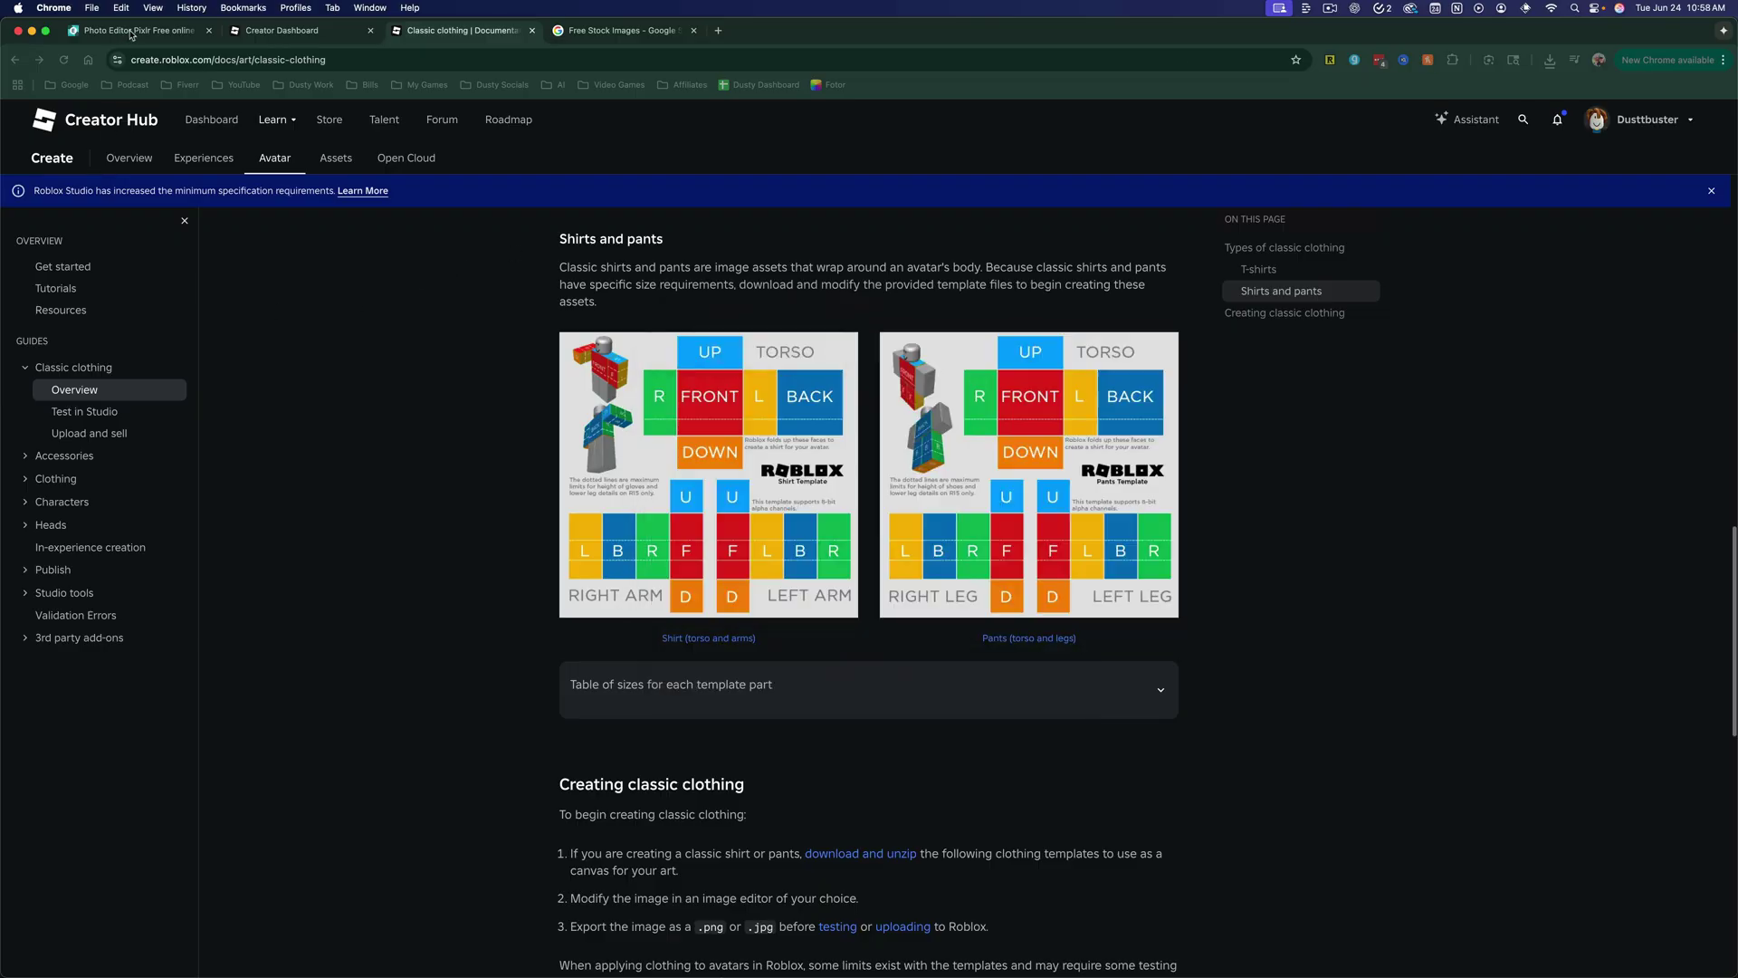
pyautogui.press('super+1')
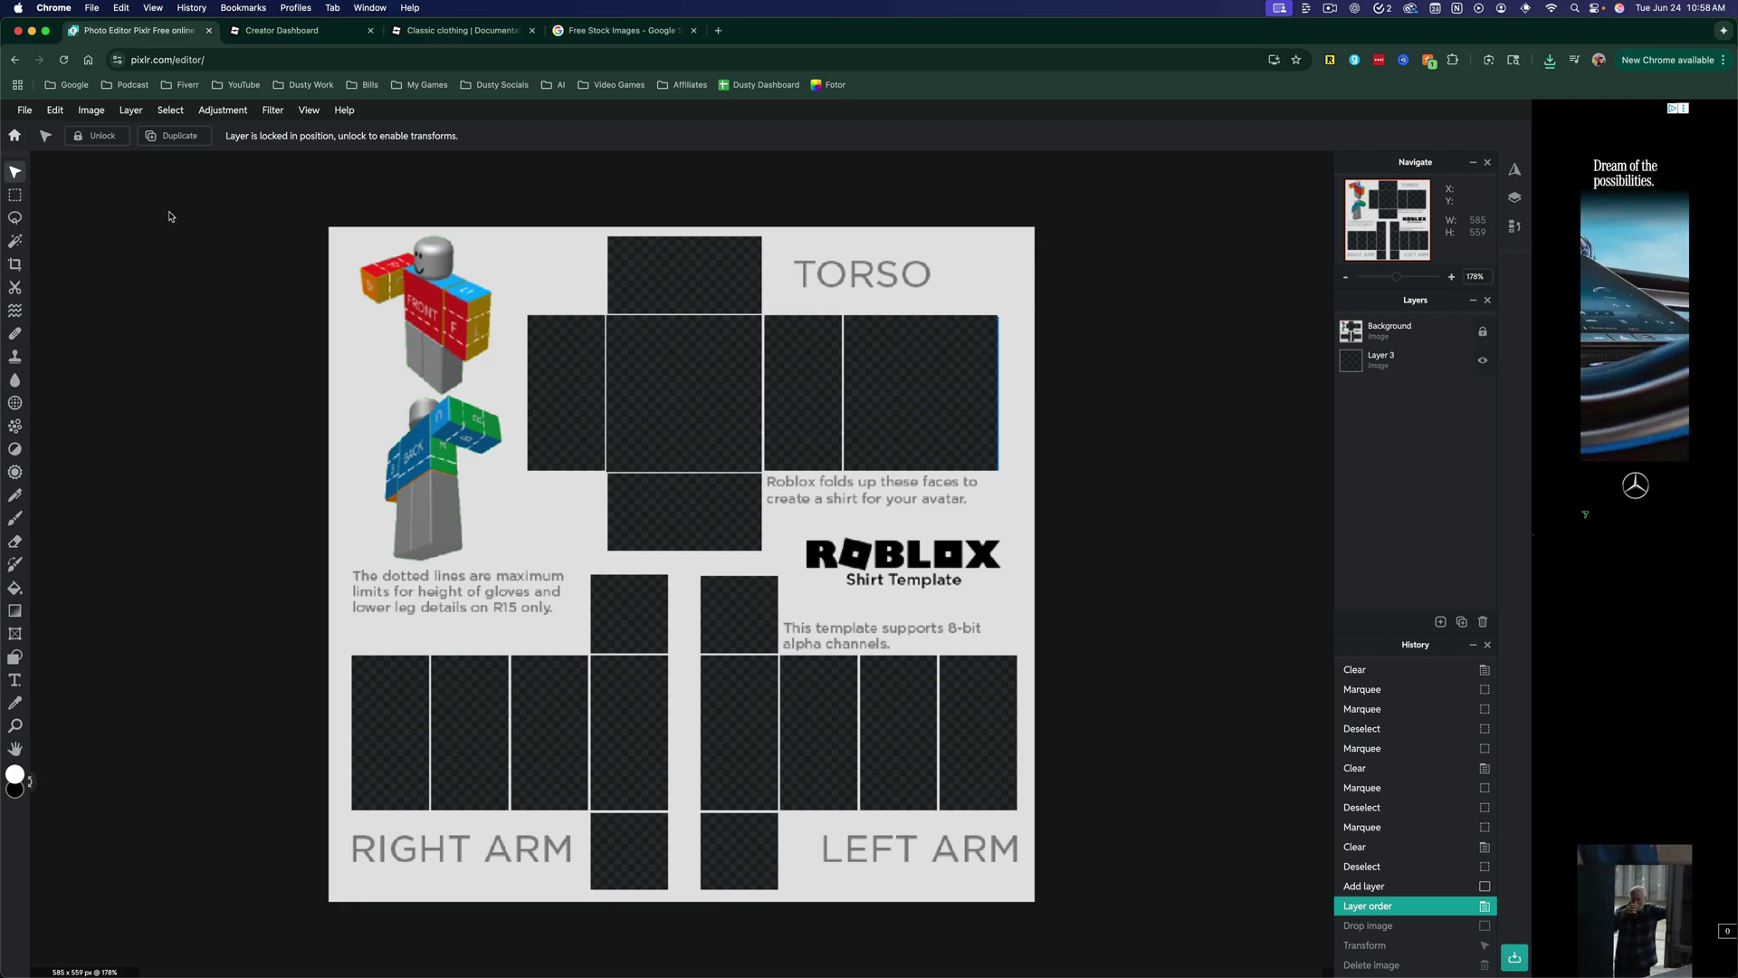
pyautogui.click(718, 31)
pyautogui.write('Fr')
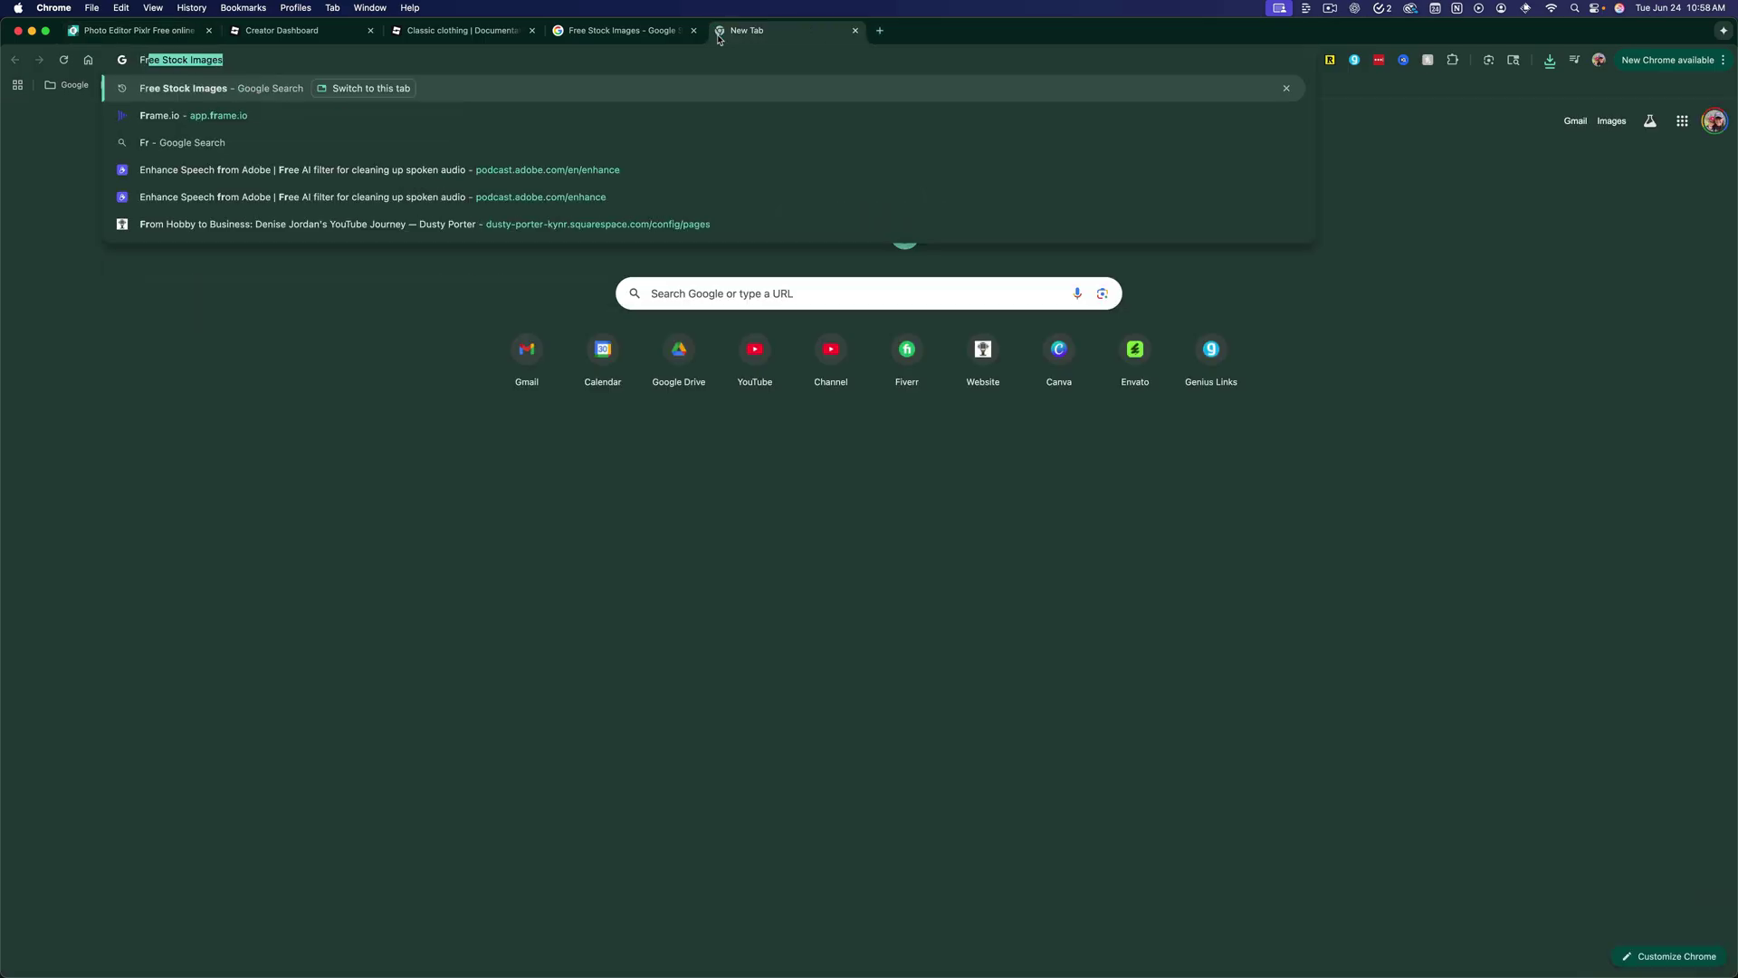
pyautogui.write('ee Photo')
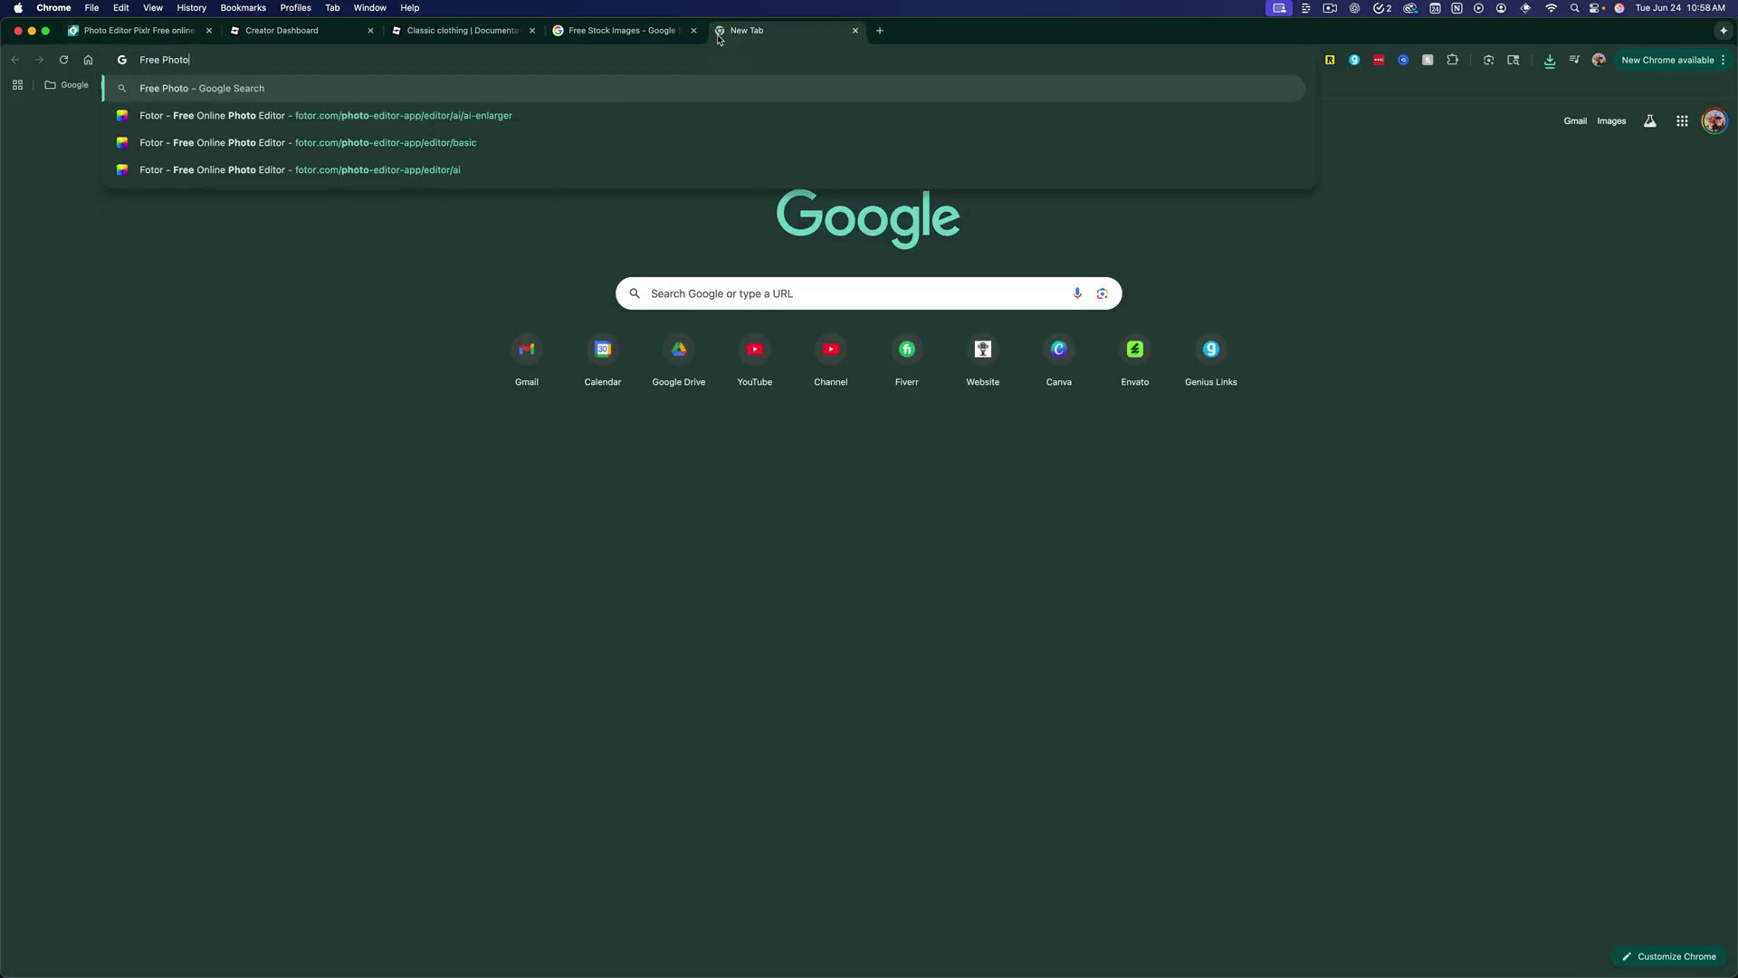
pyautogui.write(' Editor')
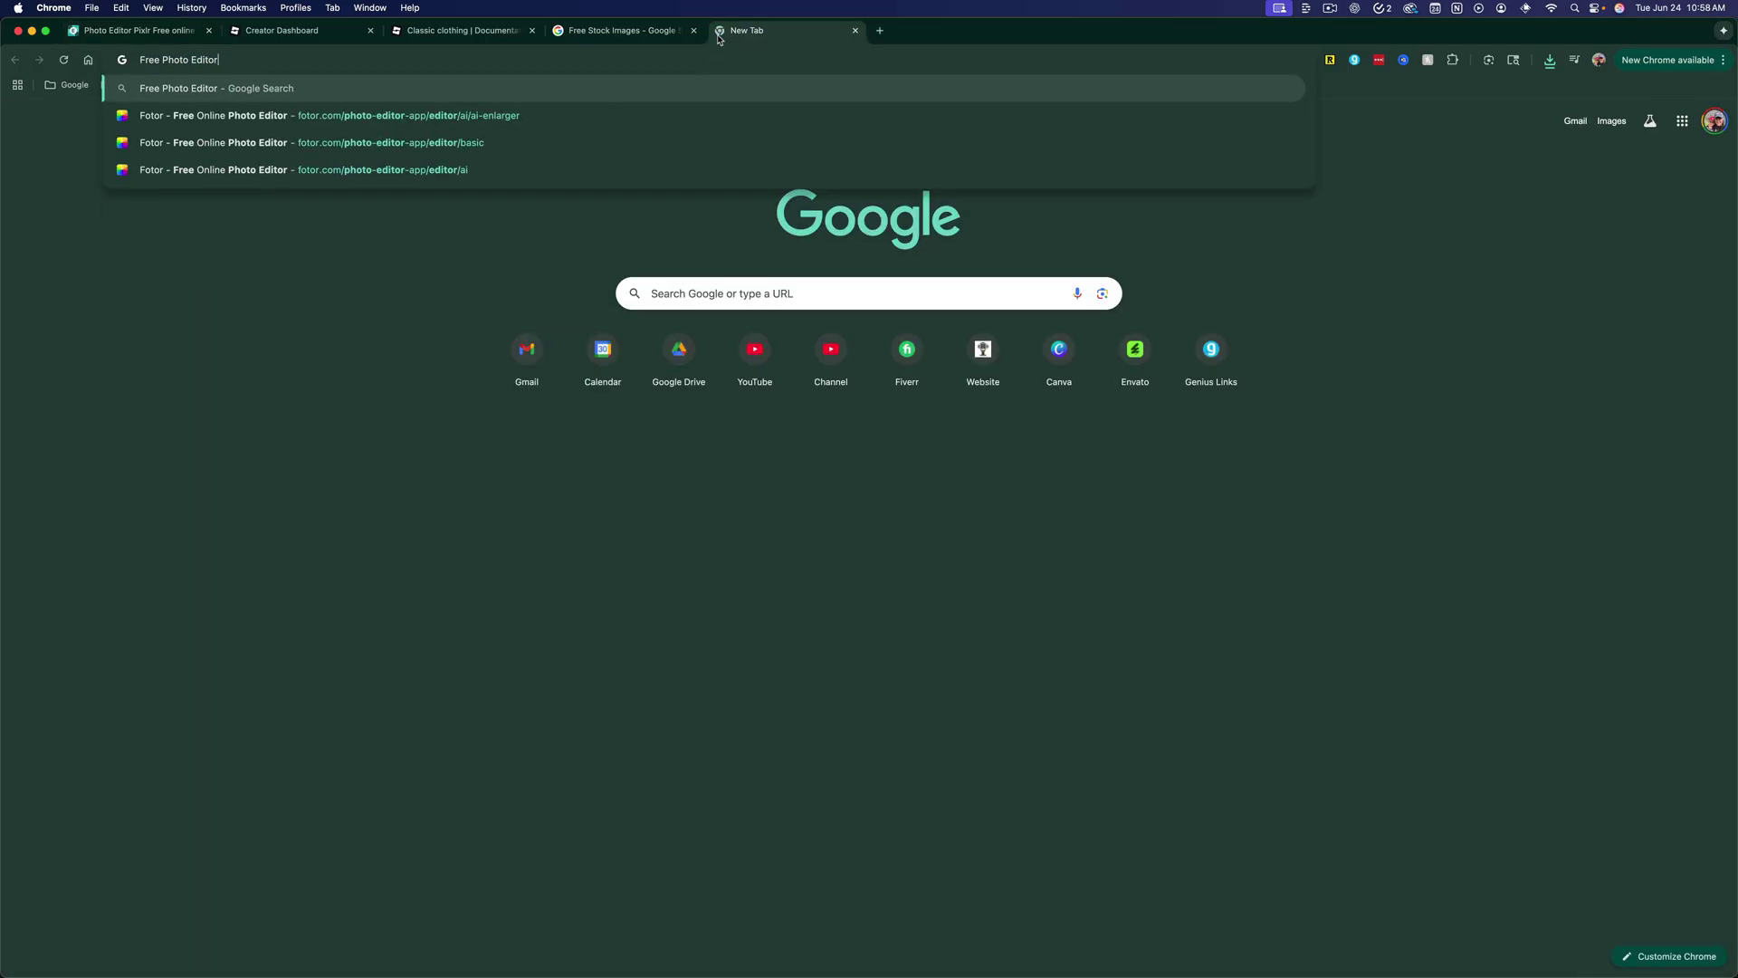
pyautogui.press('Return')
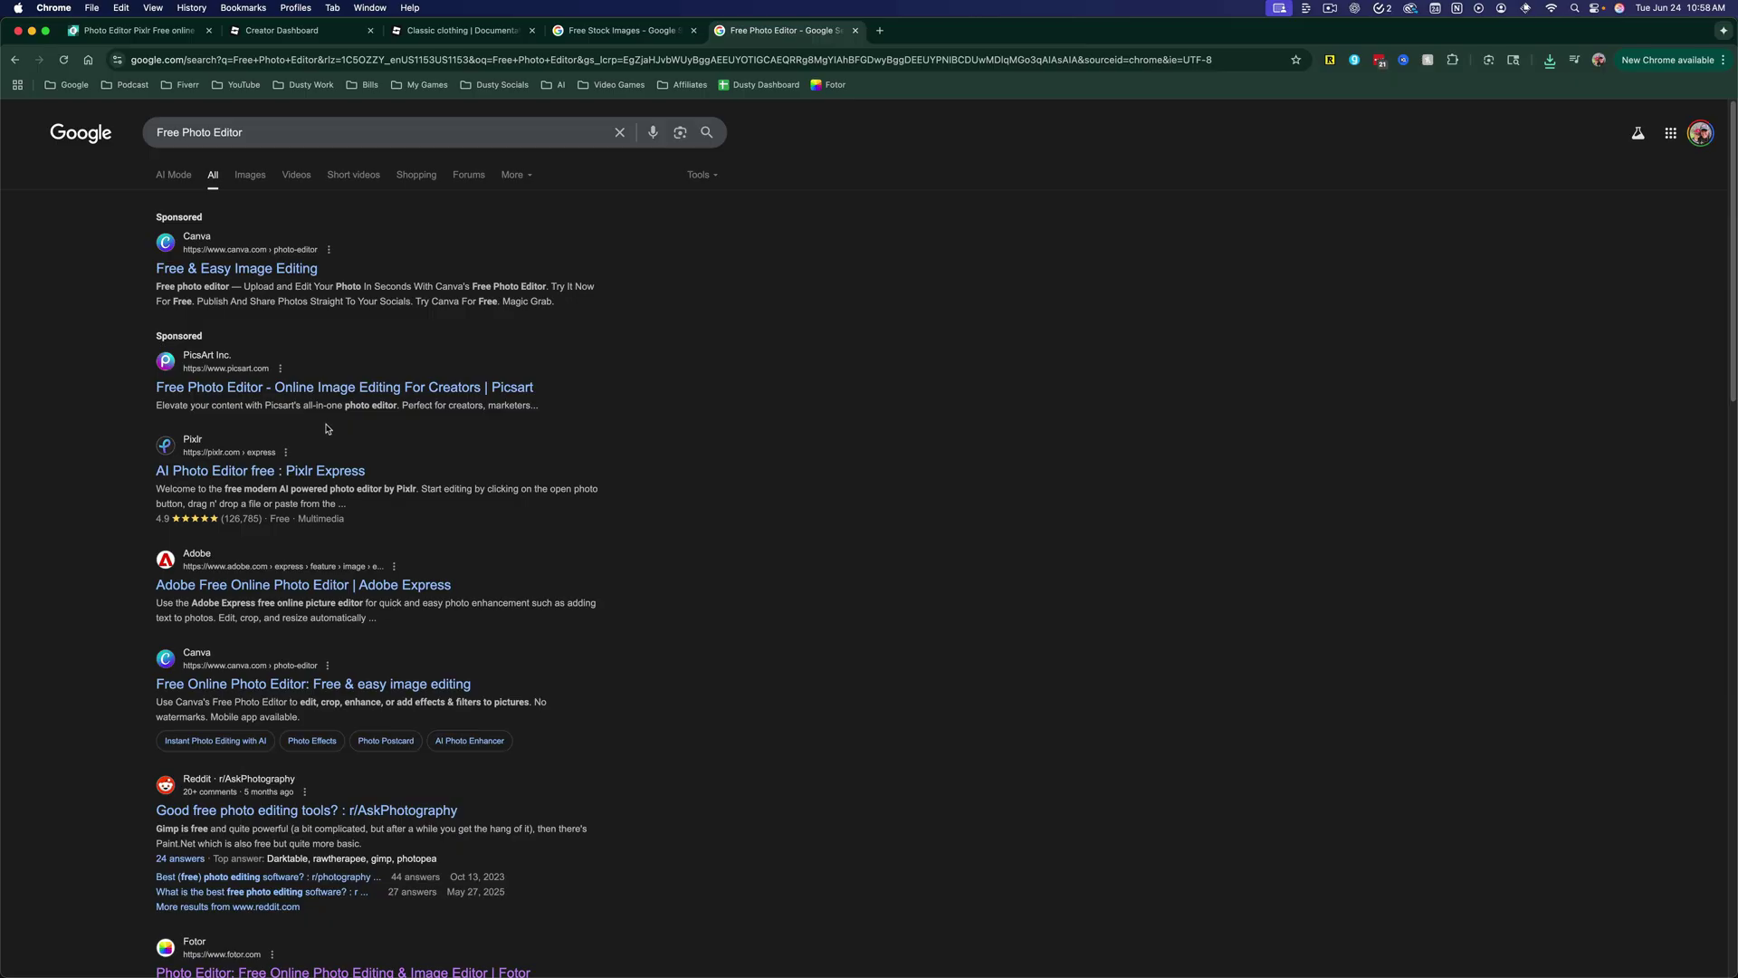
# Open the 'AI Photo Editor free : Pixlr Express' search result
pyautogui.click(136, 30)
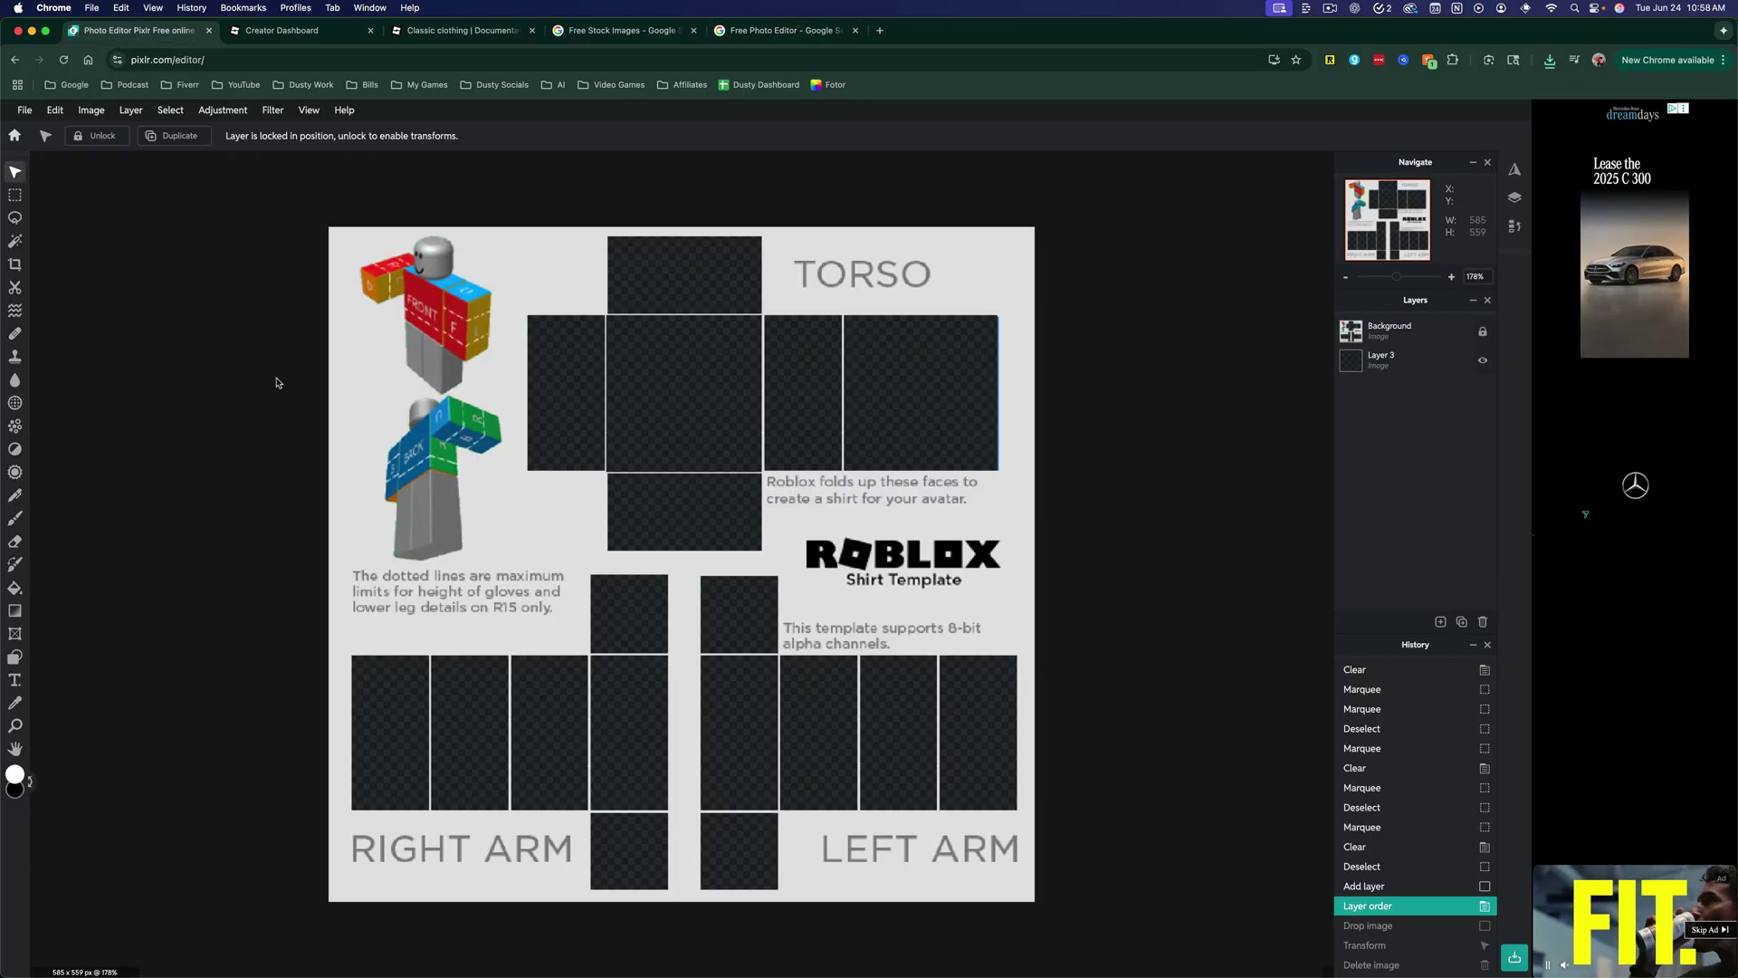
pyautogui.hotkey('ctrl', 'shift', 'Tab')
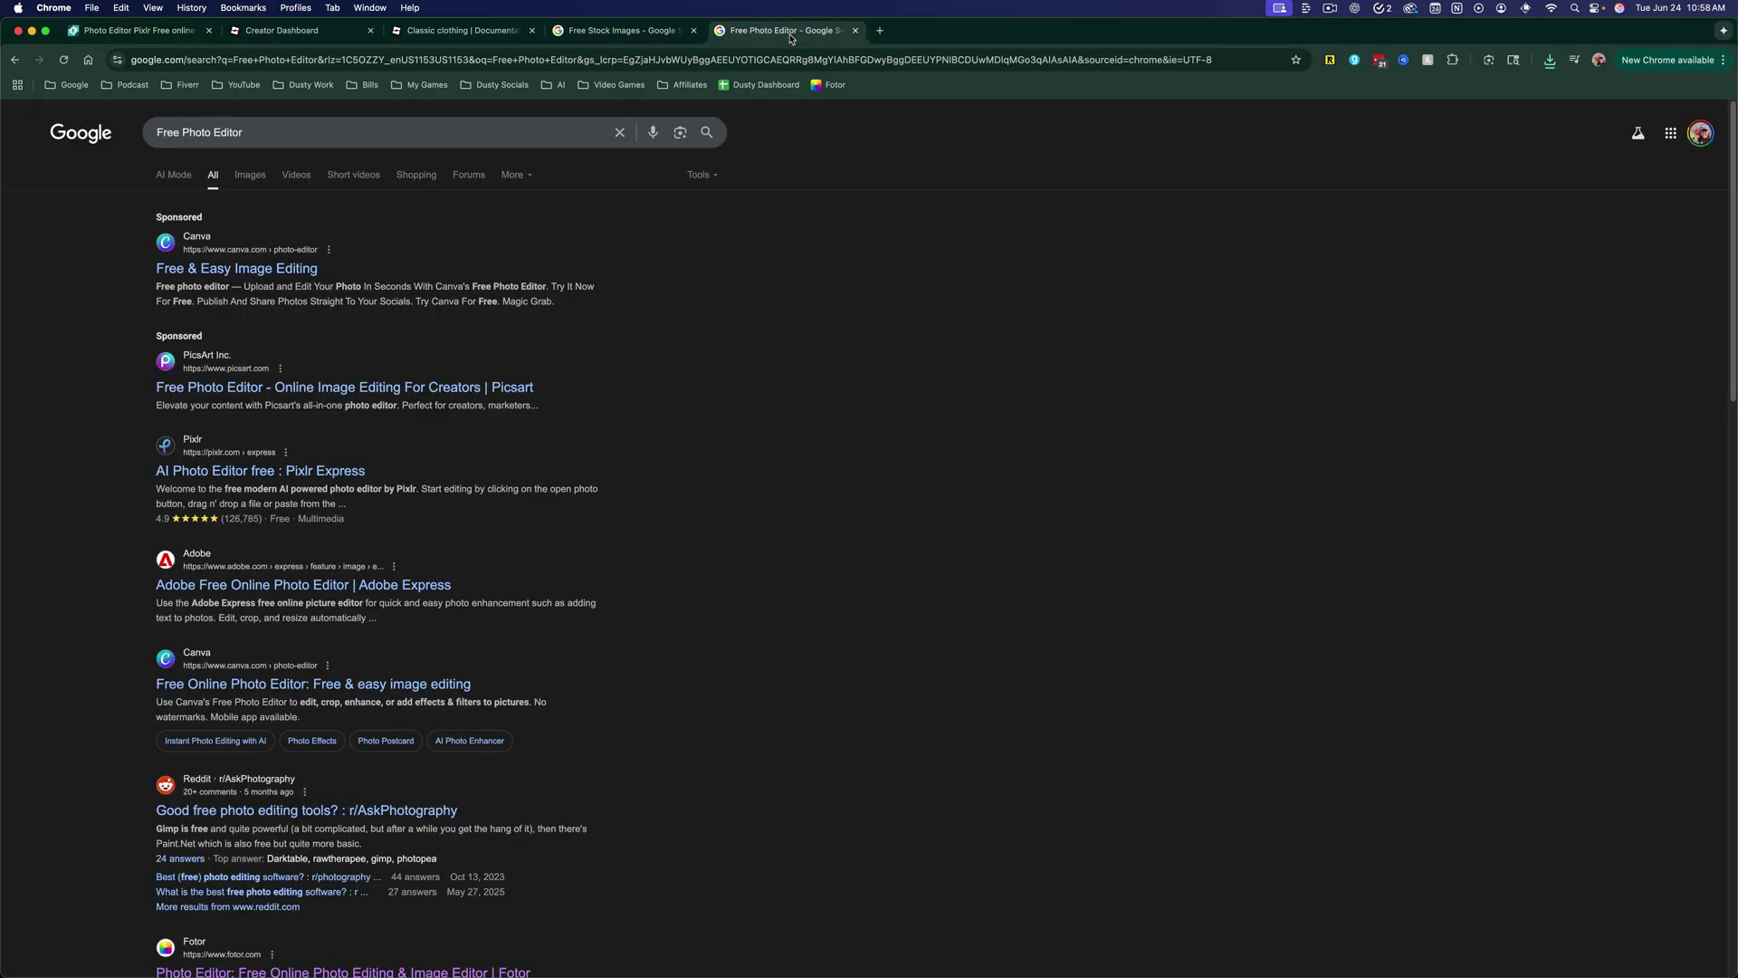
pyautogui.click(226, 472)
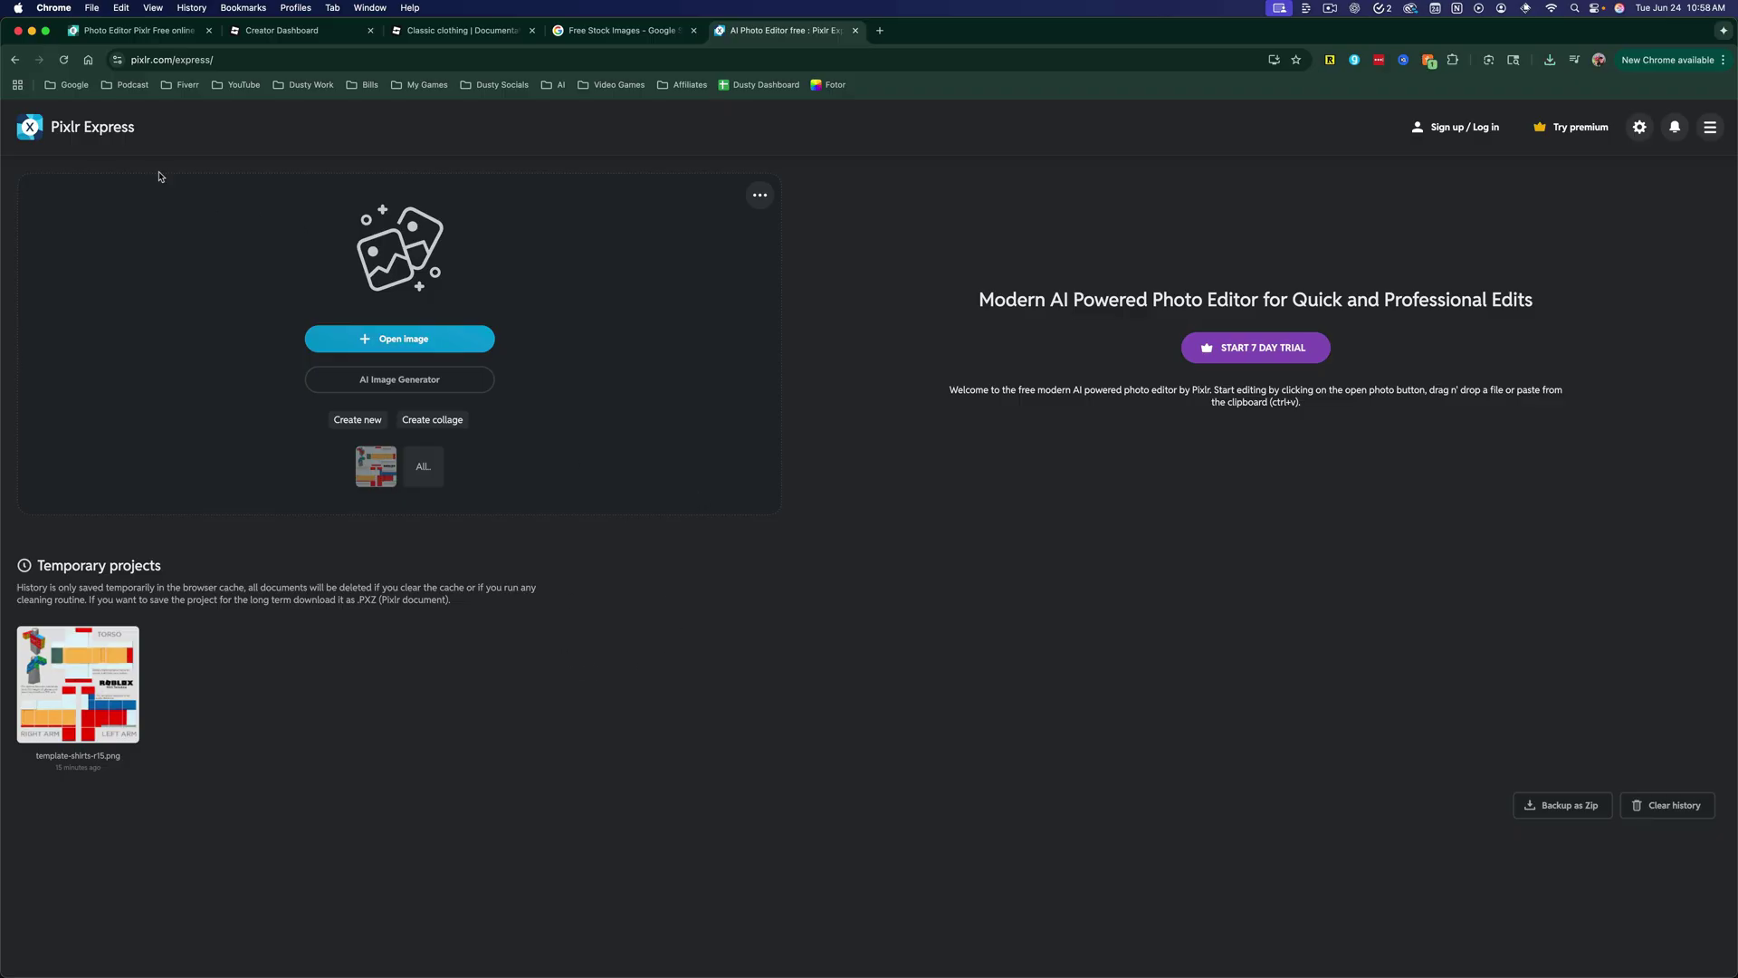
# Launch Pixlr Editor from the suite and open Template-Shirts-R15.png
pyautogui.click(70, 130)
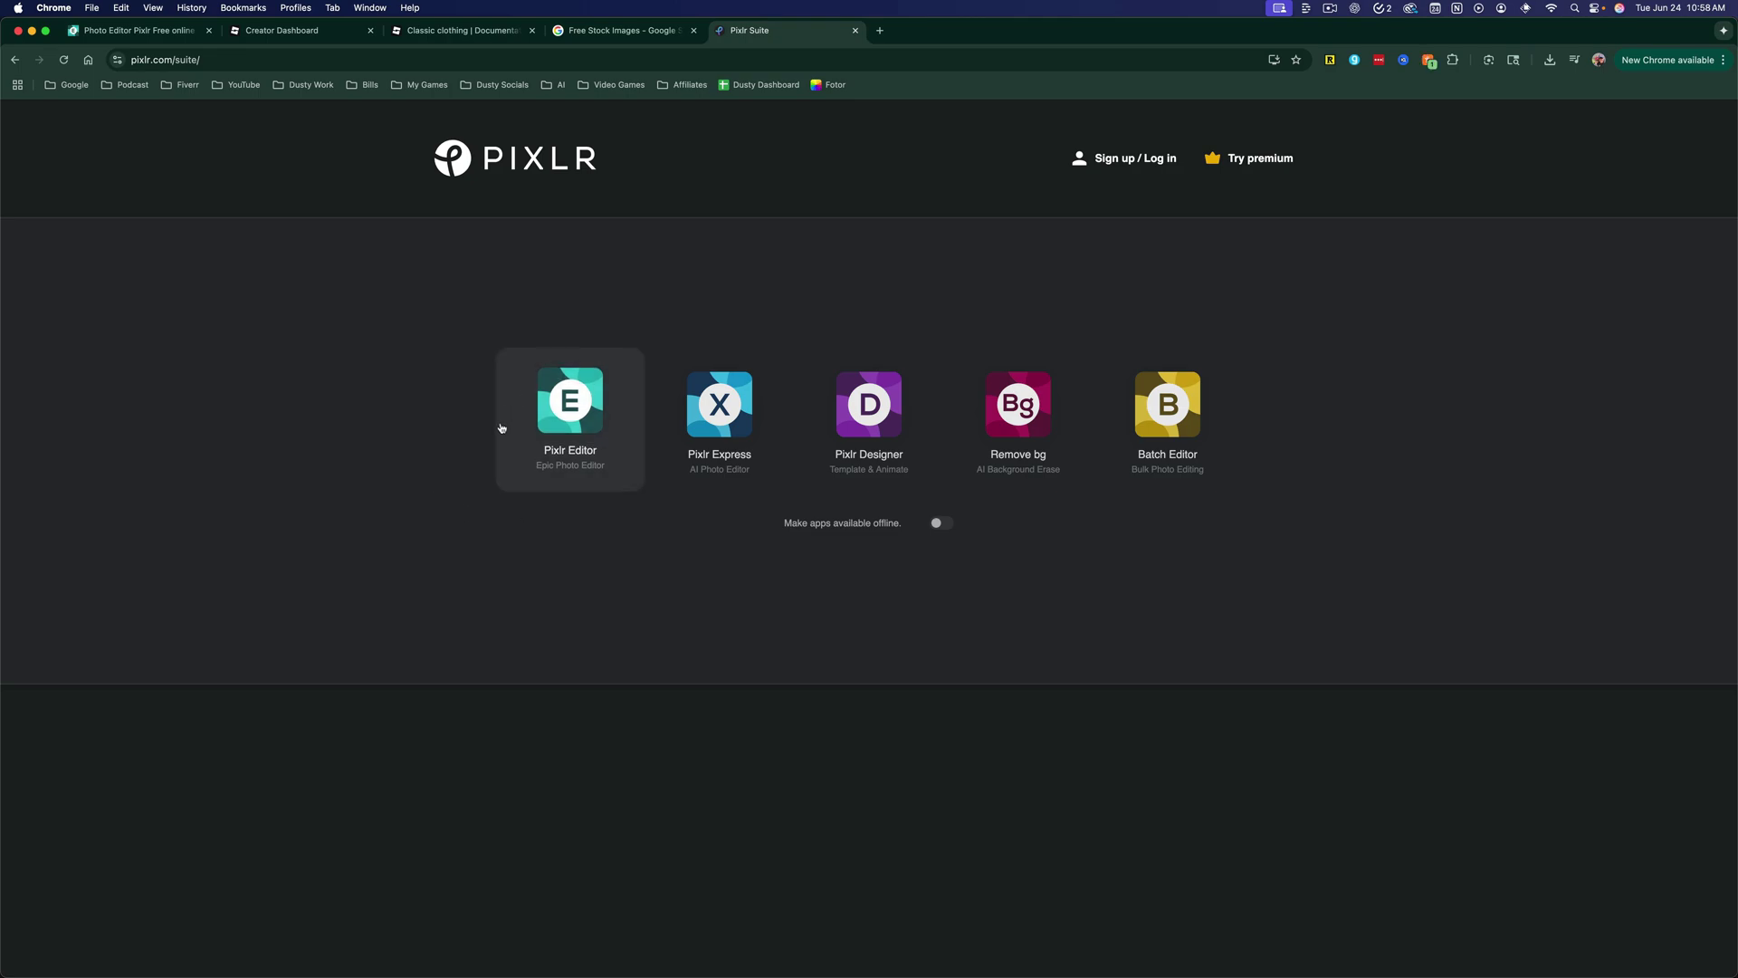
pyautogui.click(554, 446)
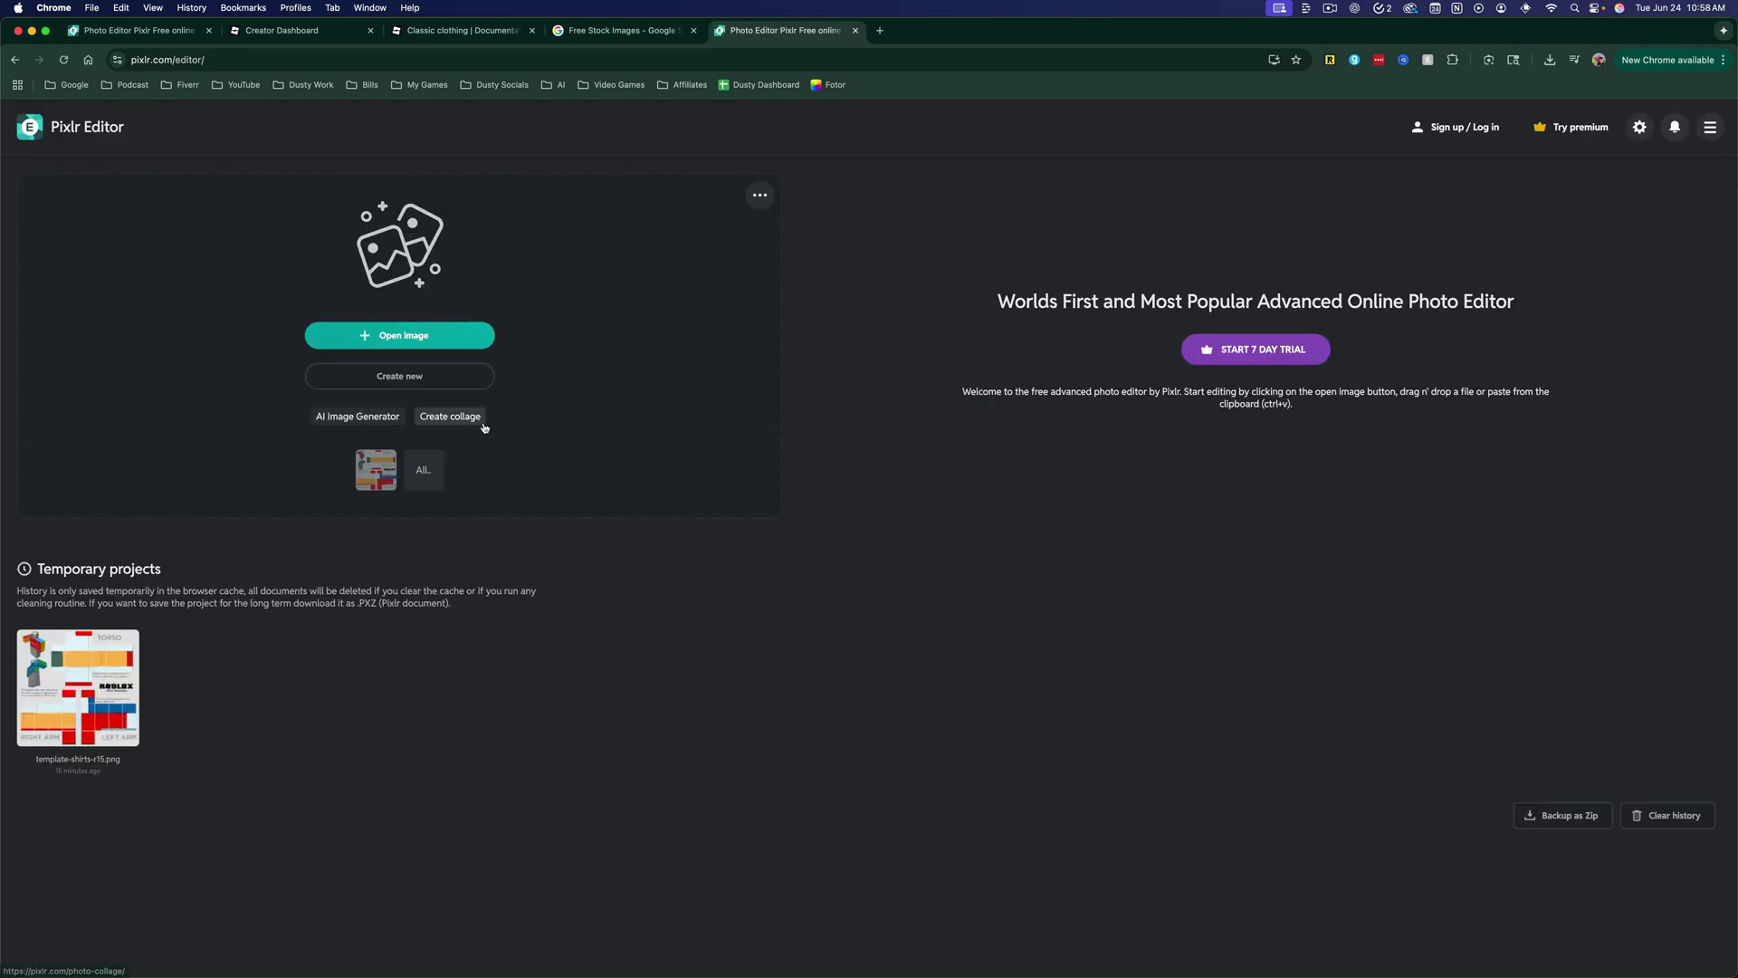
pyautogui.click(400, 341)
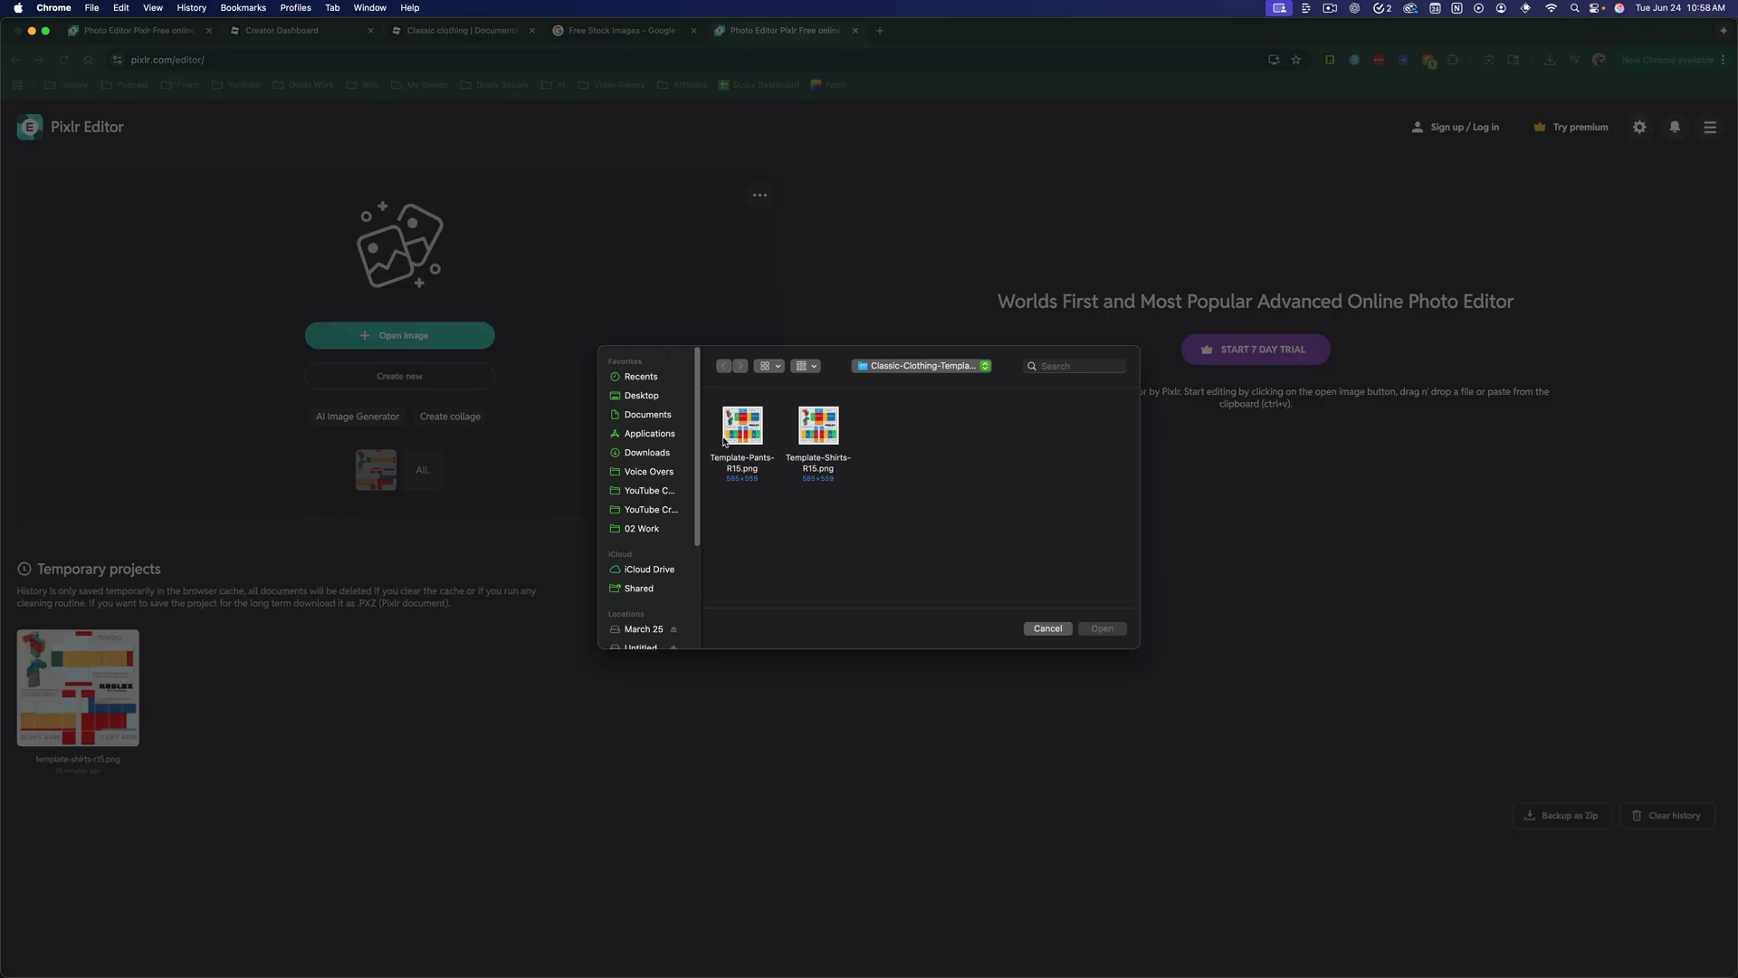
pyautogui.click(830, 469)
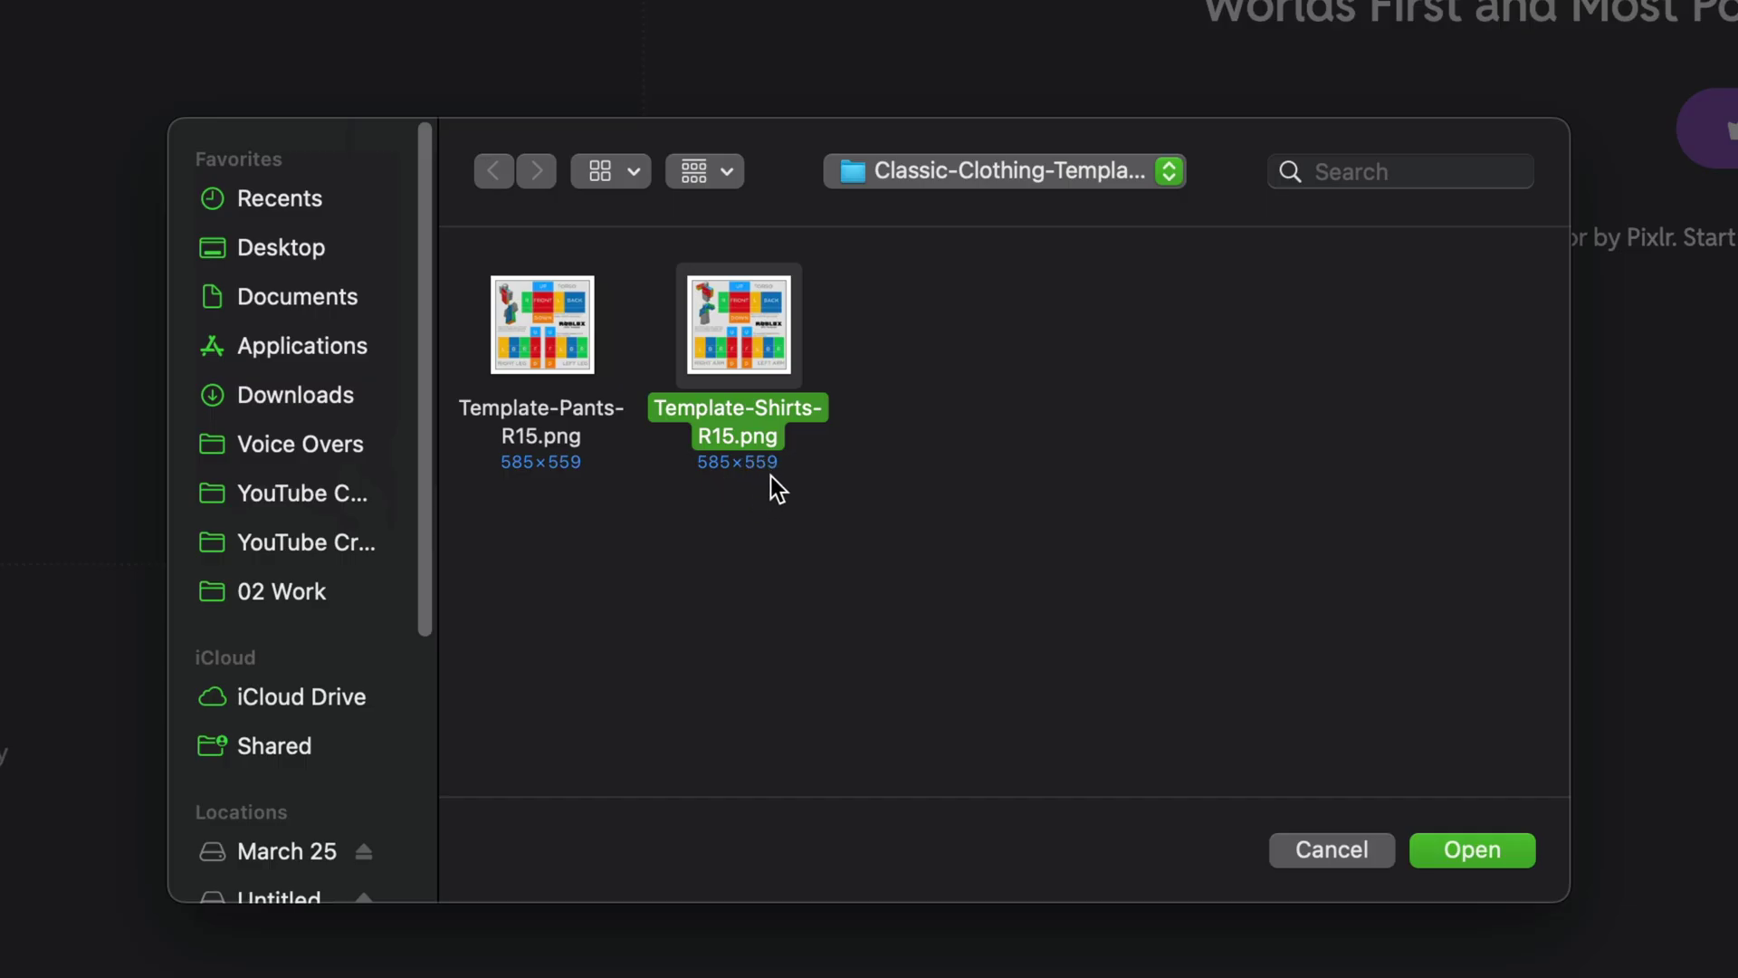
pyautogui.doubleClick(752, 346)
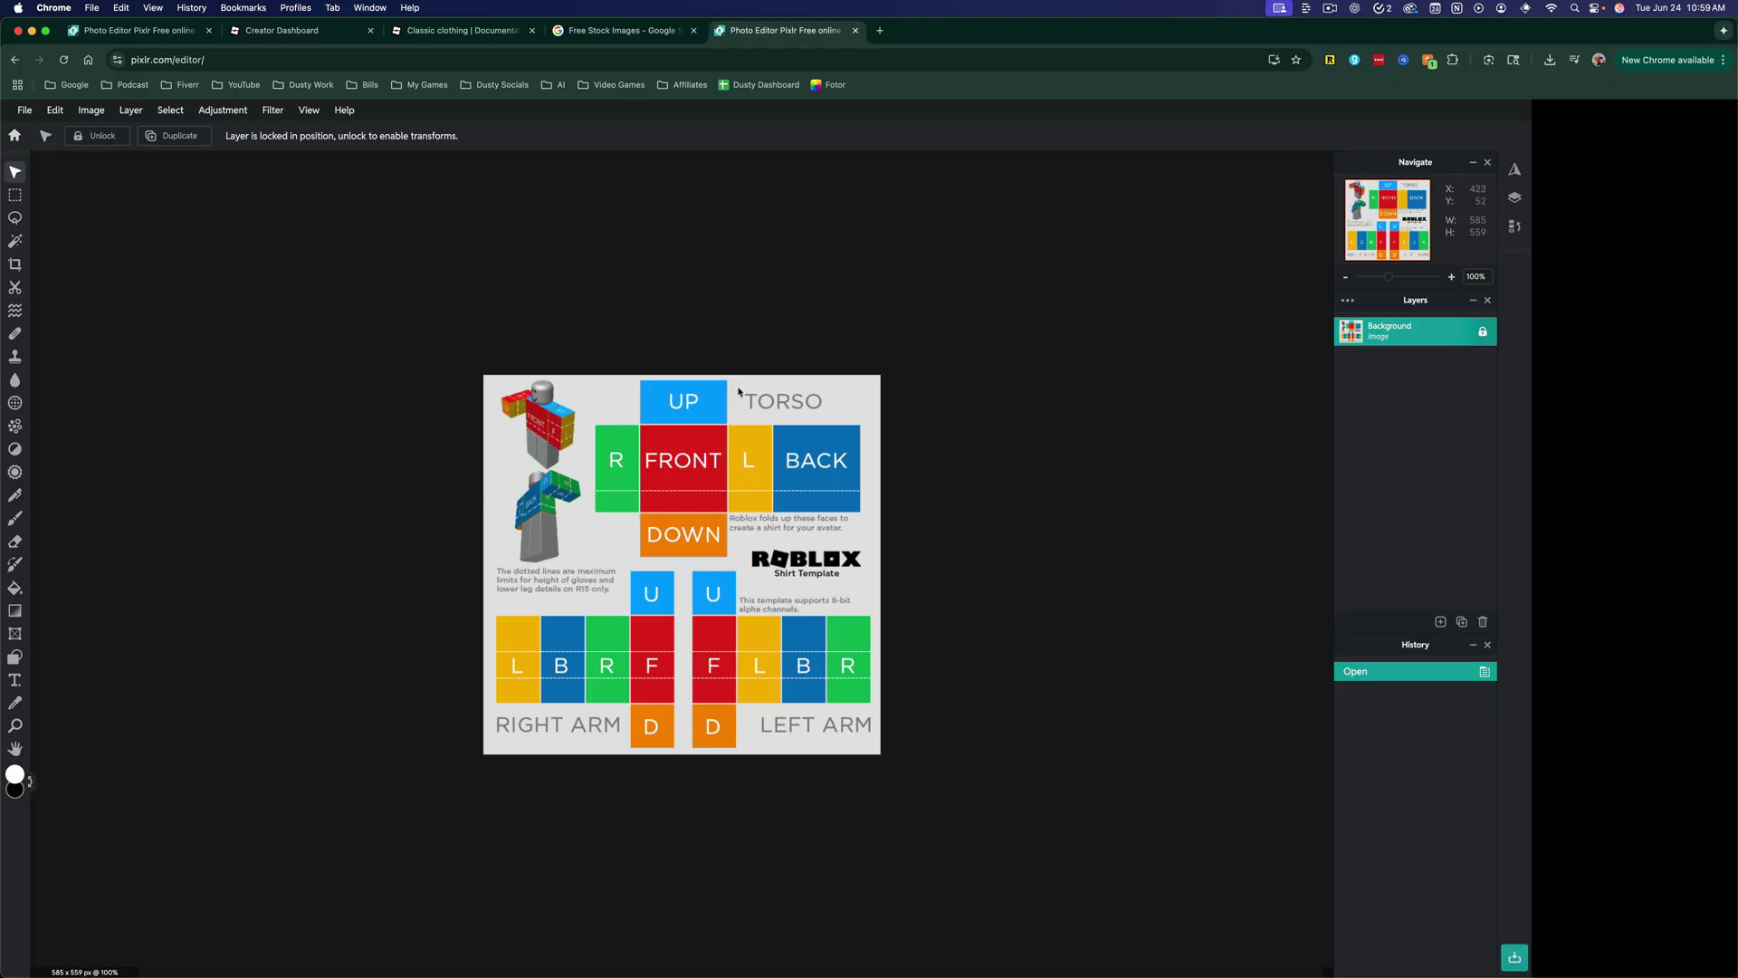
# Reorder the Pixlr tabs, return to the coloured shirt template, and choose Marquee Select
pyautogui.scroll(5, 761, 521)
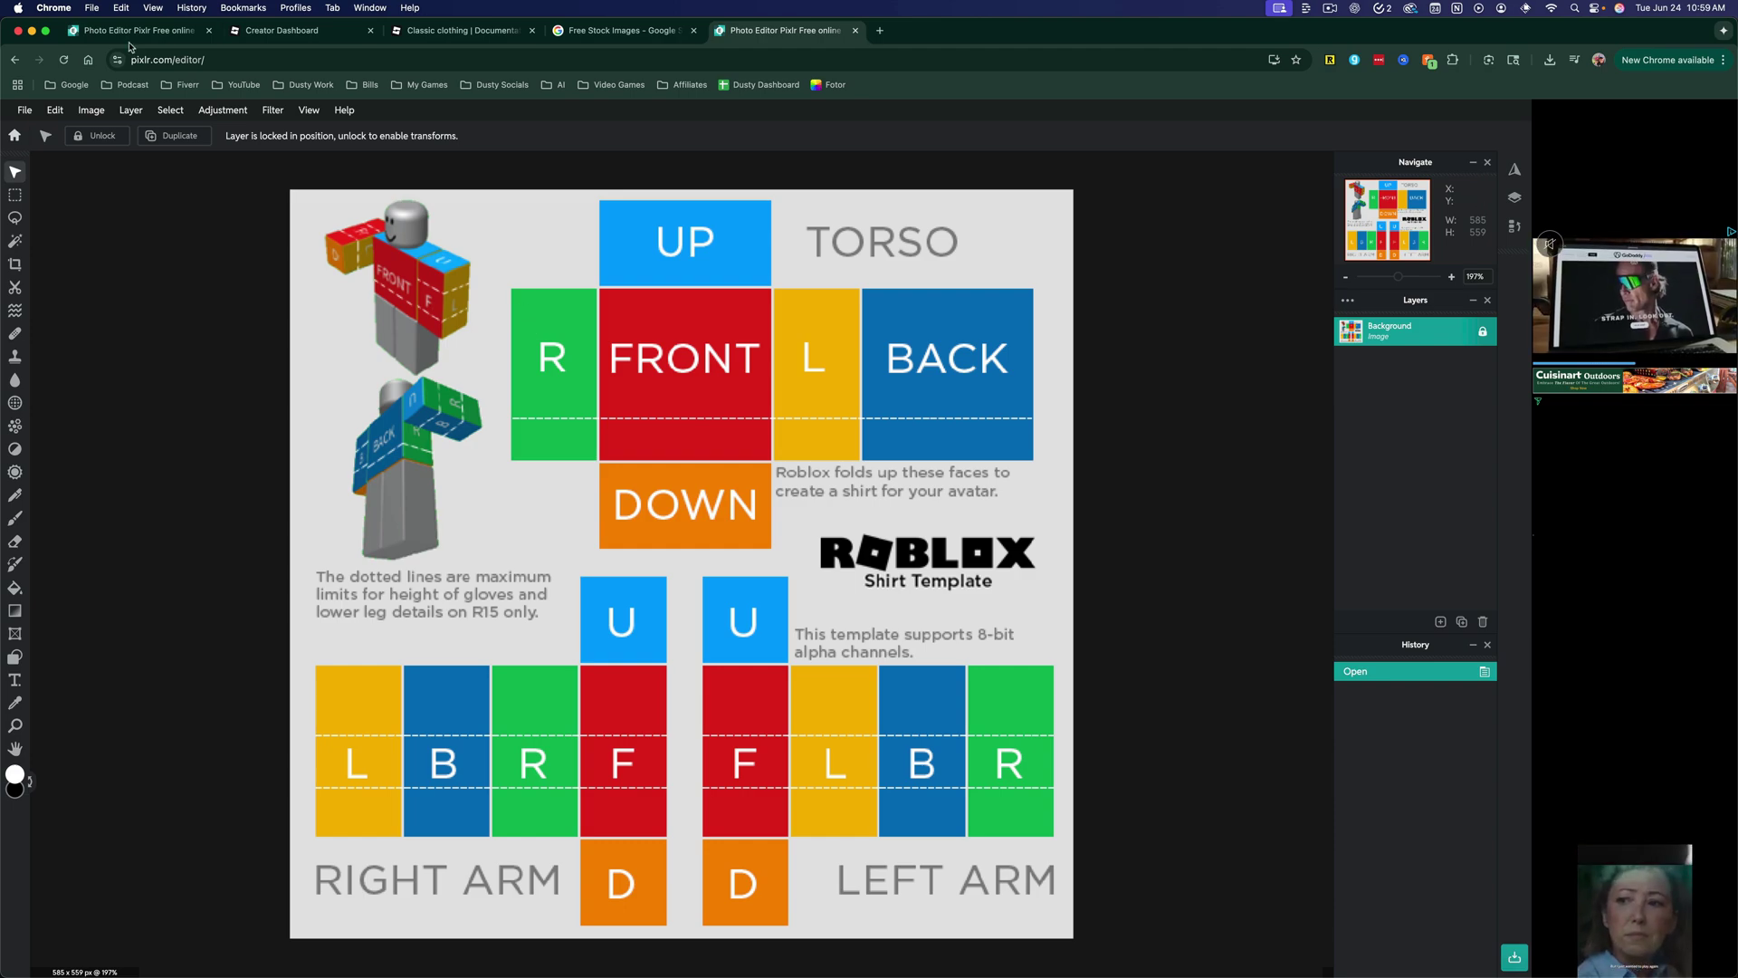
pyautogui.moveTo(129, 40); pyautogui.dragTo(624, 32)
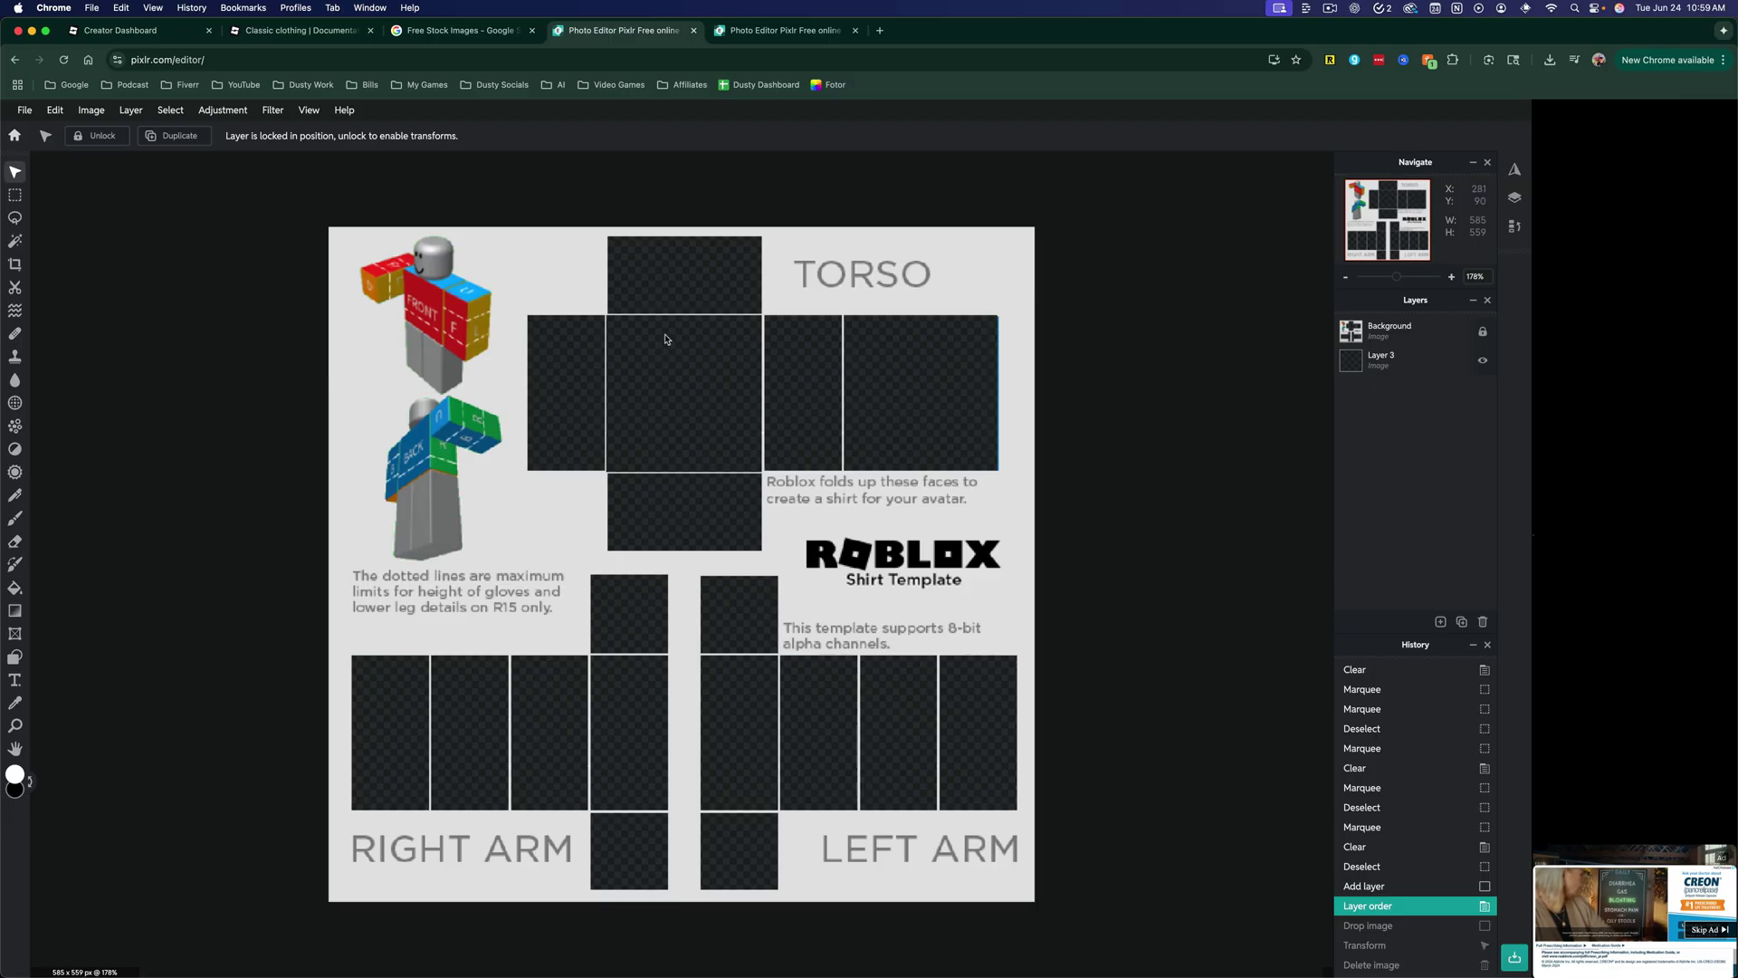
pyautogui.hotkey('ctrl', 'Tab')
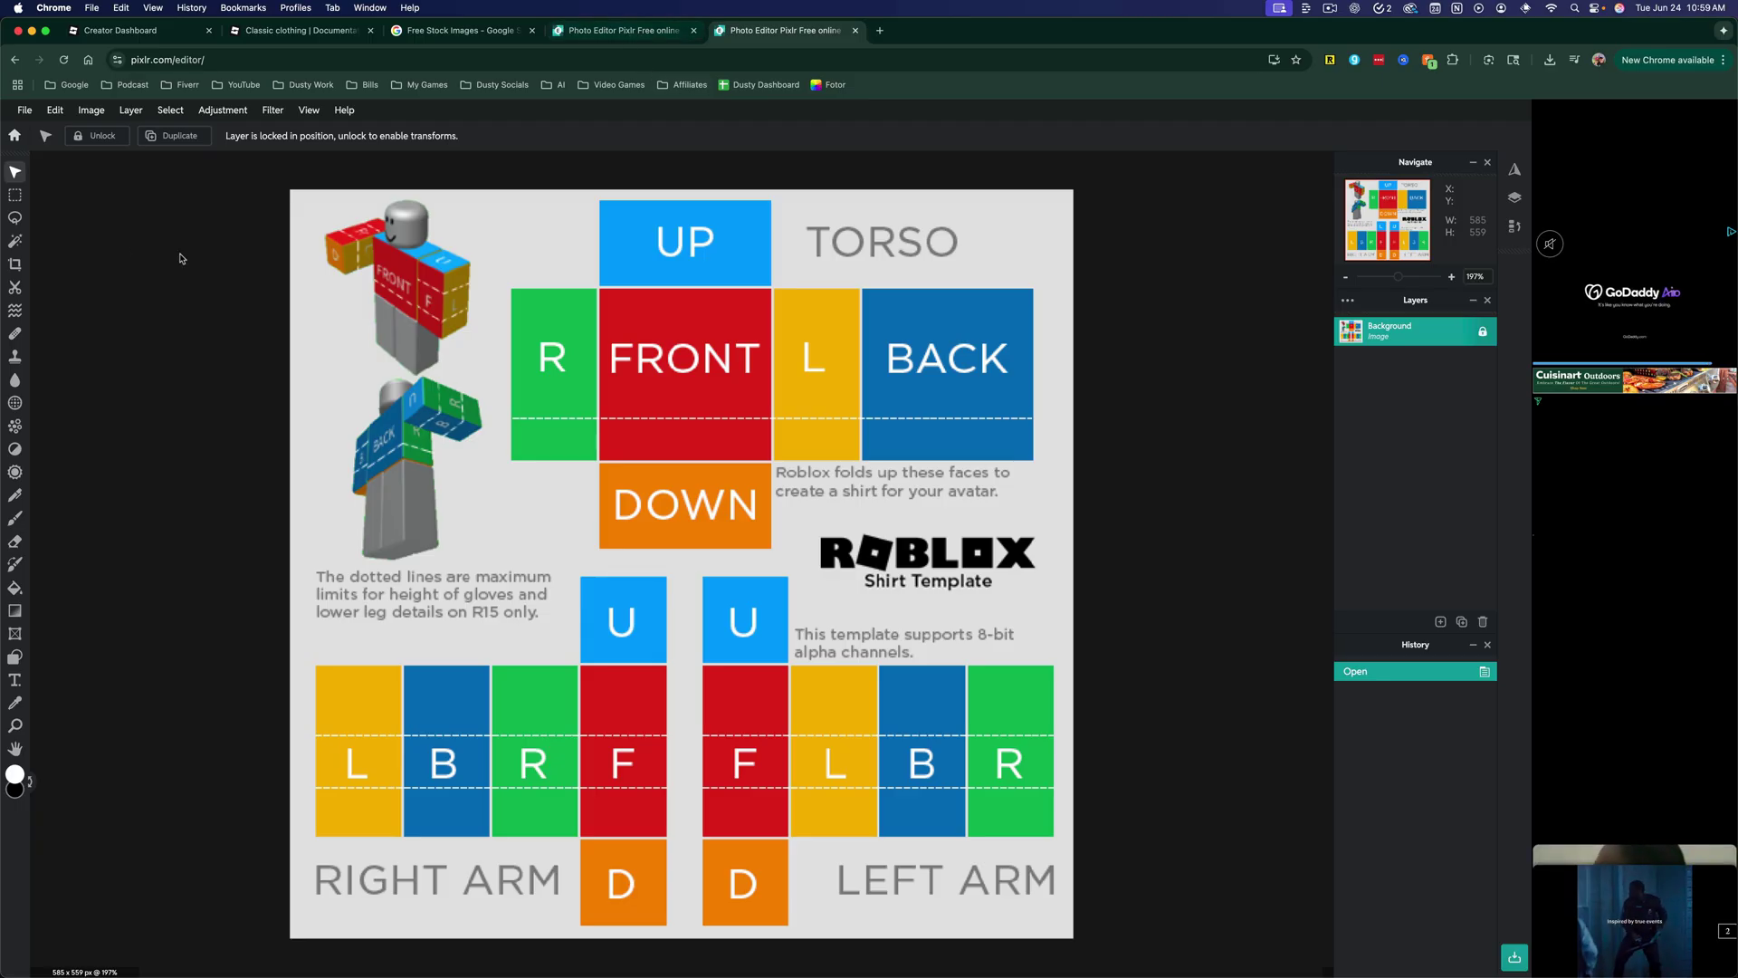
pyautogui.click(18, 199)
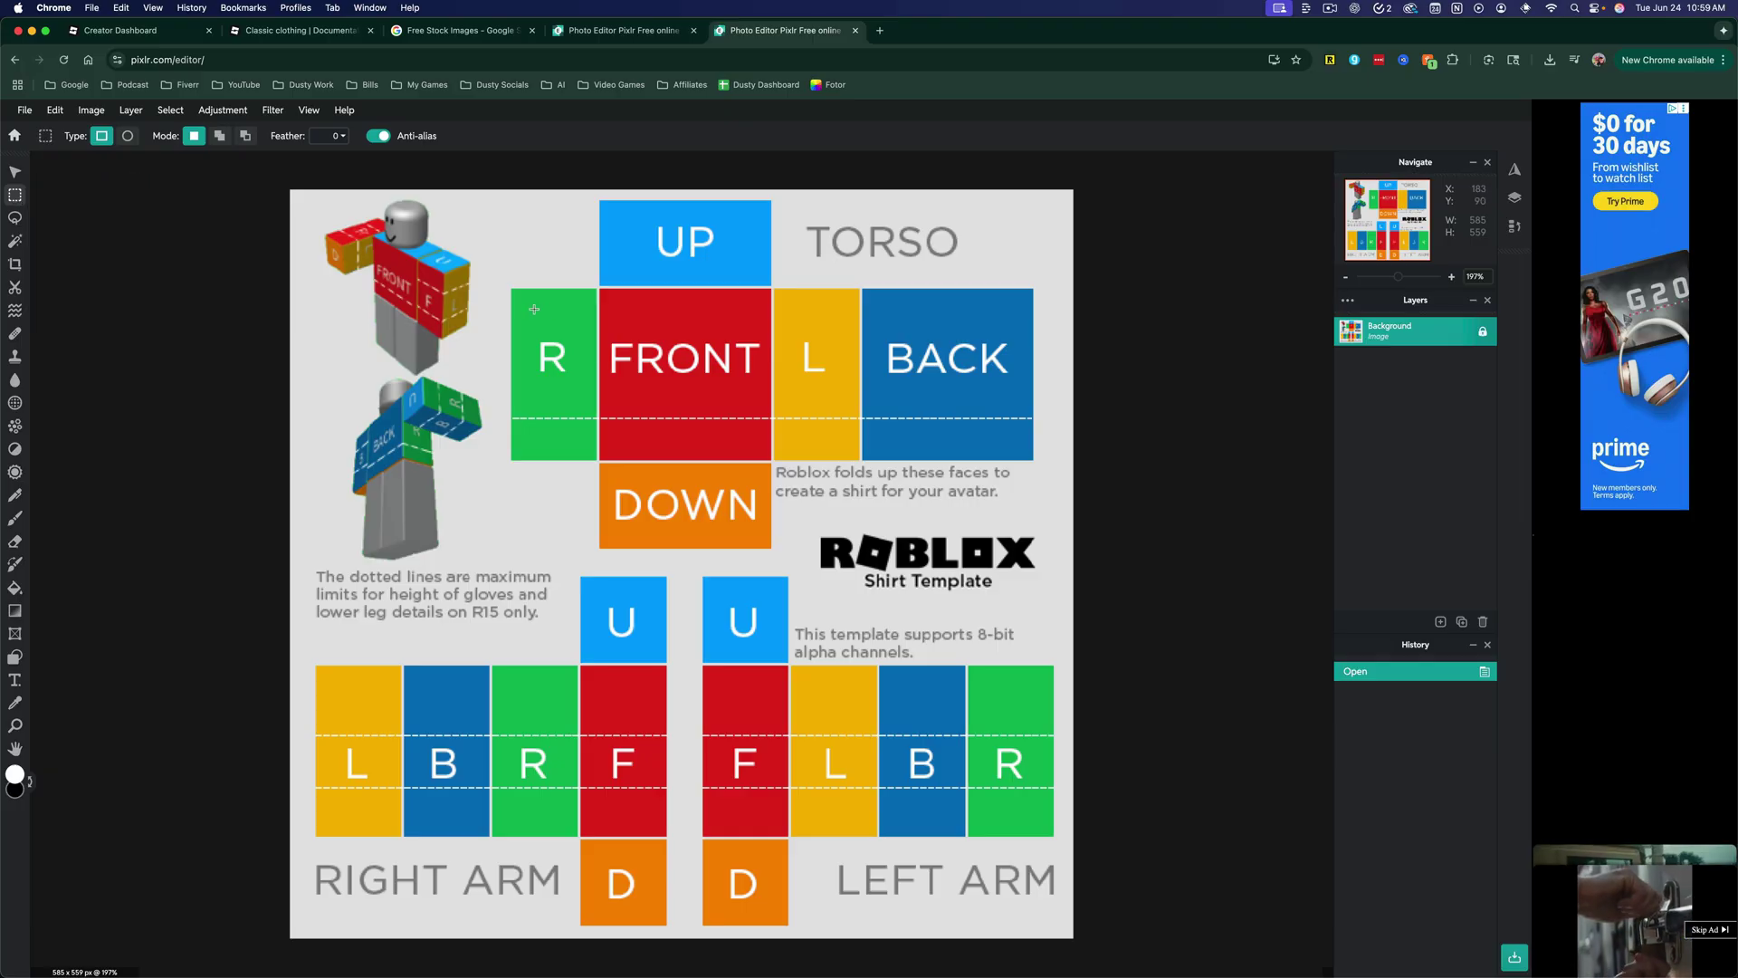
# Select the upper part of the green R torso panel and delete it to transparency
pyautogui.scroll(6, 512, 290)
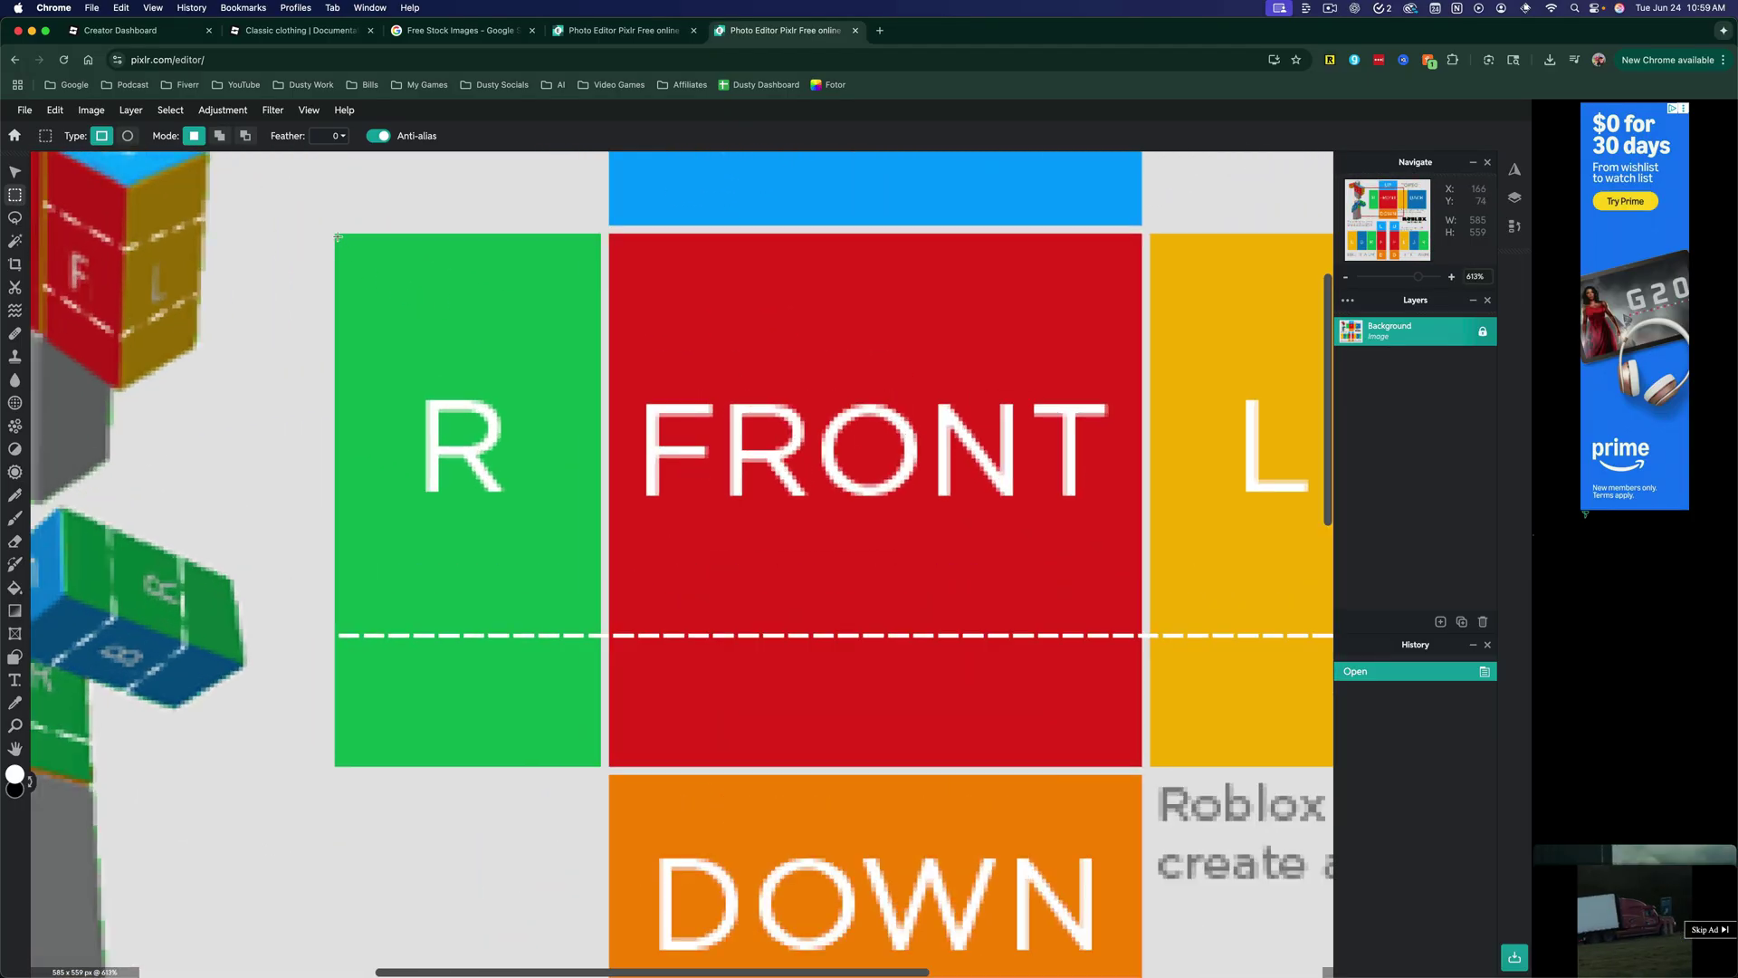
pyautogui.tripleClick(337, 237)
pyautogui.moveTo(337, 237); pyautogui.dragTo(600, 633)
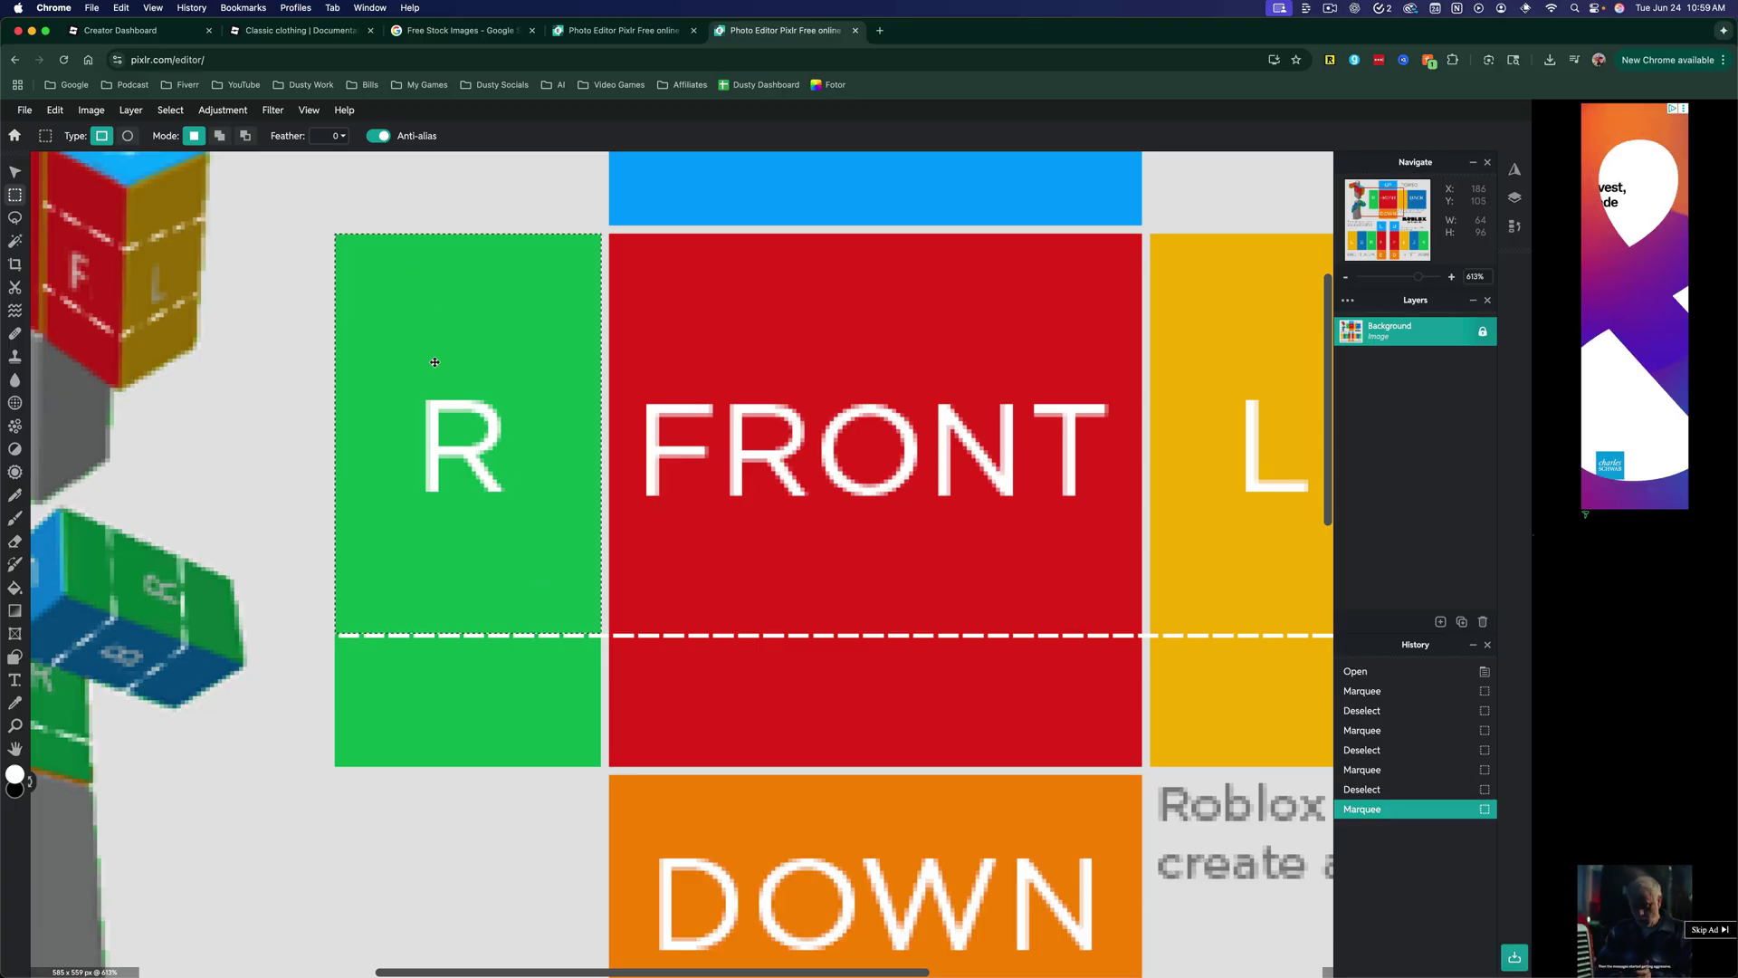
pyautogui.press('Delete')
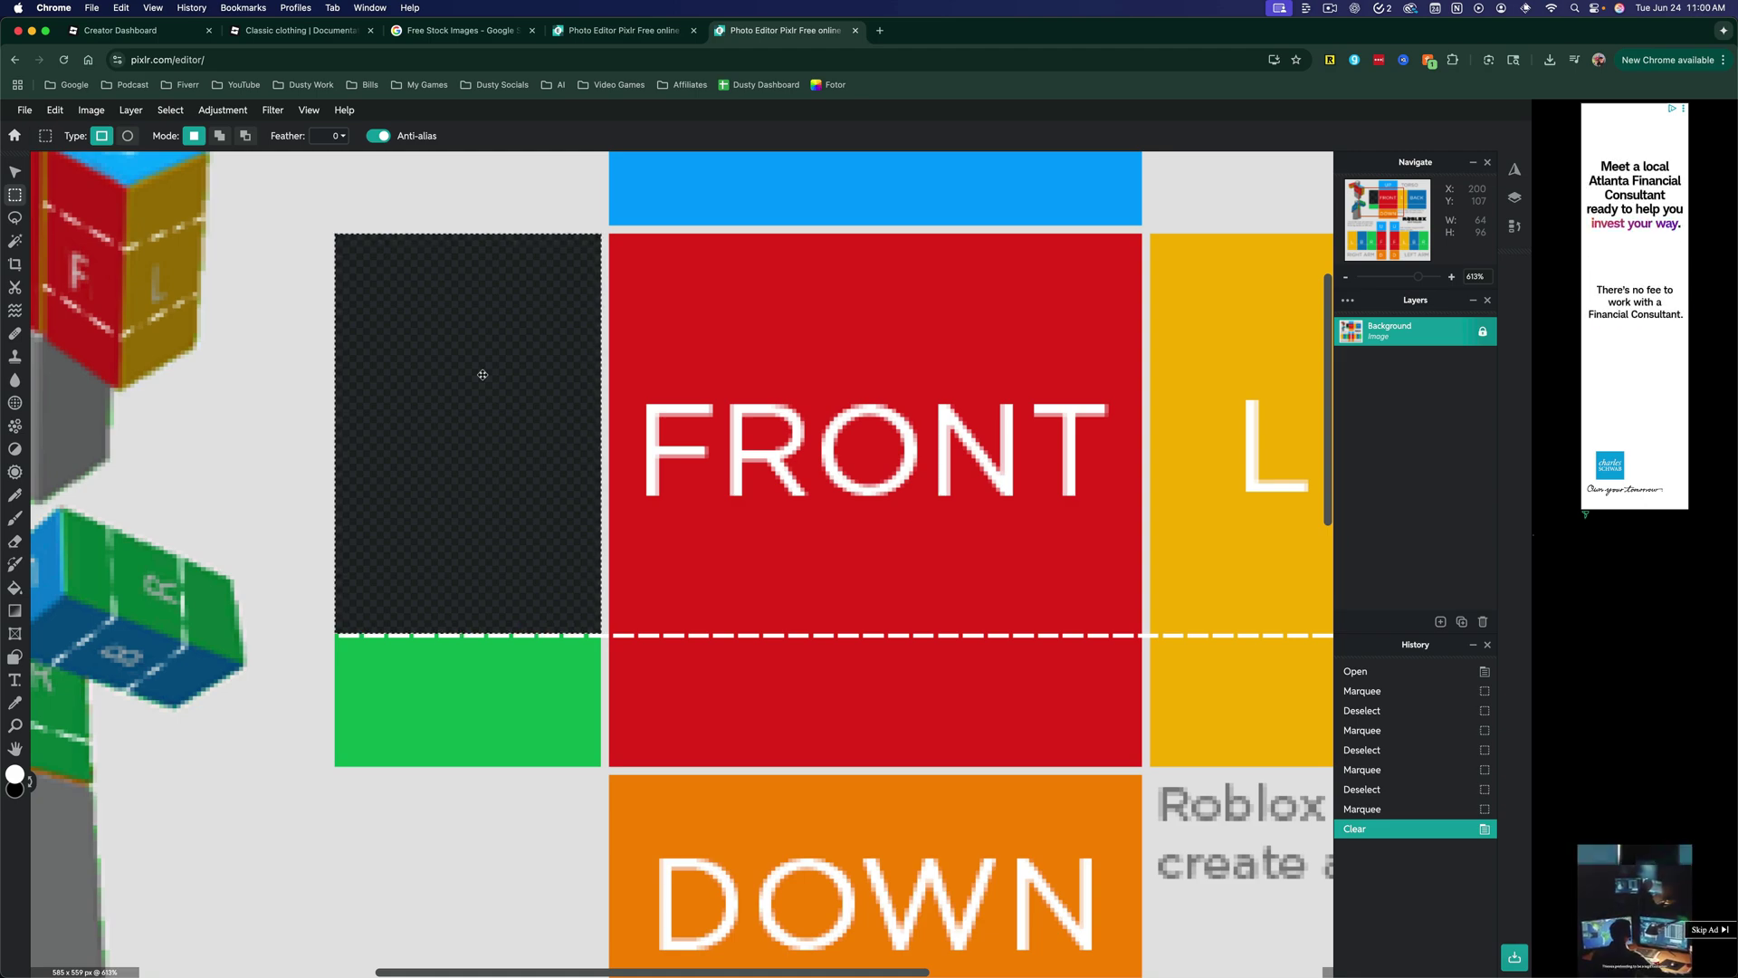
# Pan around the other tab's fully cleared template with the Hand tool
pyautogui.scroll(-2, 758, 451)
pyautogui.scroll(-5, 758, 451)
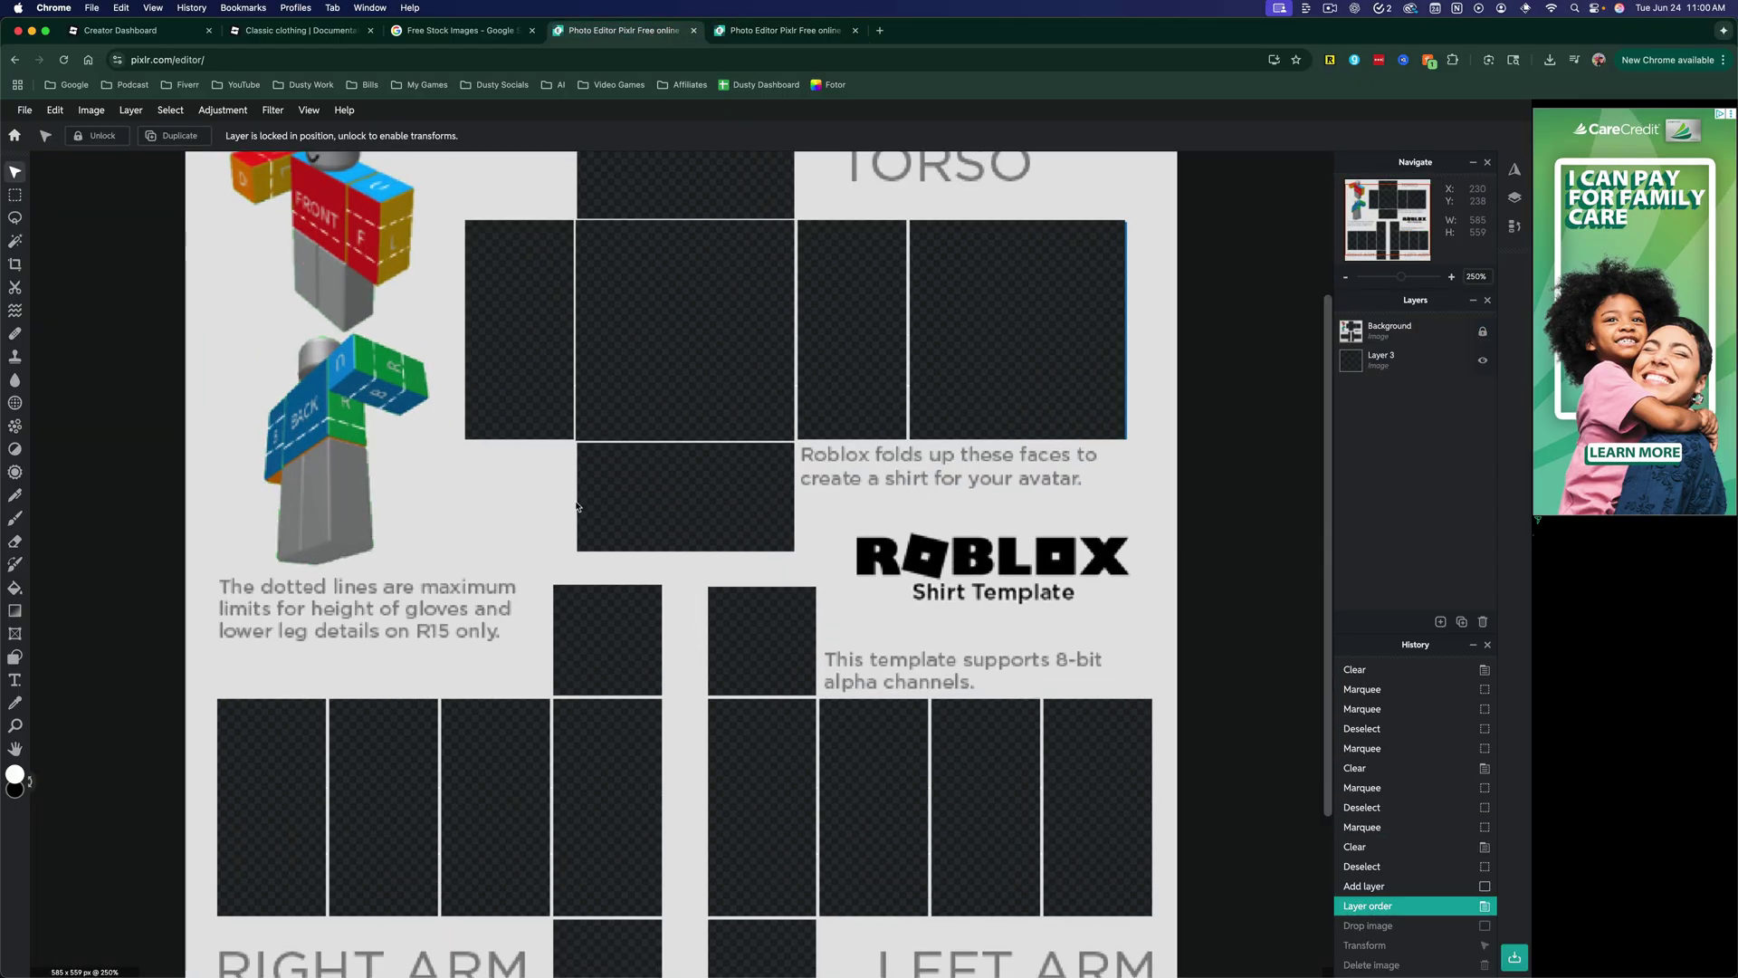
pyautogui.scroll(3, 576, 506)
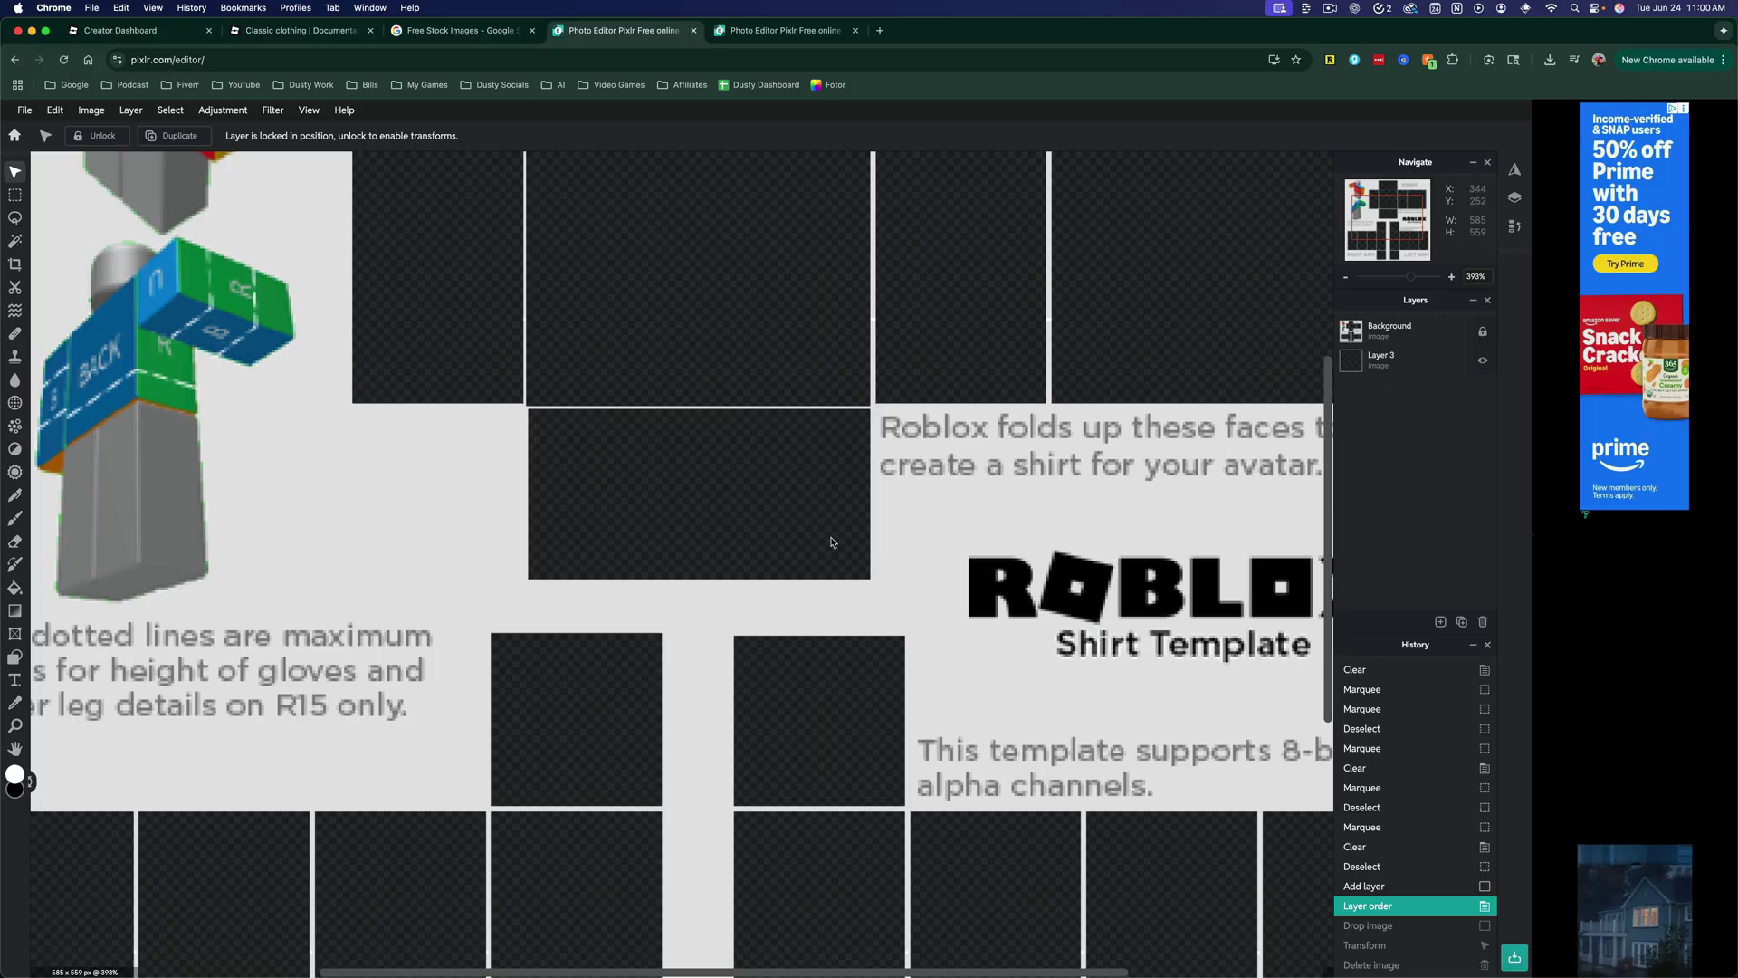
pyautogui.click(15, 748)
pyautogui.scroll(5, 652, 613)
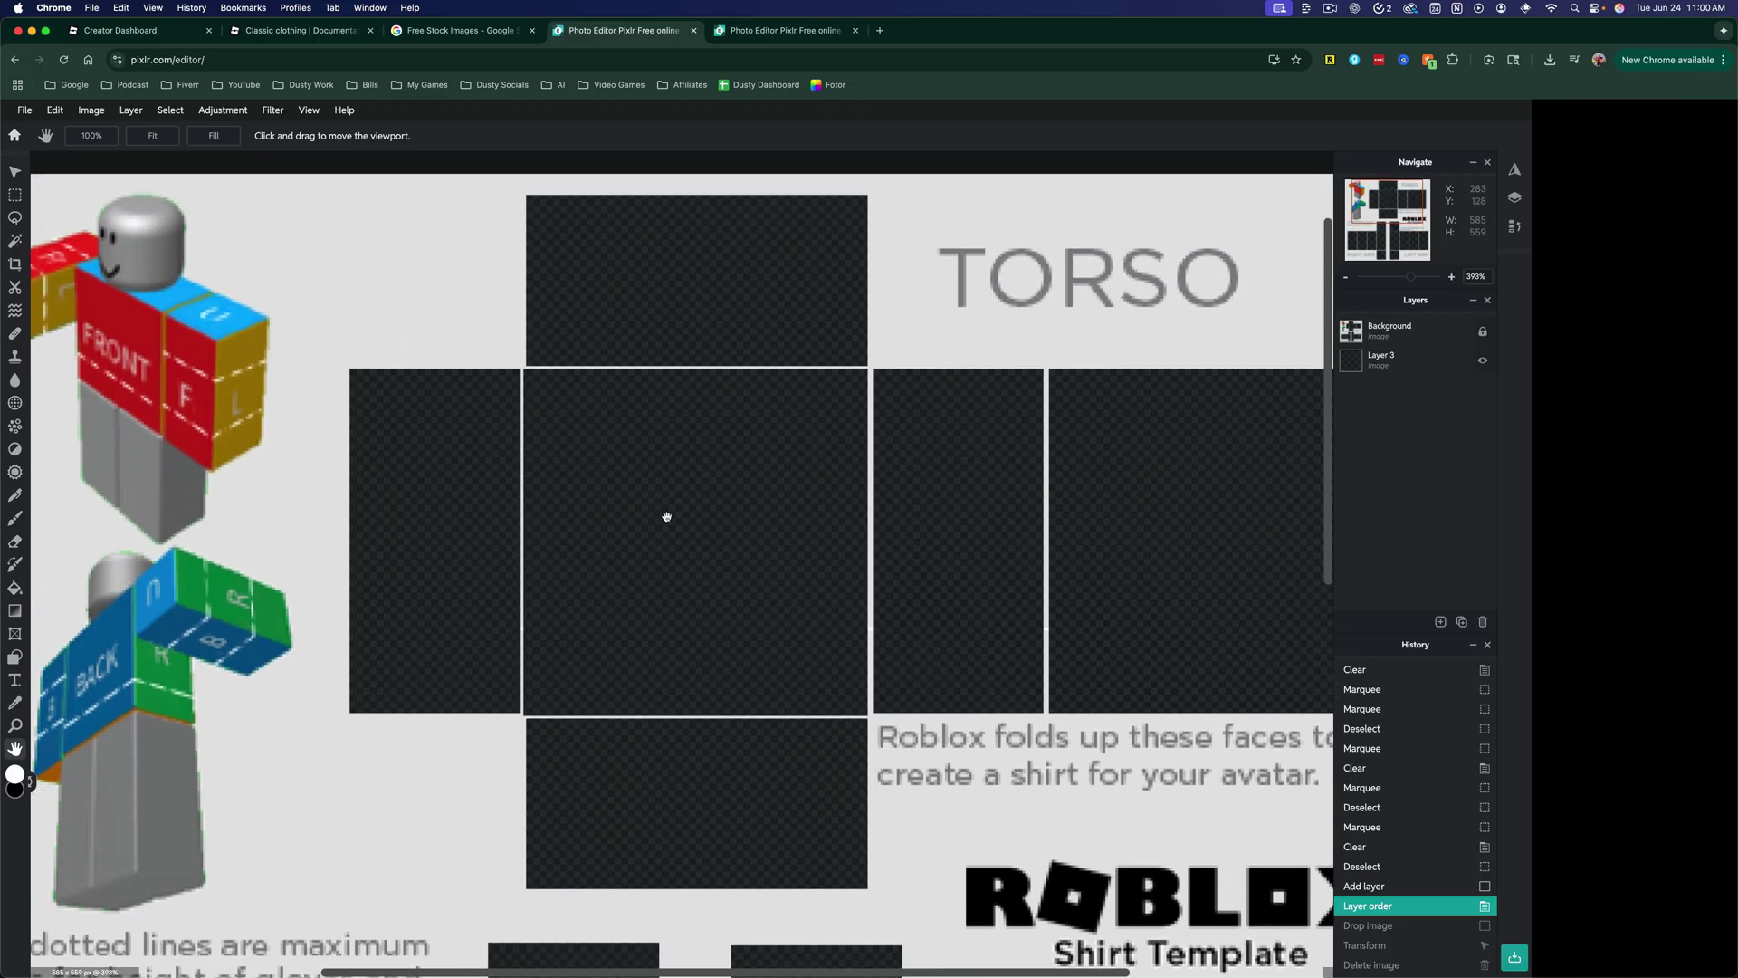
pyautogui.scroll(-3, 744, 658)
pyautogui.scroll(-5, 951, 426)
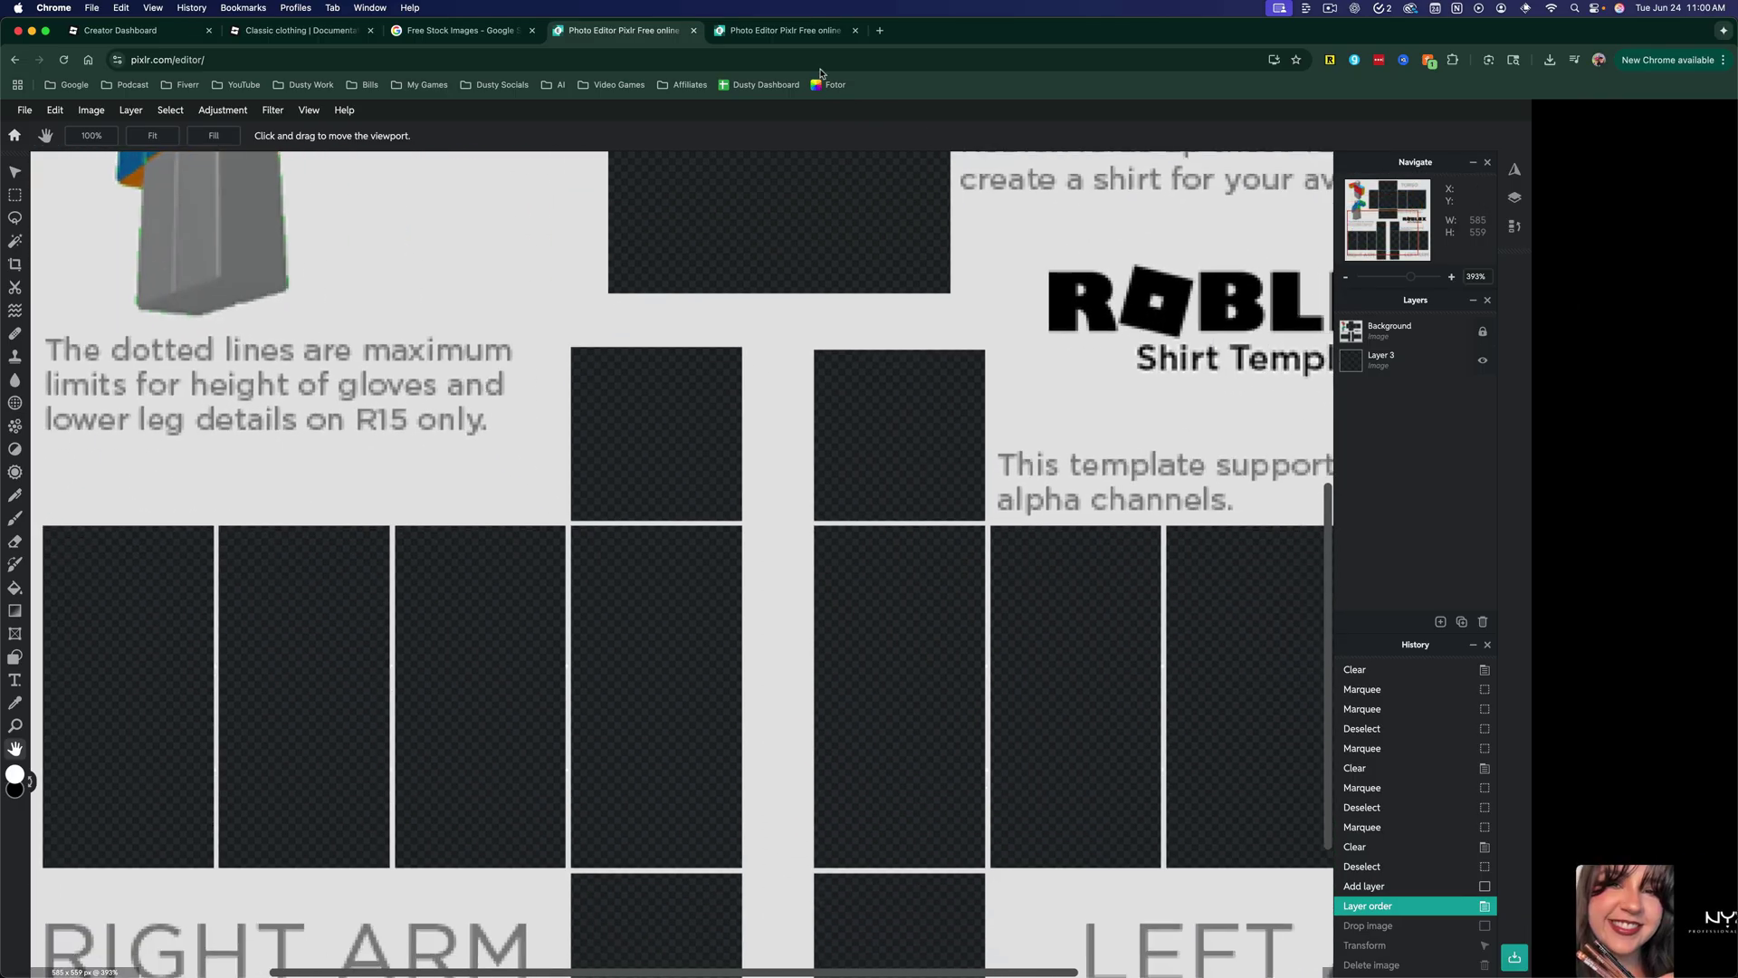
pyautogui.scroll(2, 857, 298)
pyautogui.scroll(-4, 831, 390)
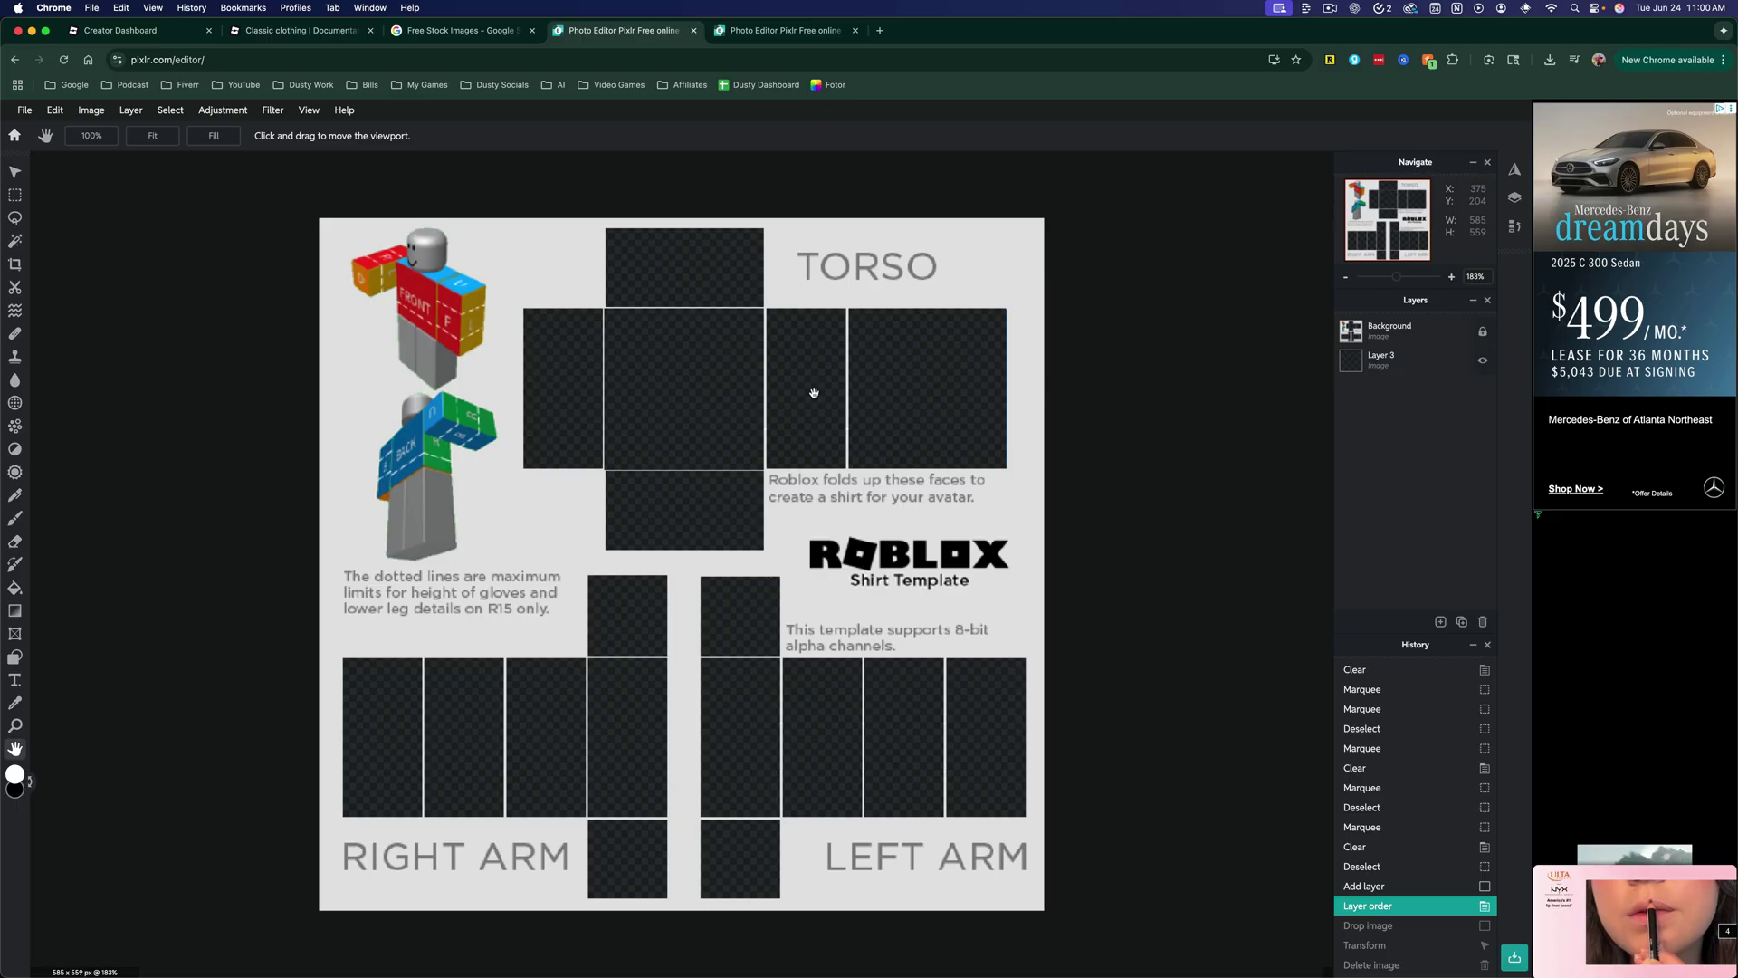
# On the coloured template, clear the red FRONT square to transparency
pyautogui.click(784, 30)
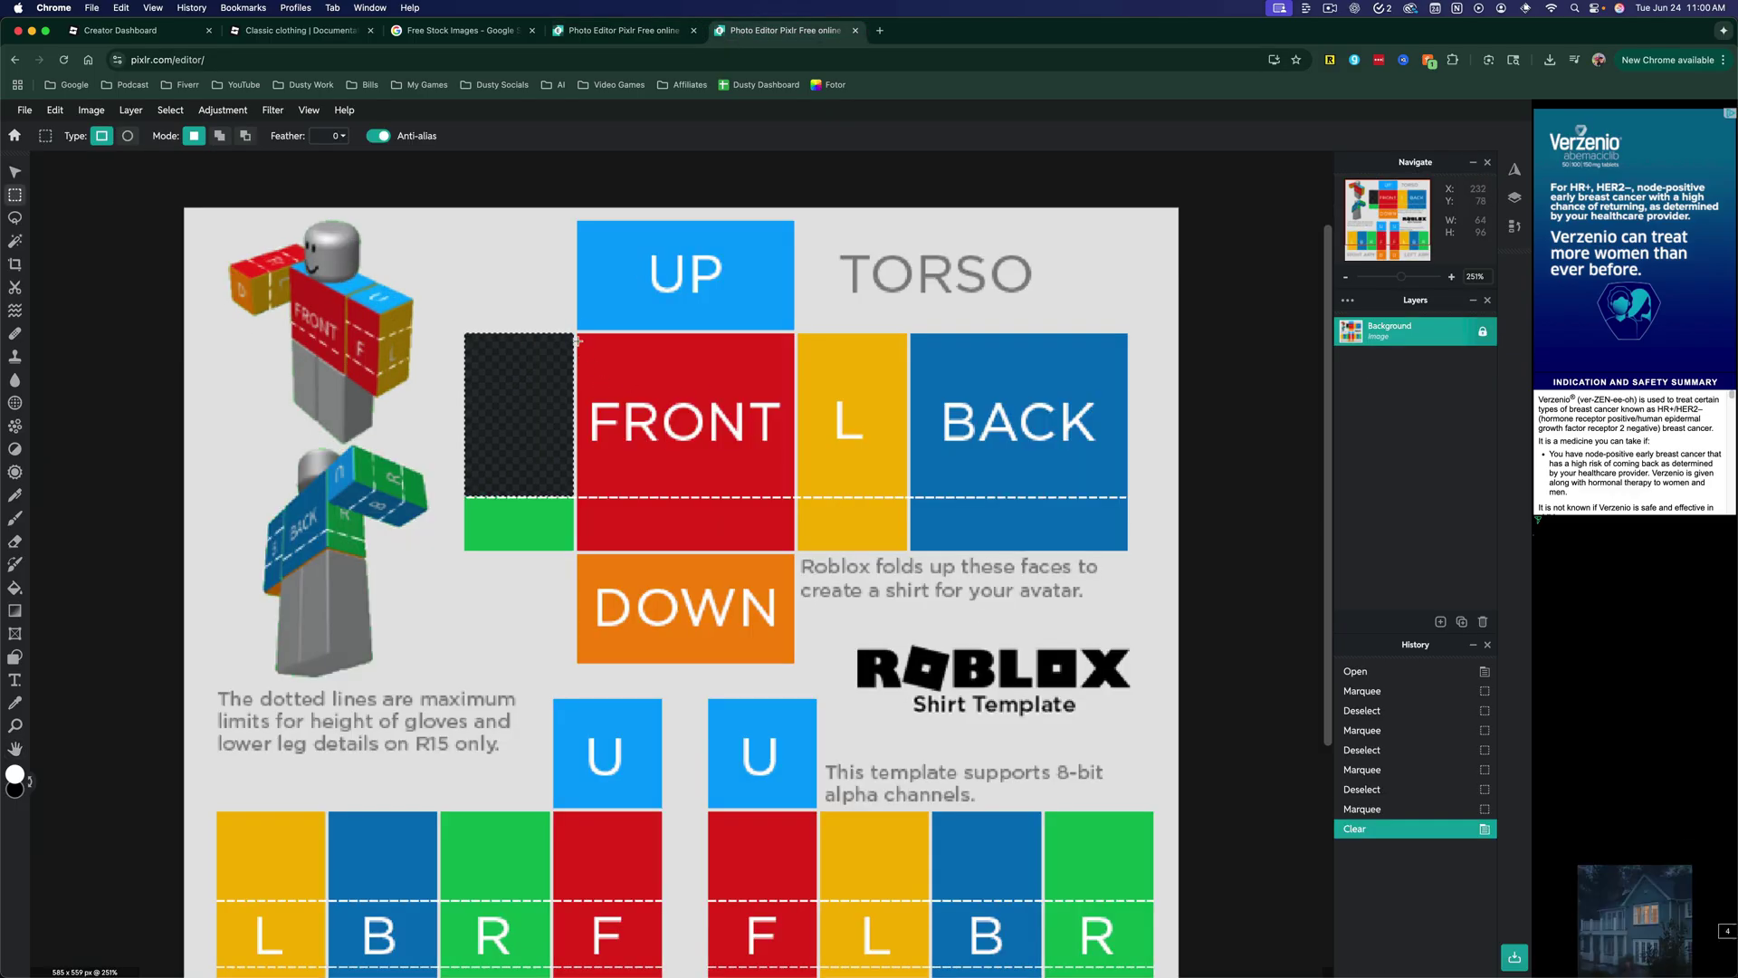
pyautogui.moveTo(577, 334); pyautogui.dragTo(795, 497)
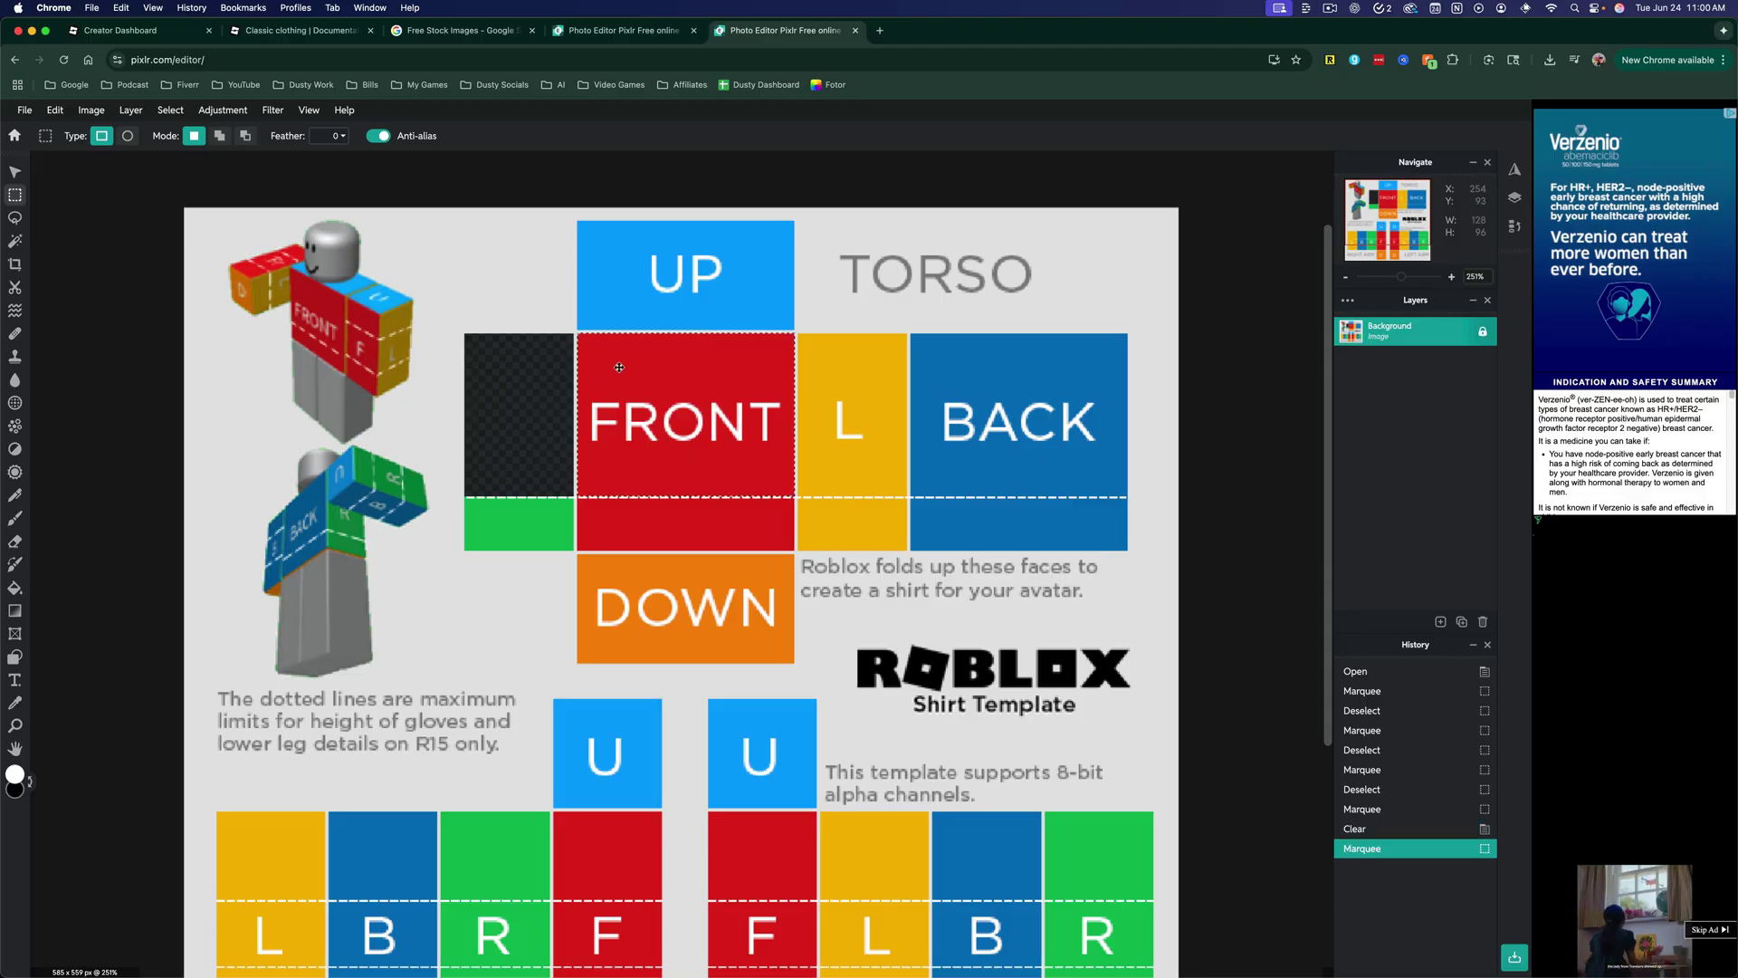
pyautogui.press('Delete')
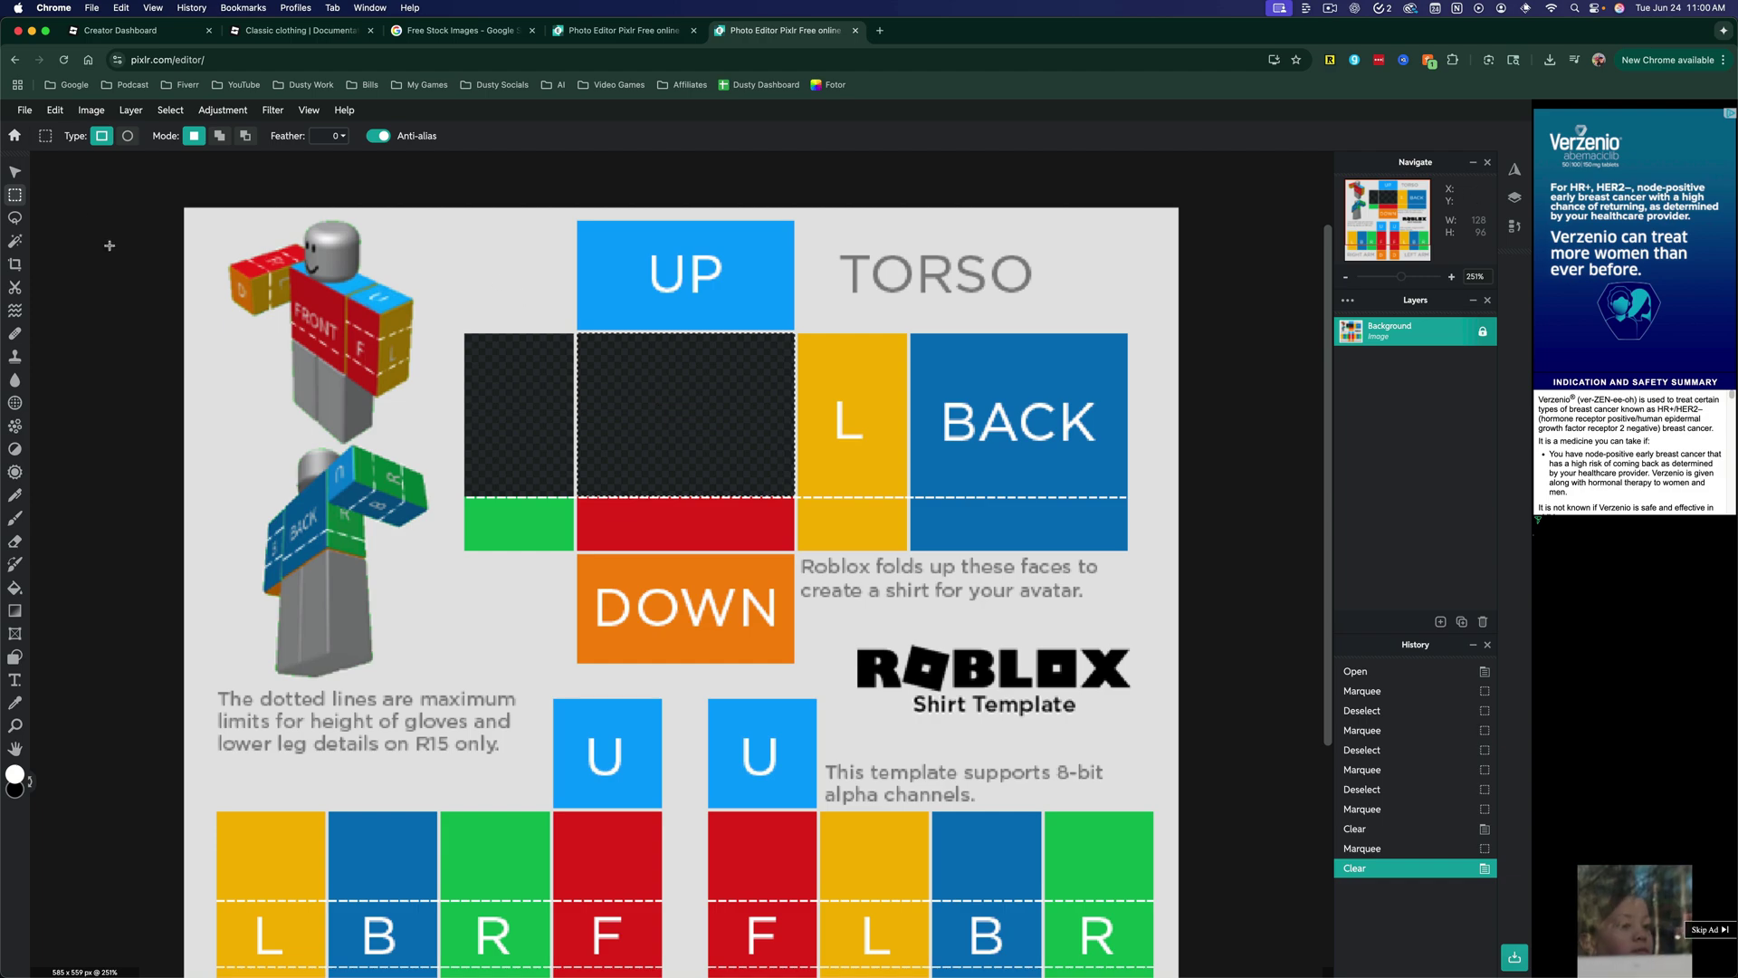
pyautogui.click(16, 172)
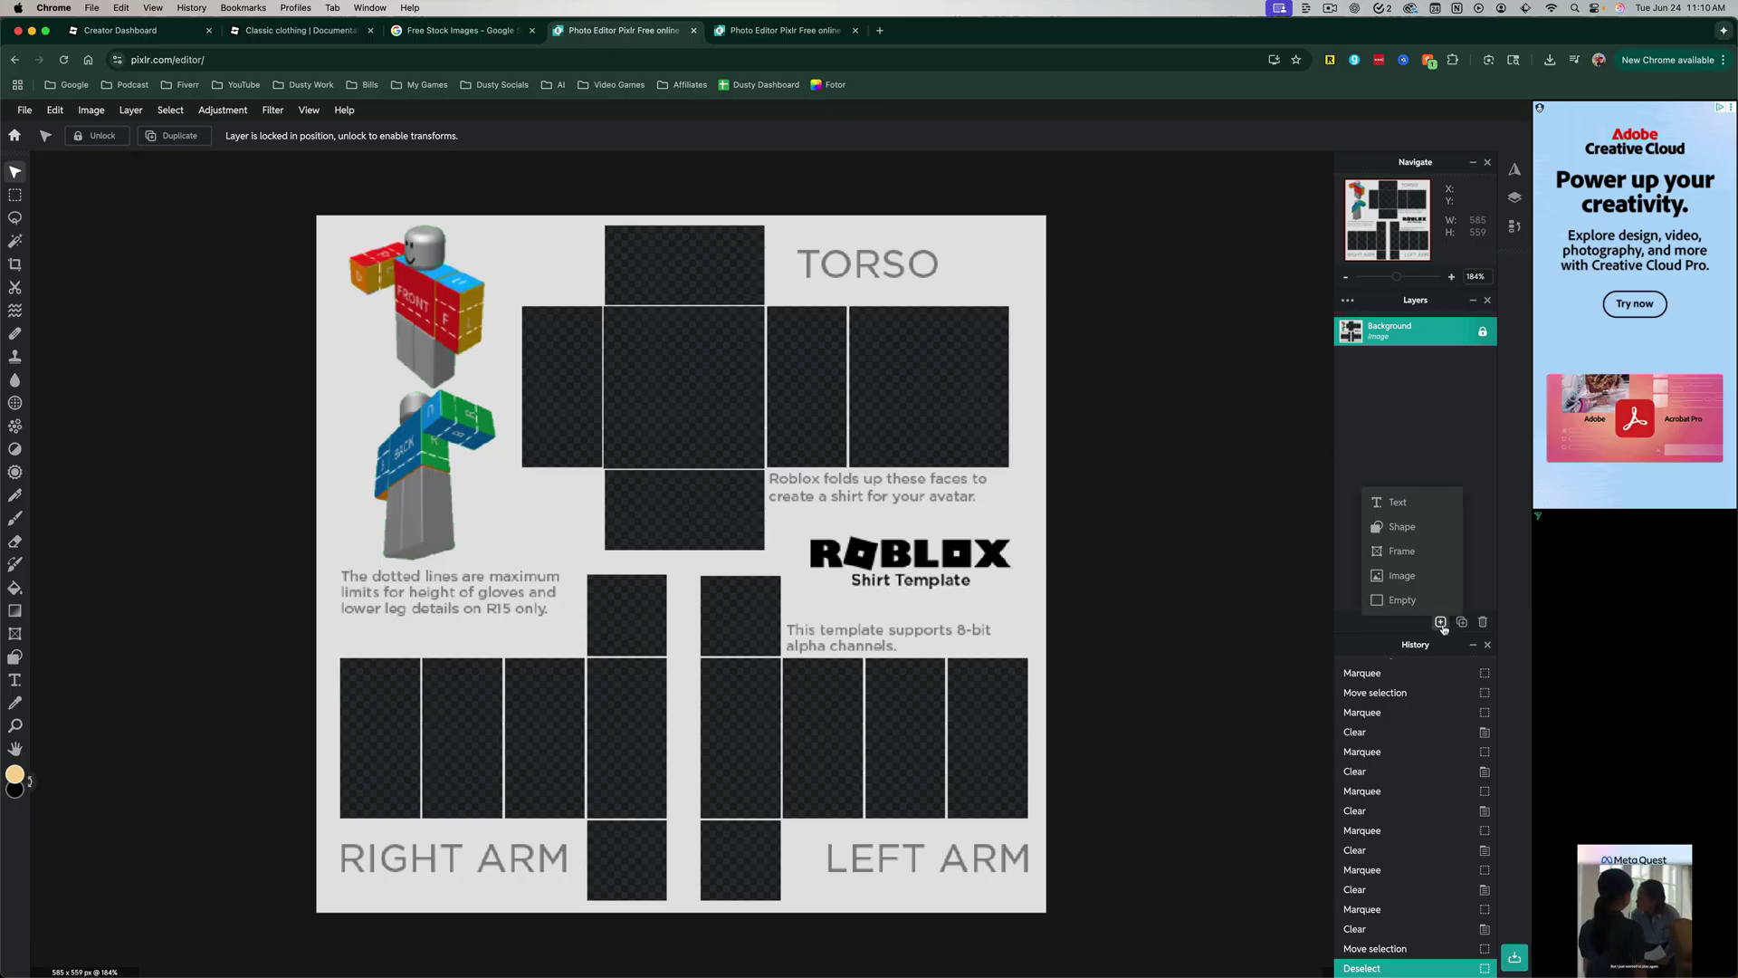
# Add an empty Layer 6 and drag it below the Background layer
pyautogui.moveTo(1436, 623)
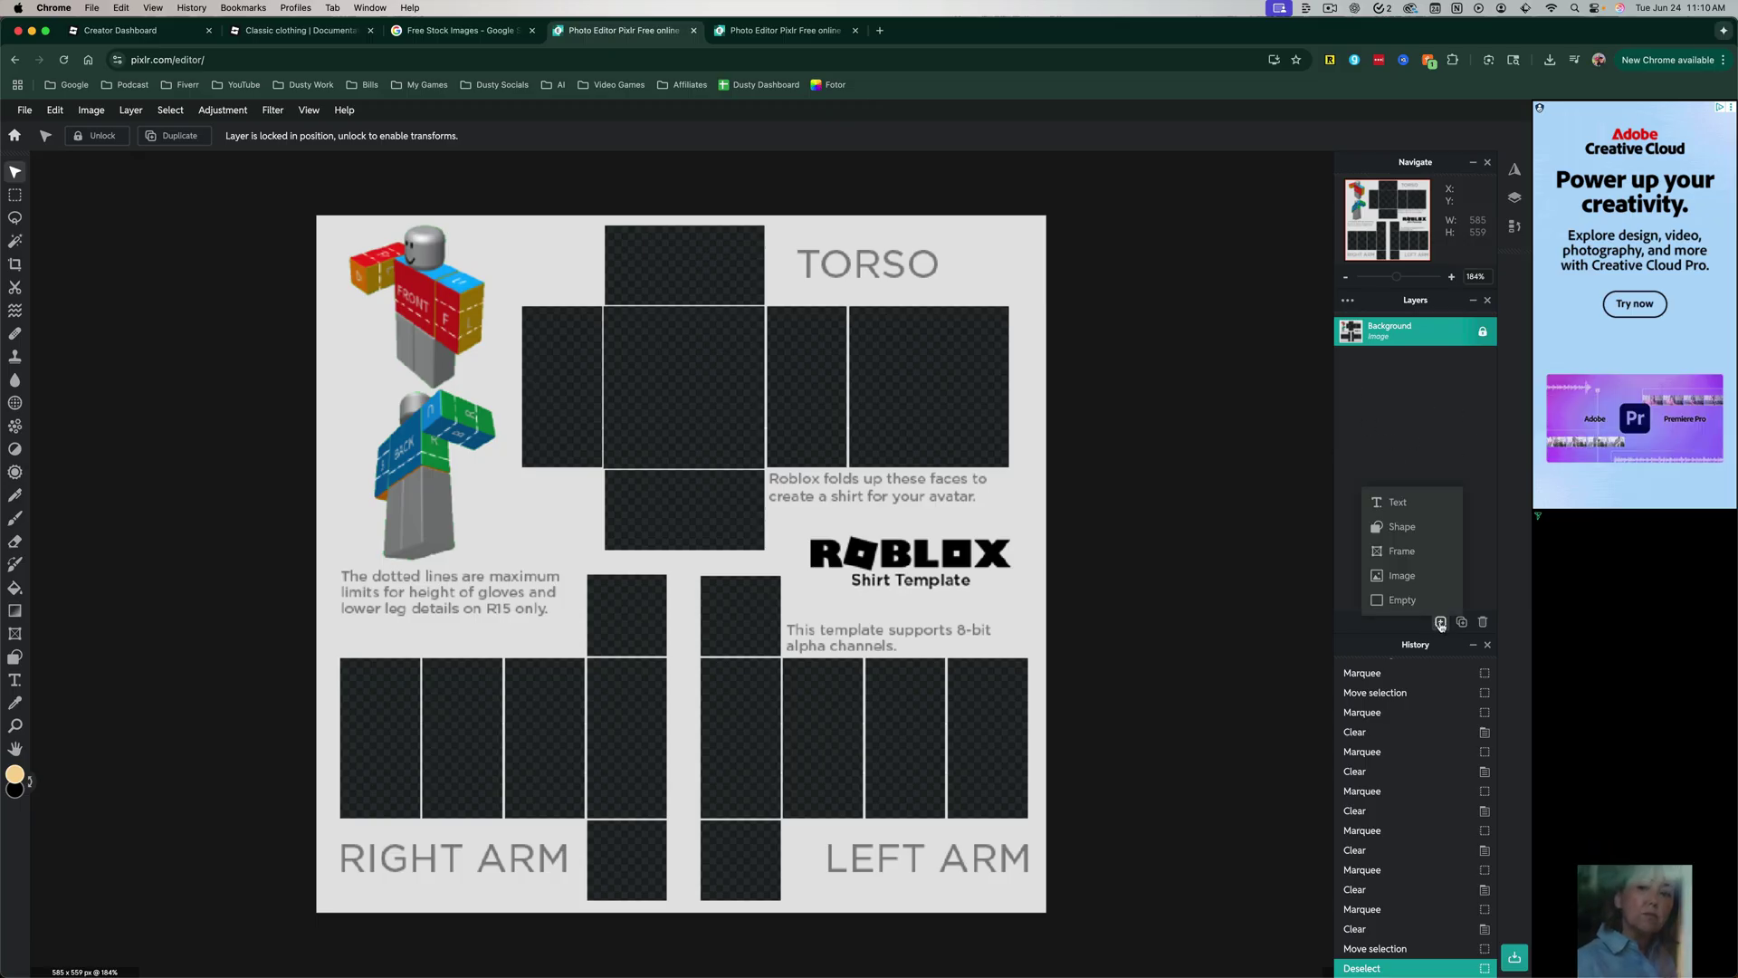
pyautogui.click(1399, 599)
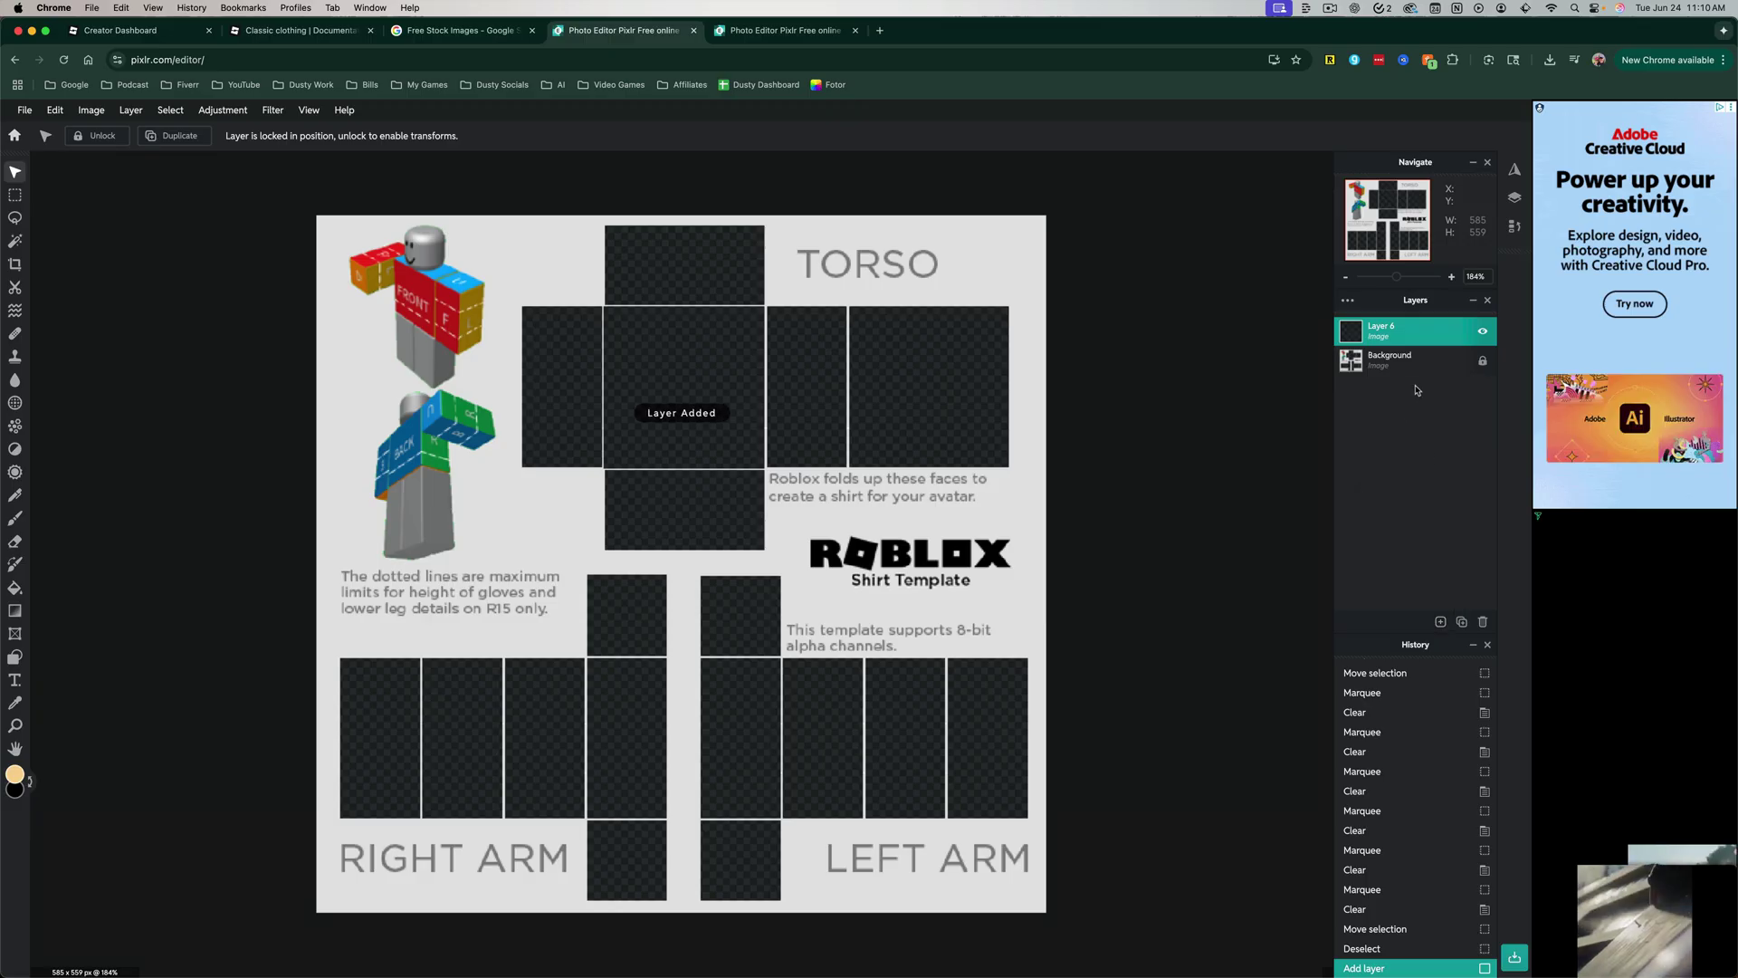
pyautogui.moveTo(1414, 335); pyautogui.dragTo(1429, 374)
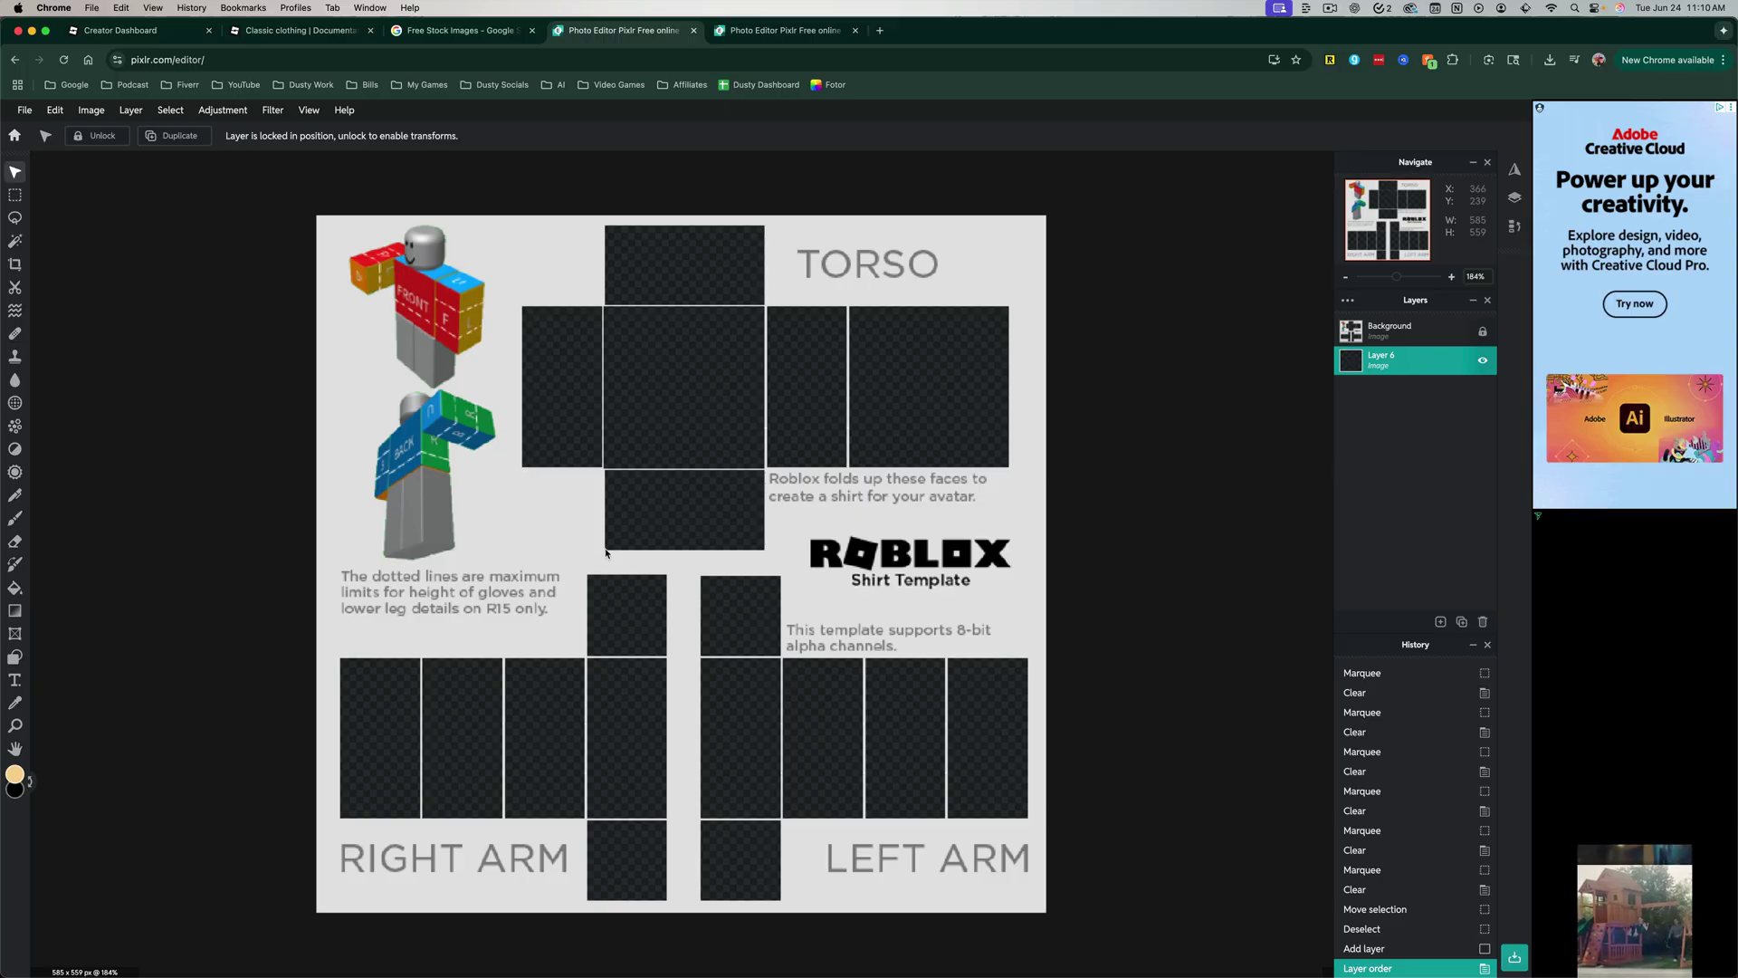
# Paint-bucket fill Layer 6 with mint green #57CBAB
pyautogui.click(15, 589)
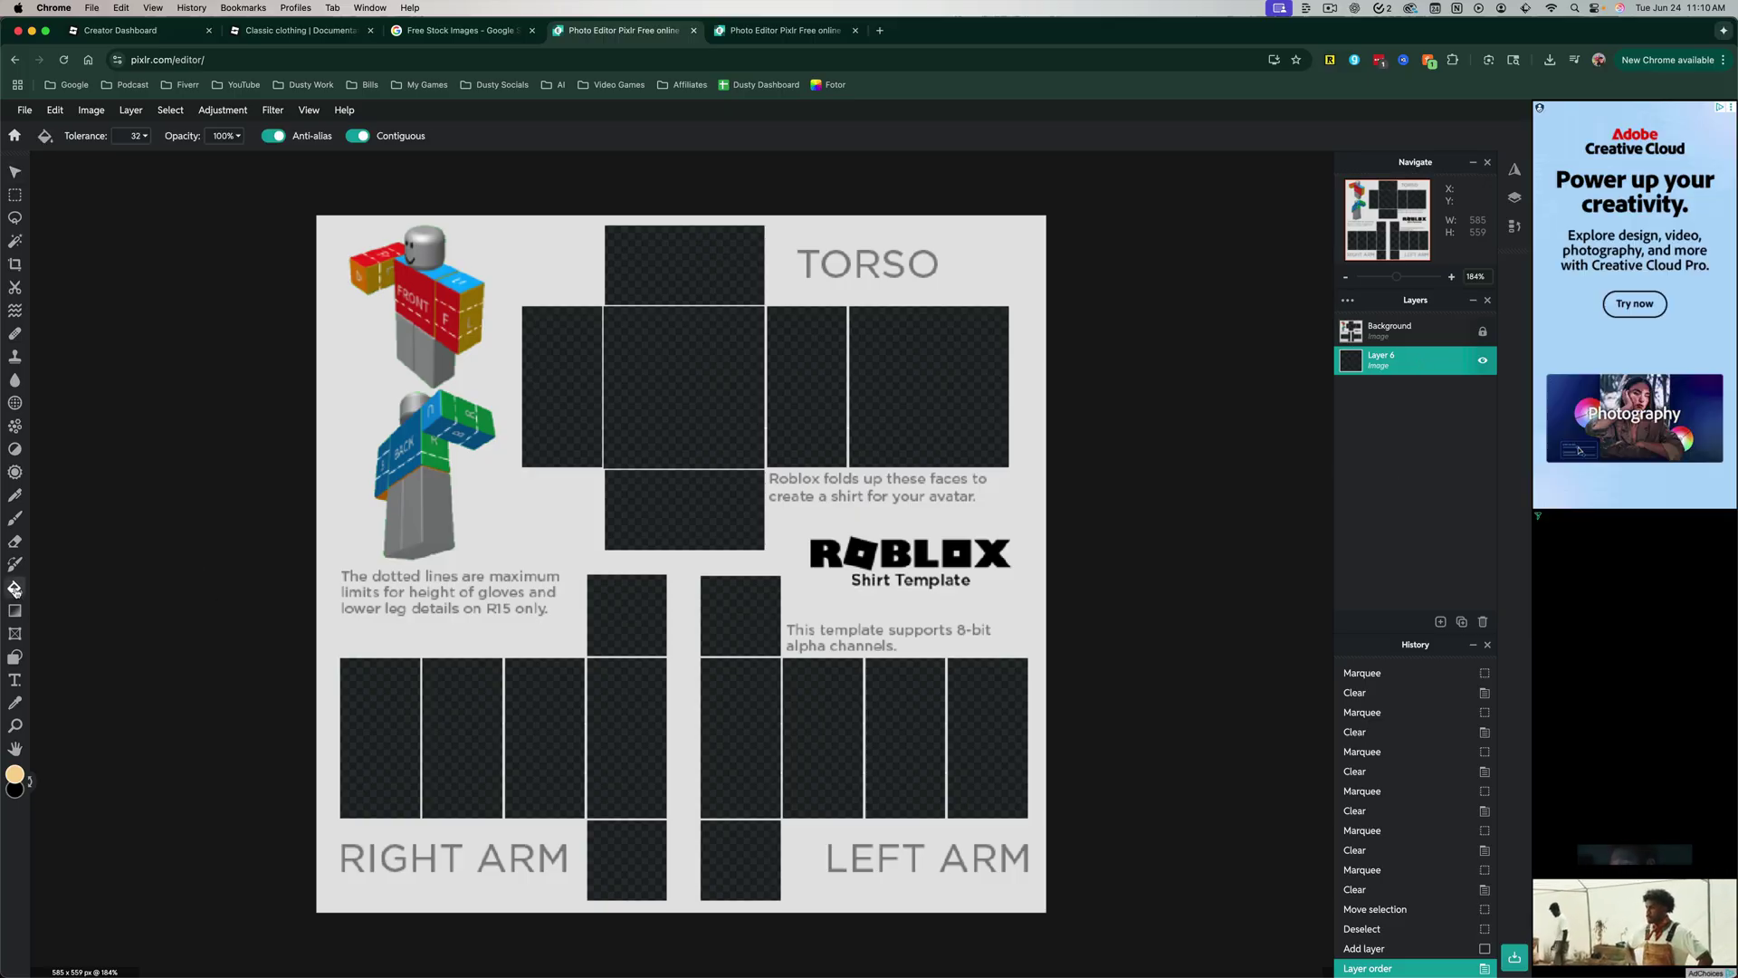
pyautogui.click(15, 774)
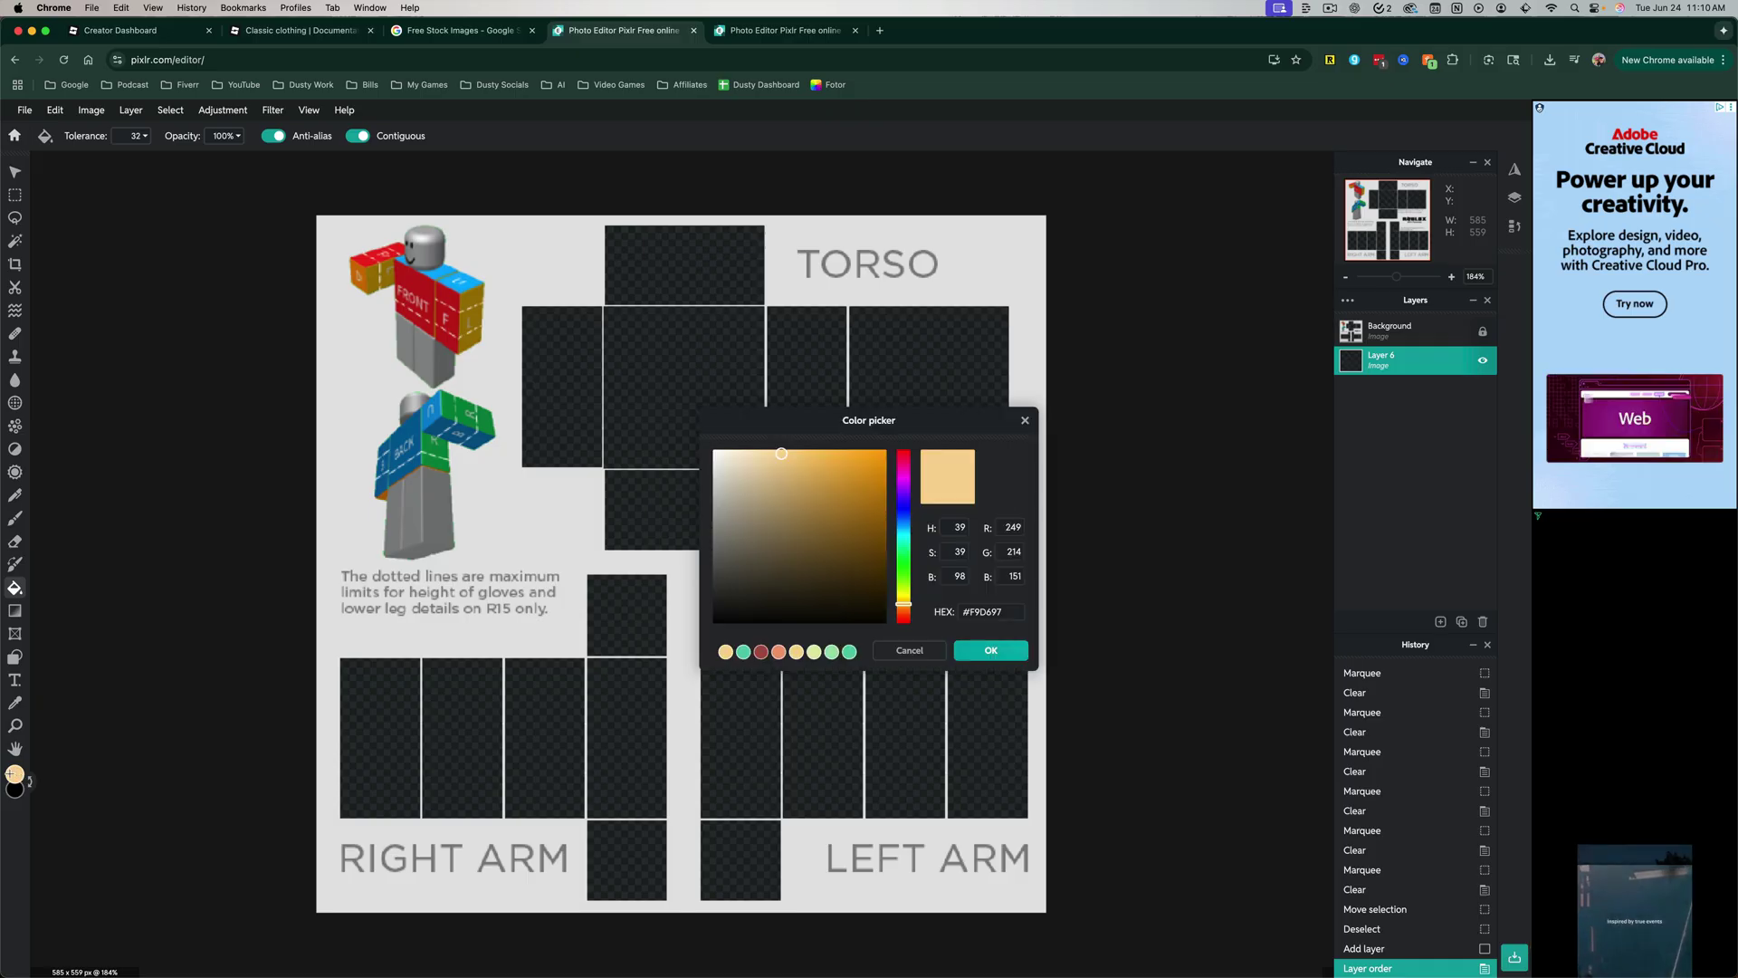
pyautogui.click(849, 652)
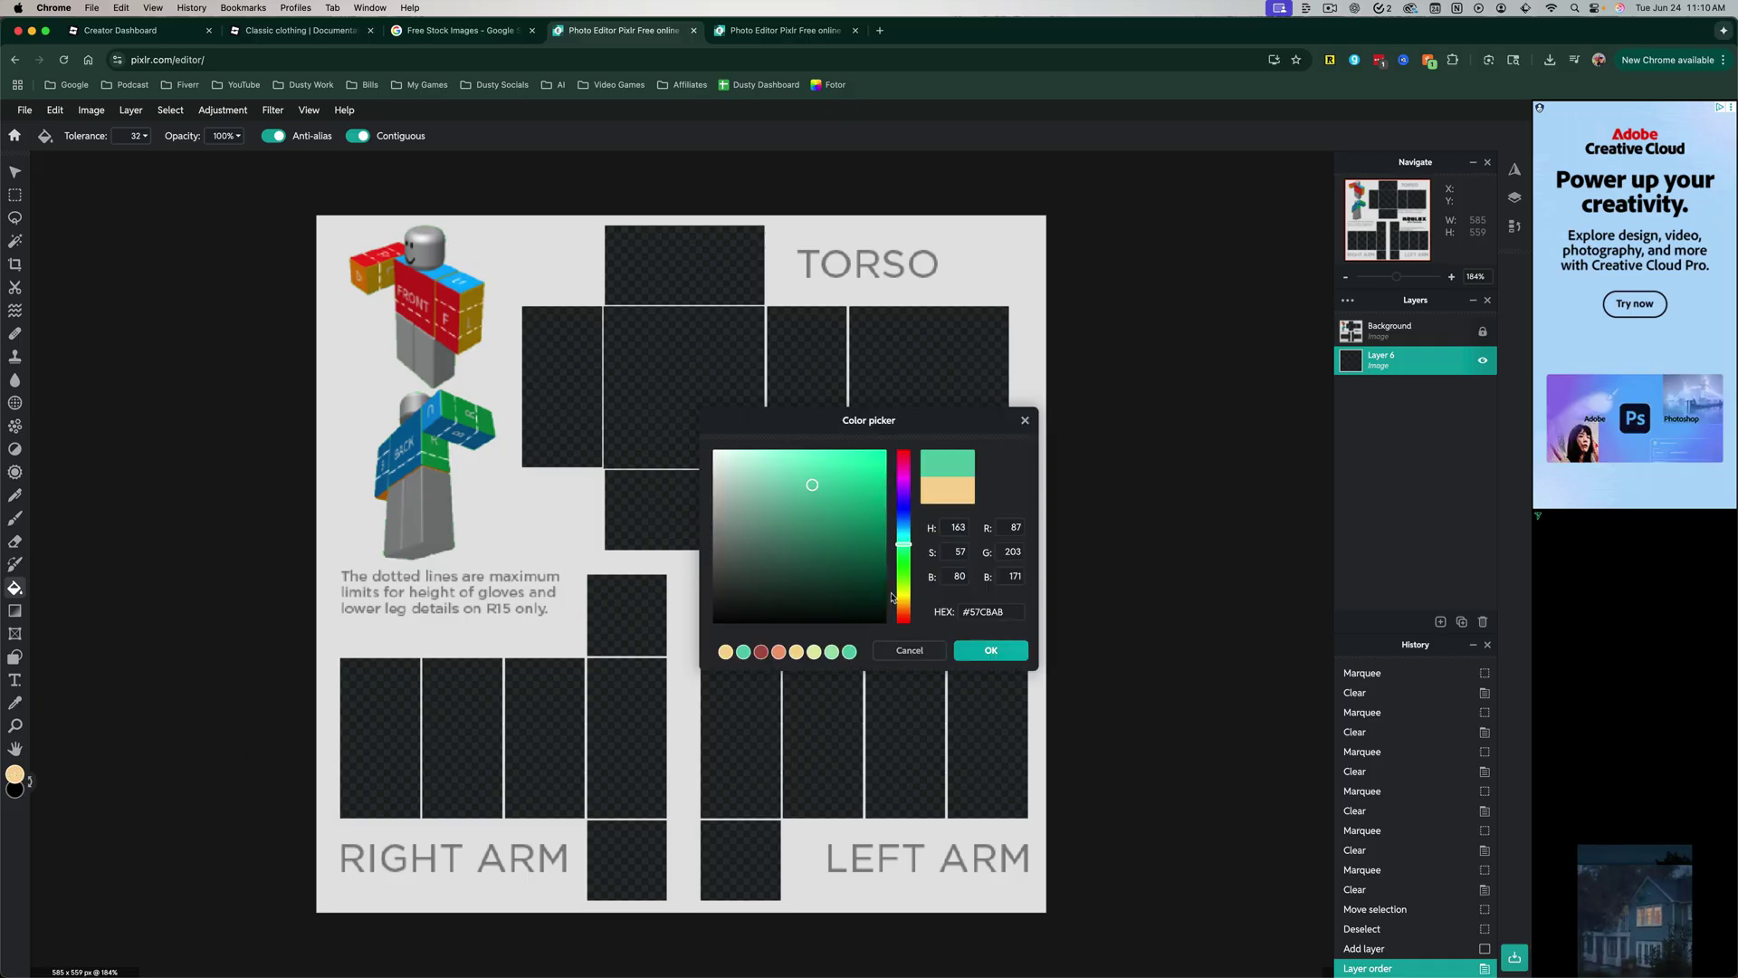
pyautogui.click(990, 650)
pyautogui.click(576, 377)
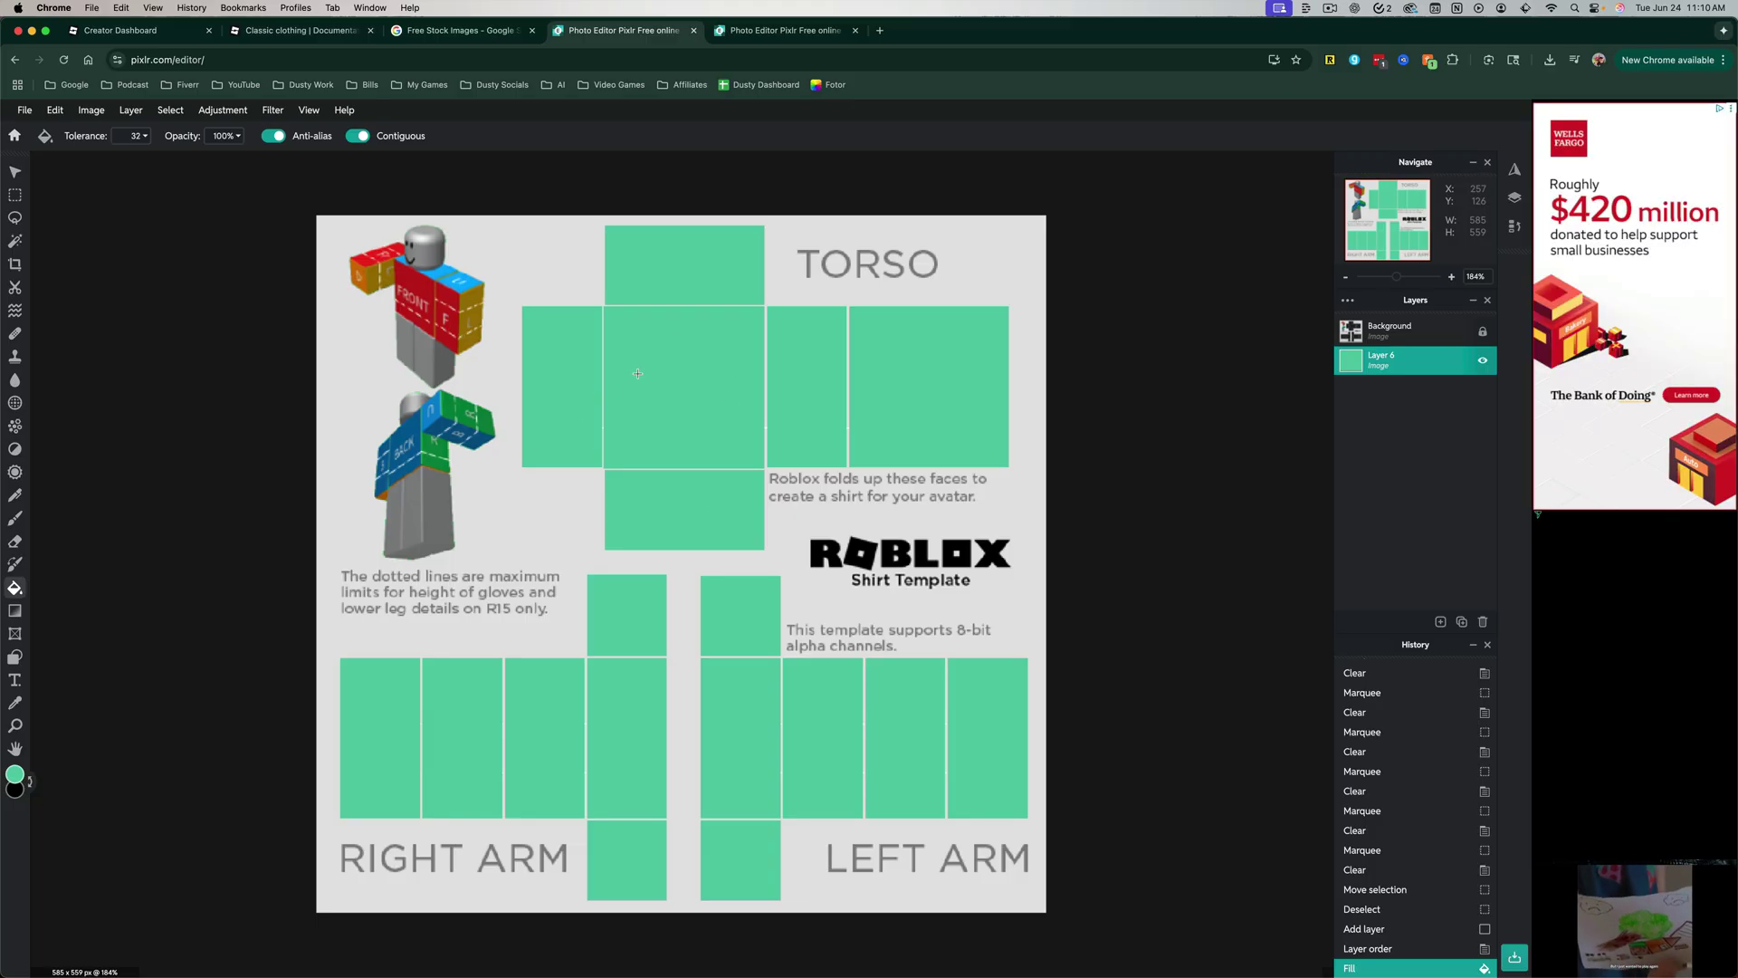
# Shift the green fill layer up and slightly right with the Move tool
pyautogui.click(16, 174)
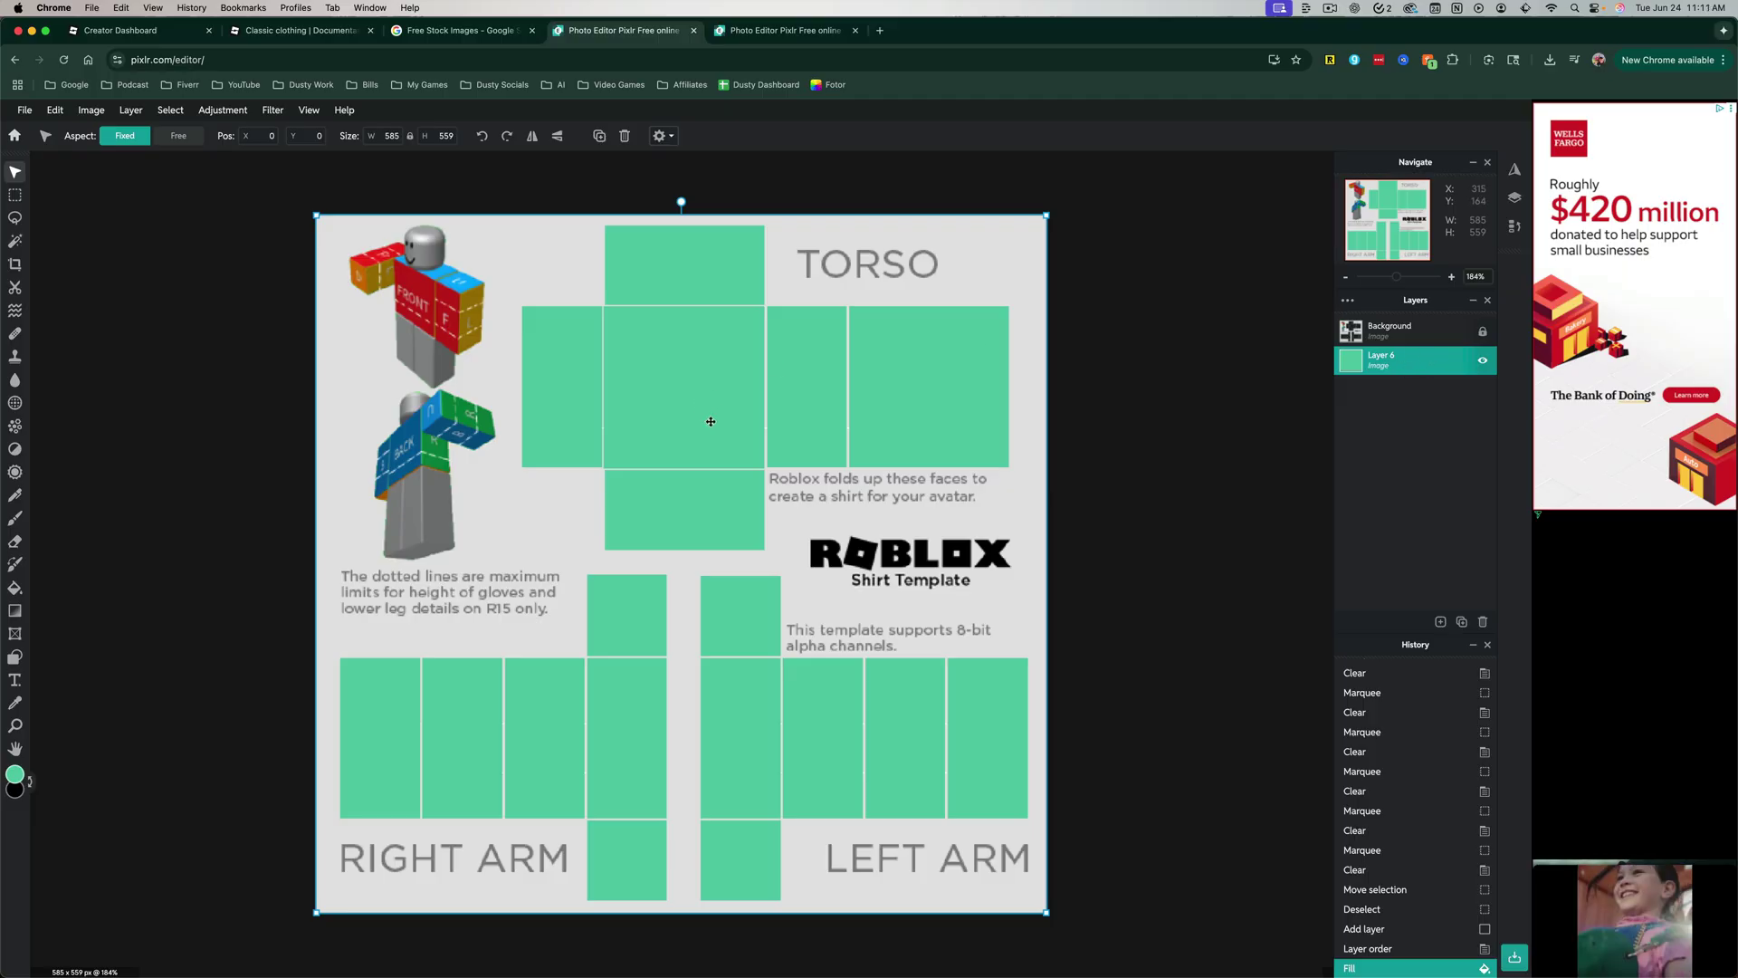
pyautogui.moveTo(711, 421); pyautogui.dragTo(736, 257)
pyautogui.click(642, 754)
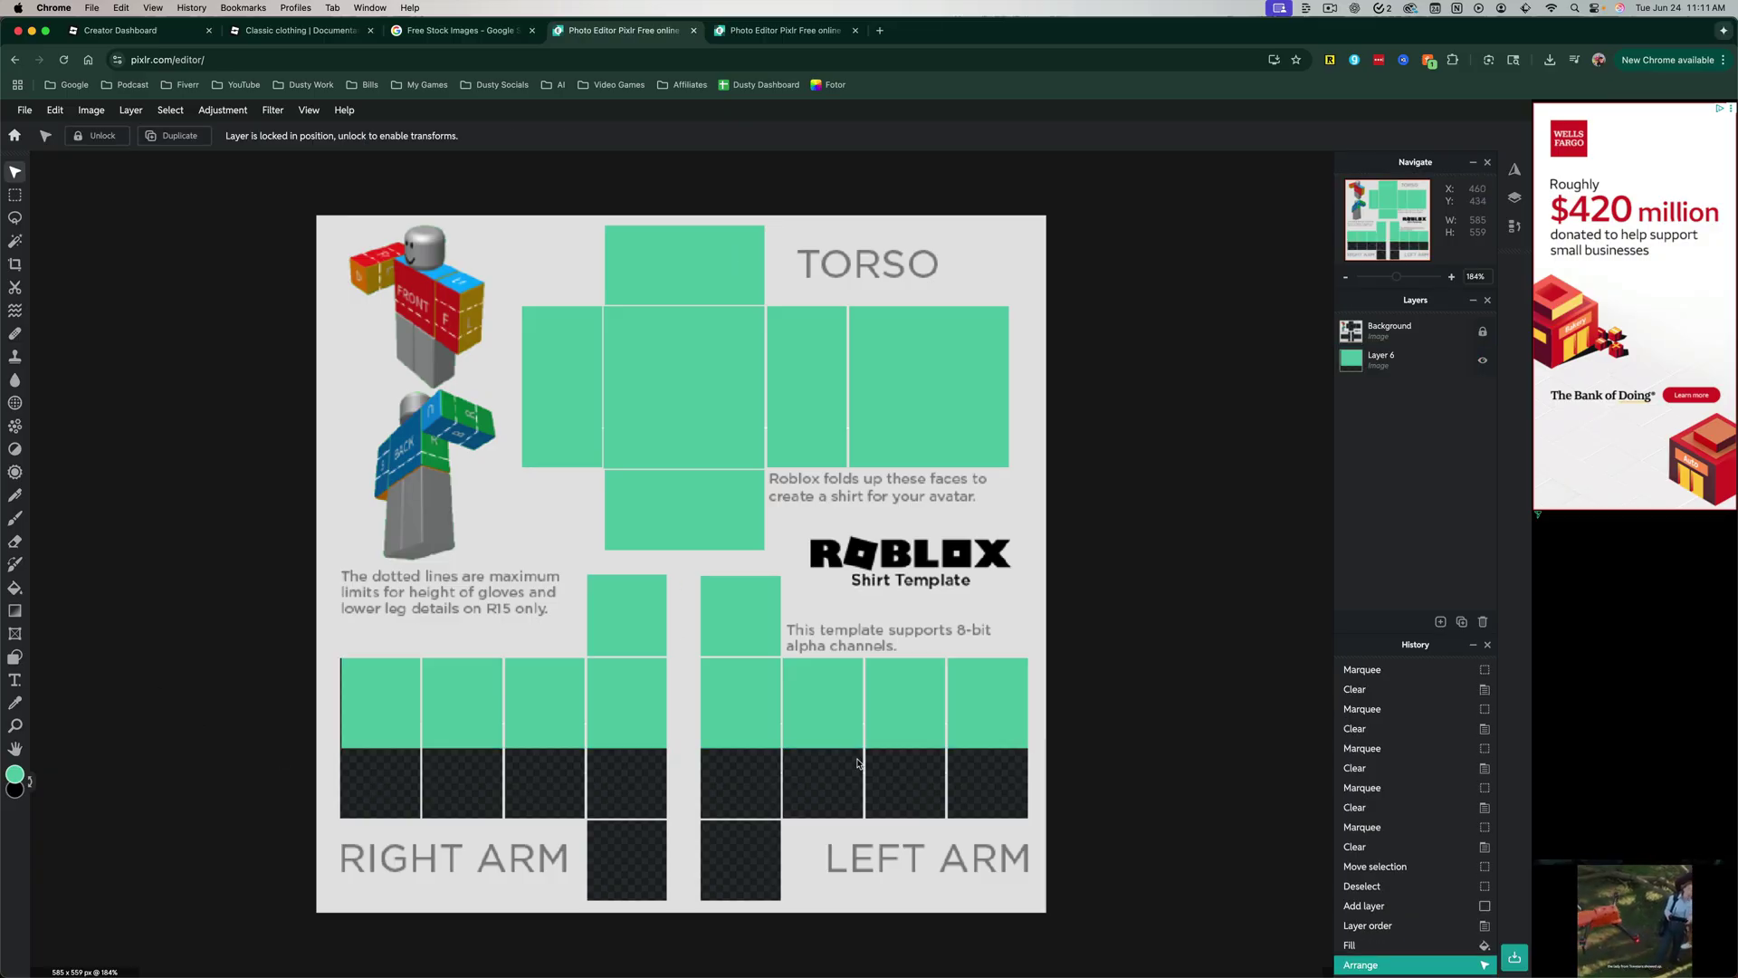
pyautogui.click(745, 729)
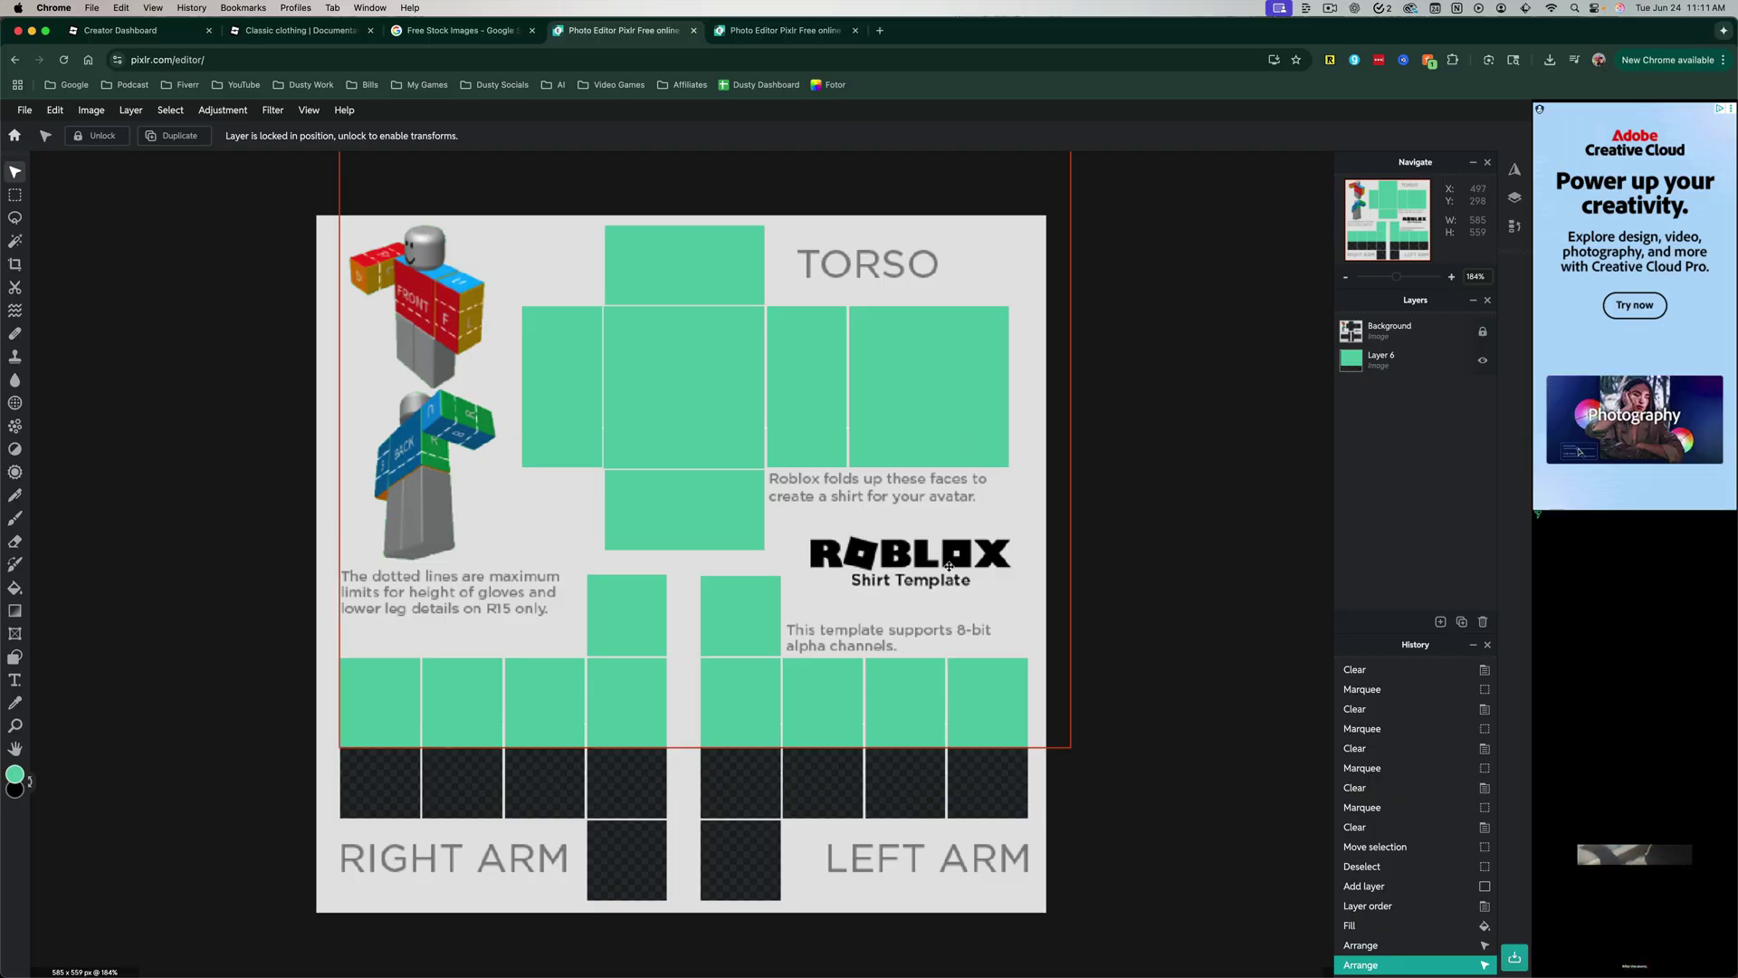
# Delete the green Layer 6 and return to the free stock images search results
pyautogui.click(1469, 362)
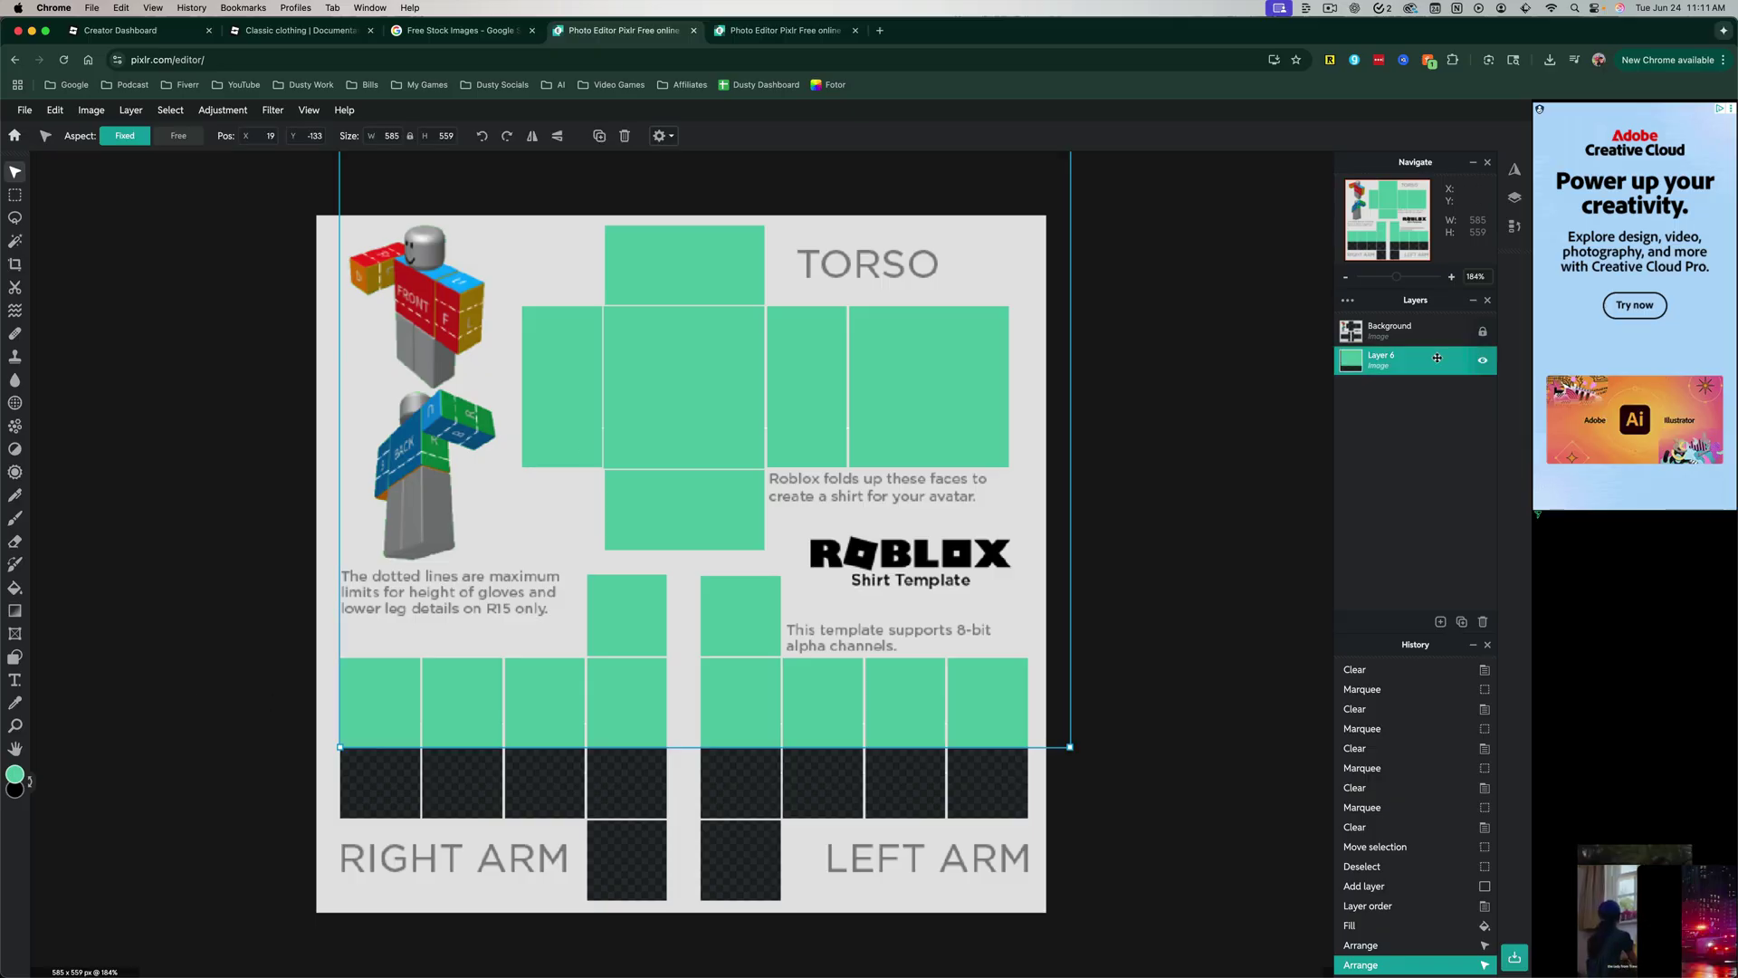
pyautogui.click(1484, 623)
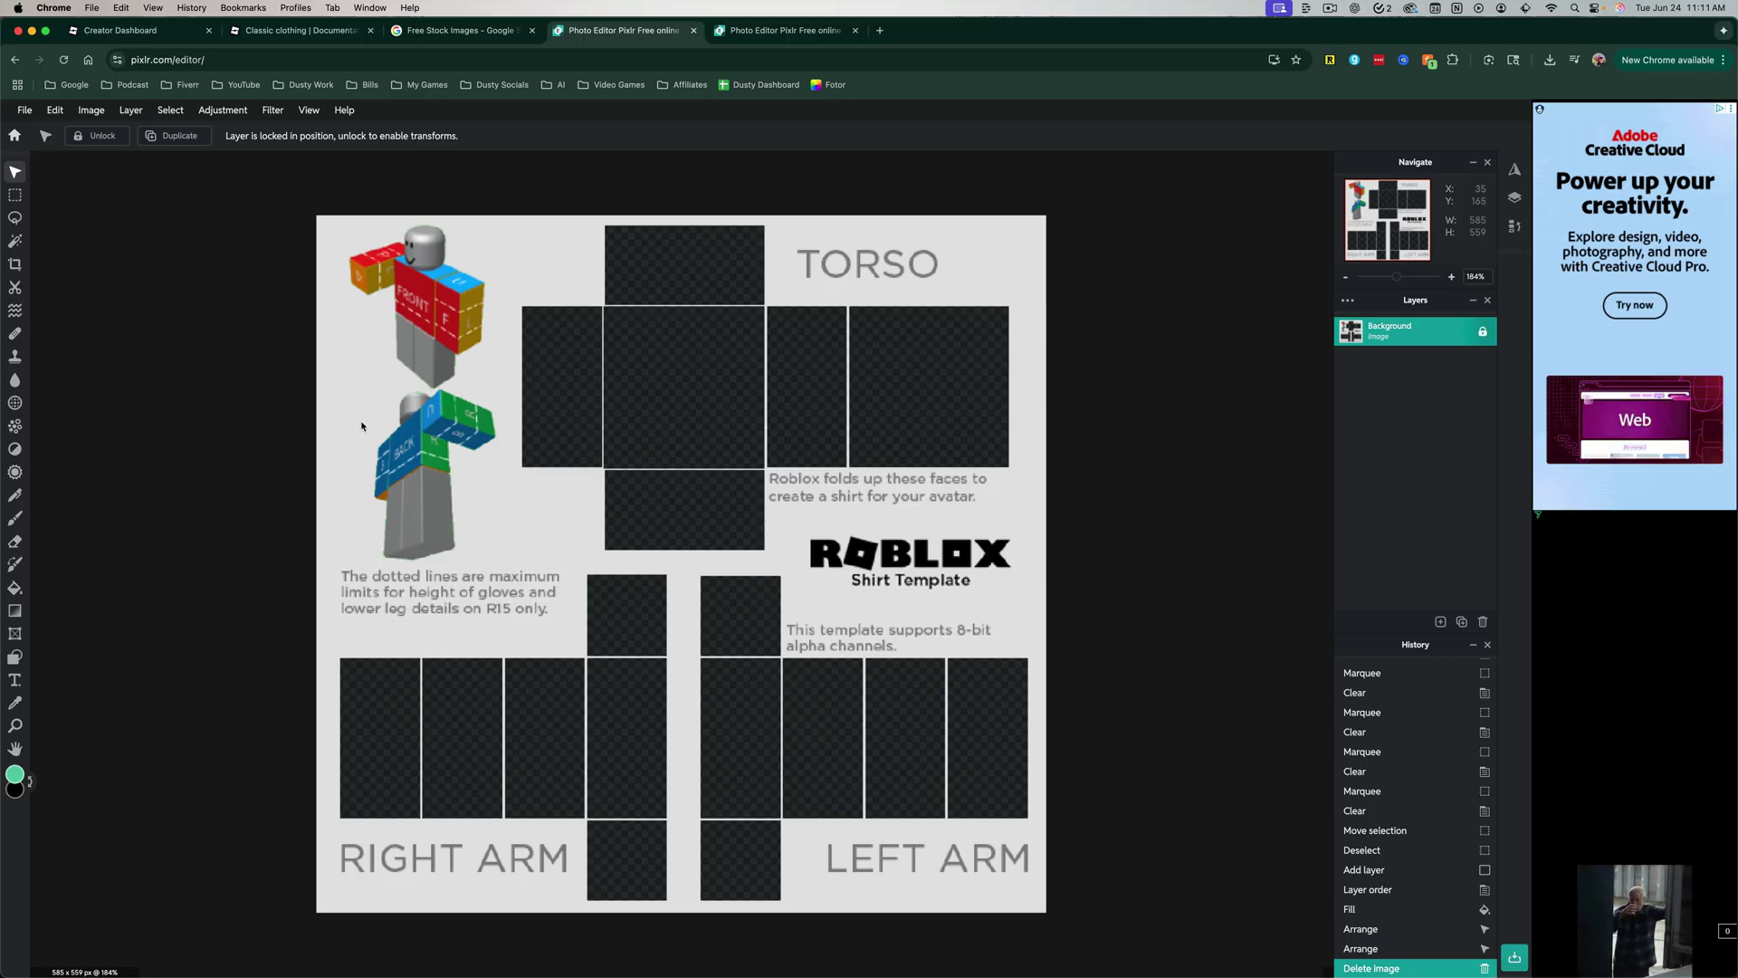
pyautogui.click(462, 33)
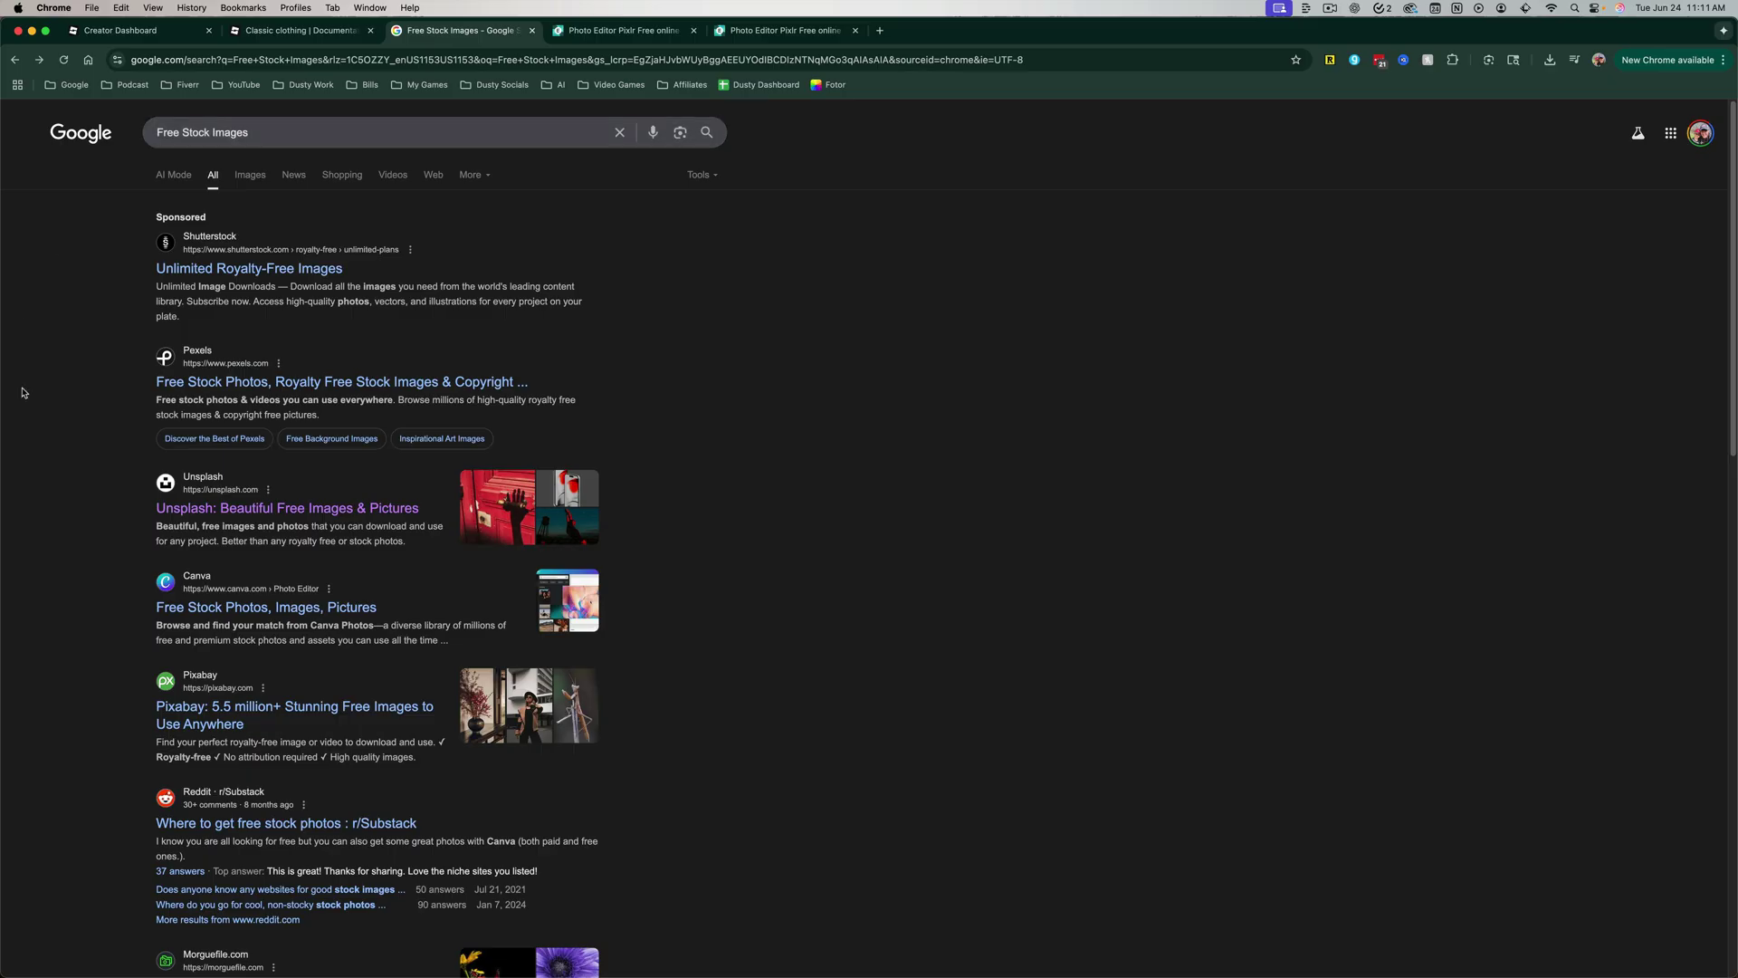
# Open Unsplash and search its photos for 'Pattern'
pyautogui.click(247, 512)
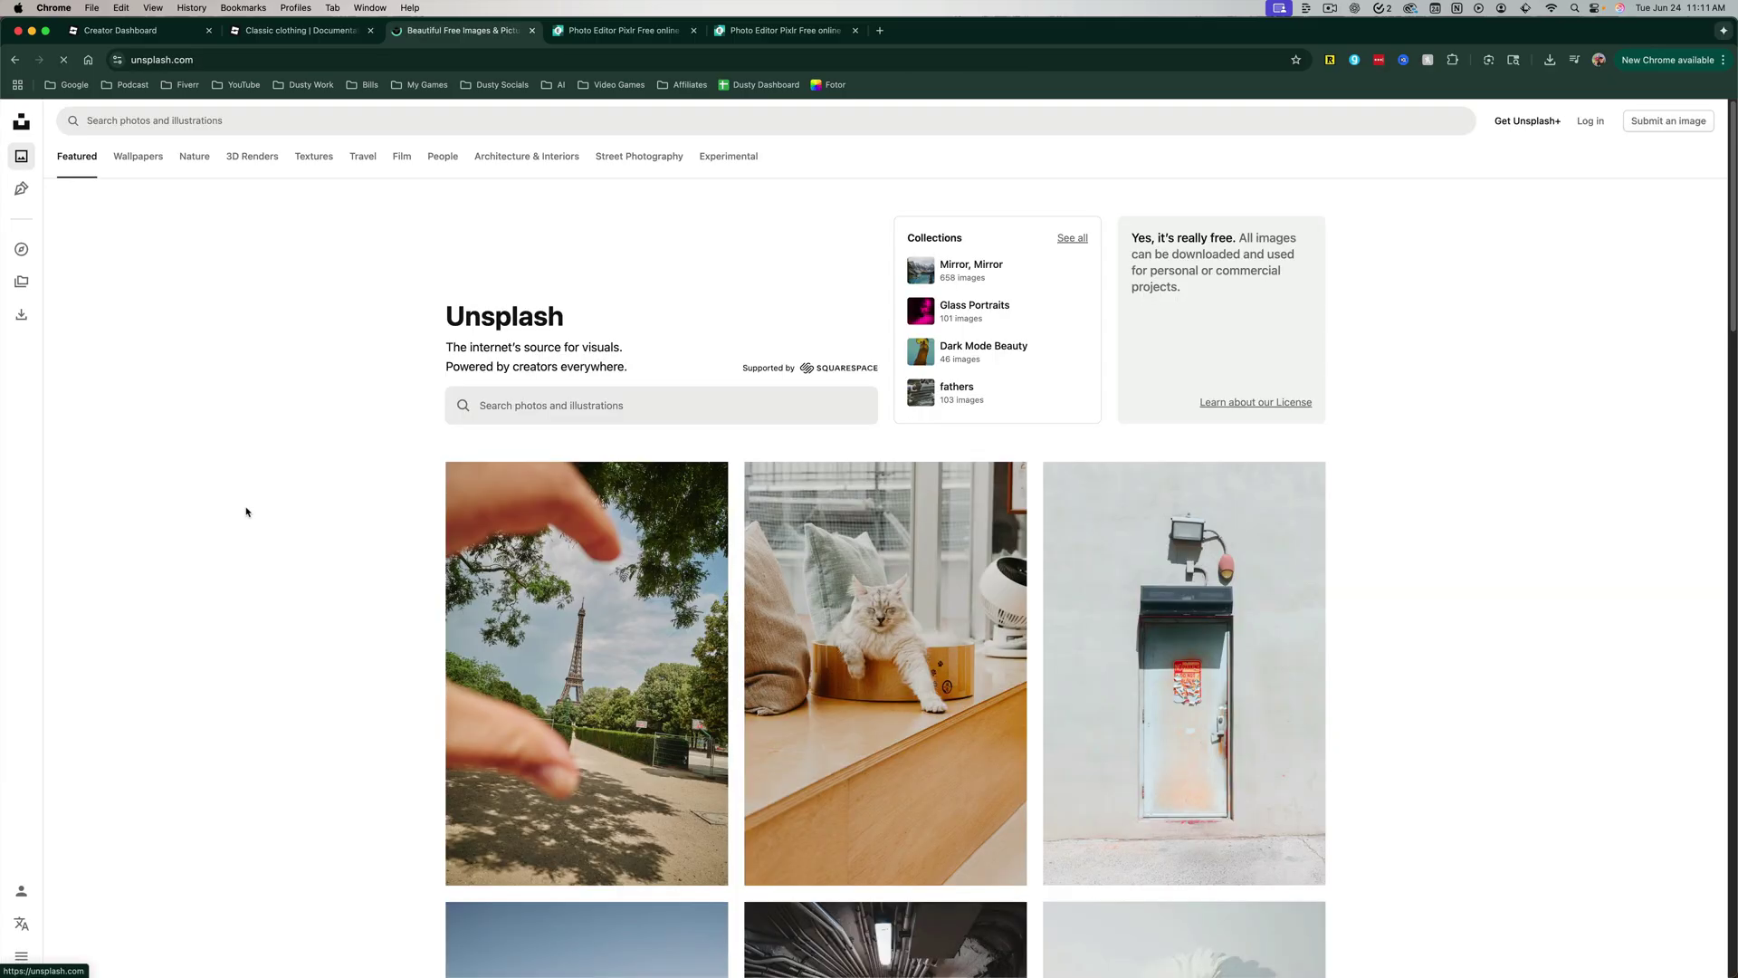
pyautogui.click(566, 408)
pyautogui.write('Pa')
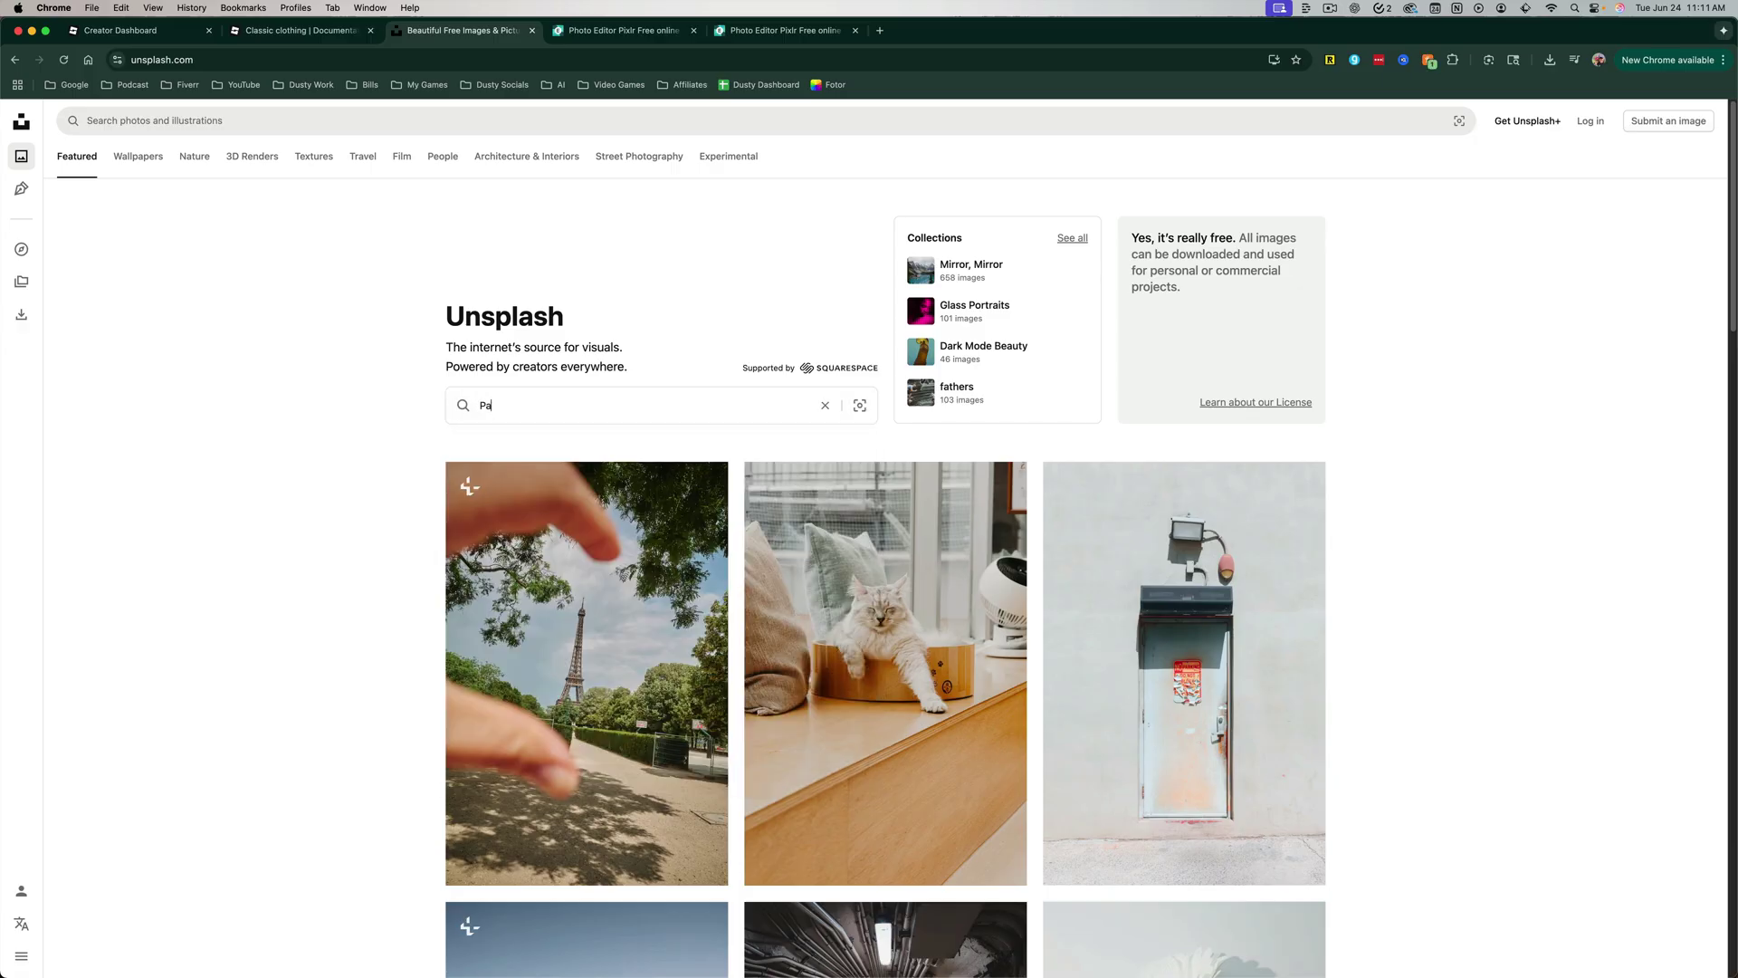
pyautogui.write('ttern')
pyautogui.press('Return')
# Download the colourful brick pattern photo and return to the Pixlr tab
pyautogui.scroll(-10, 628, 524)
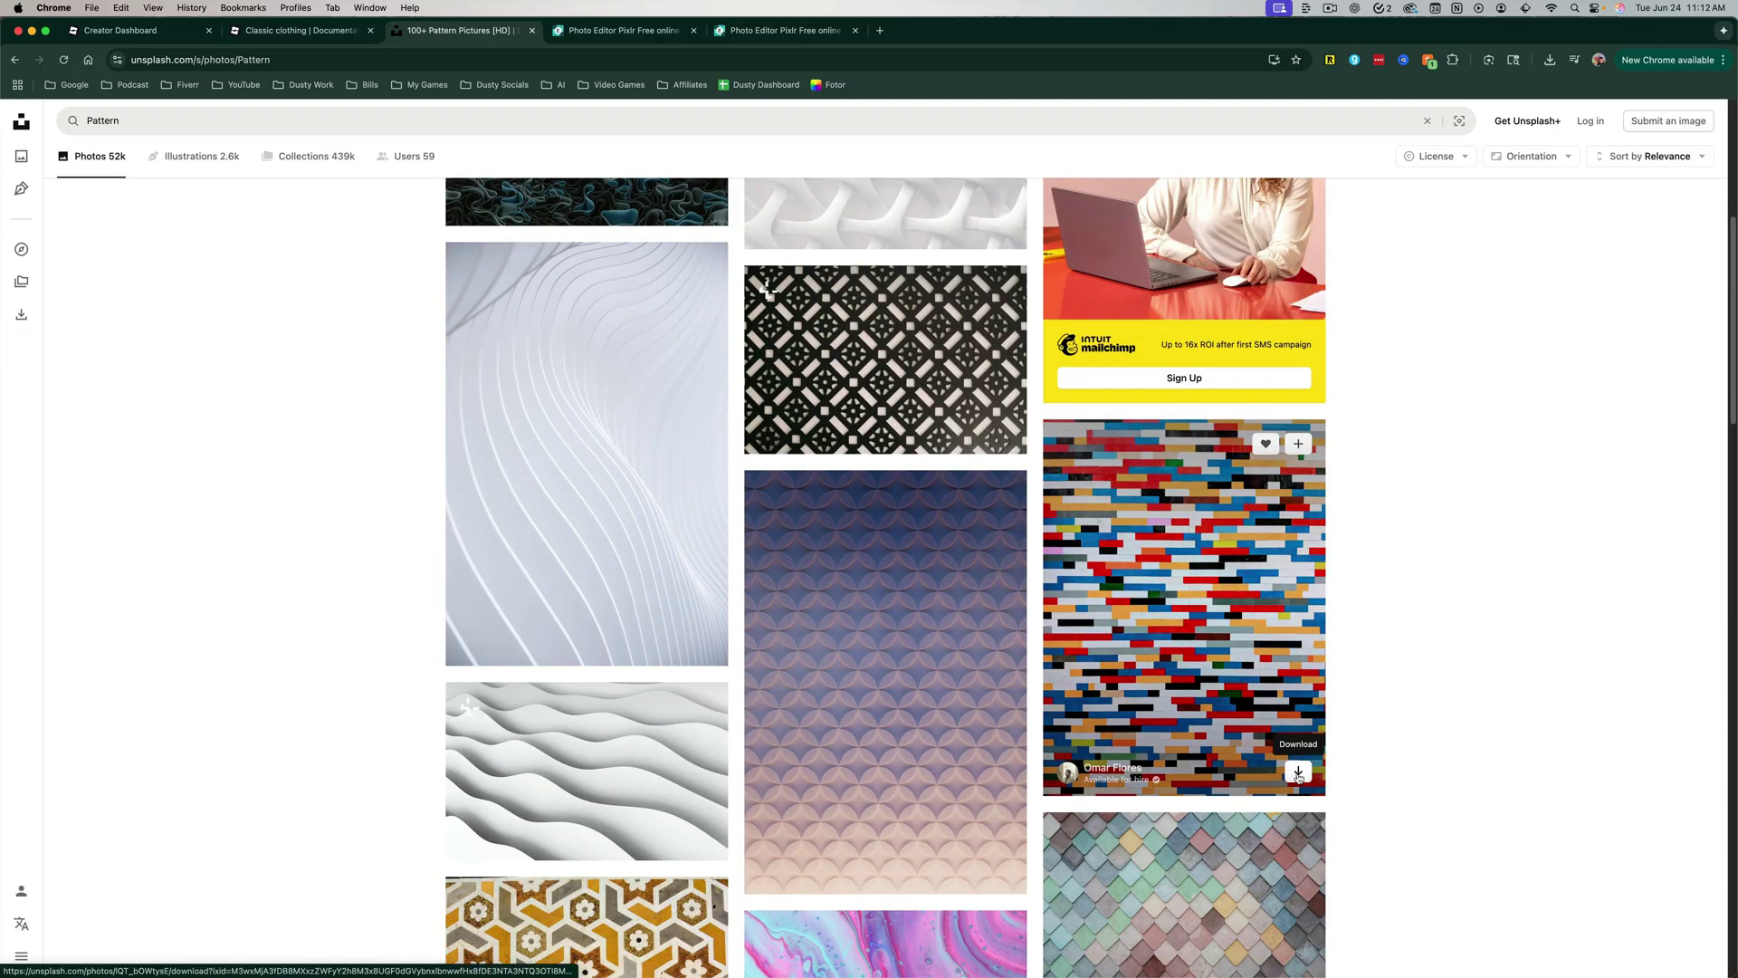
pyautogui.click(1297, 772)
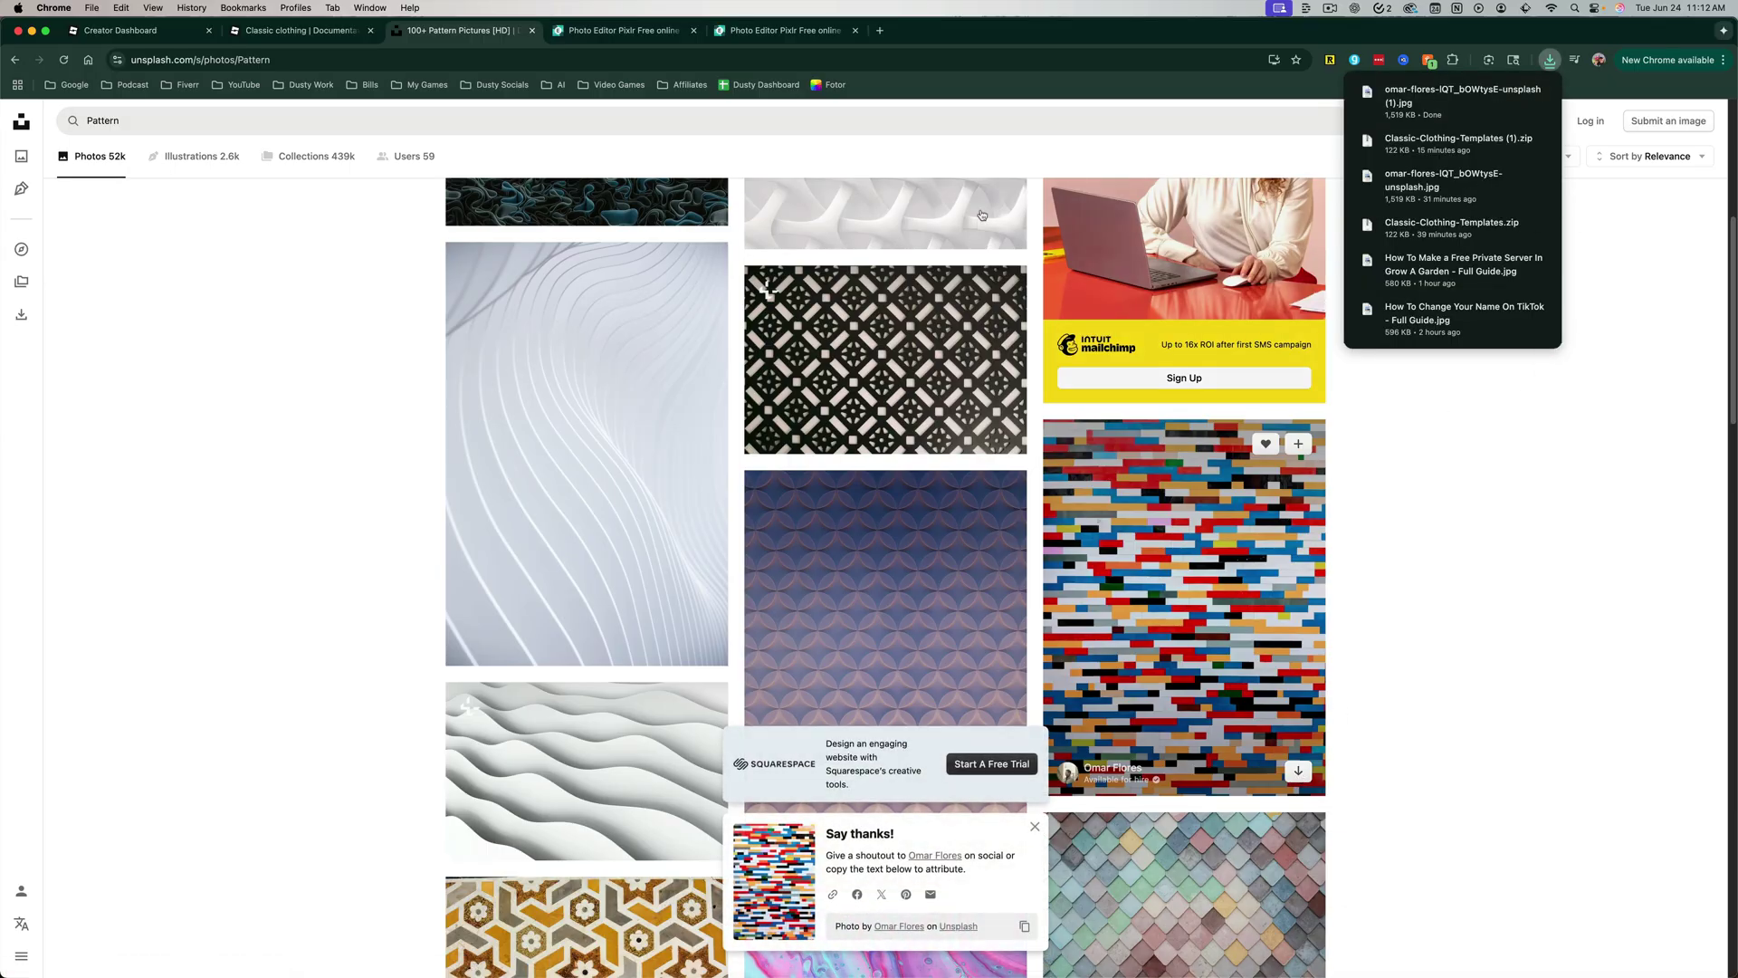
pyautogui.click(622, 32)
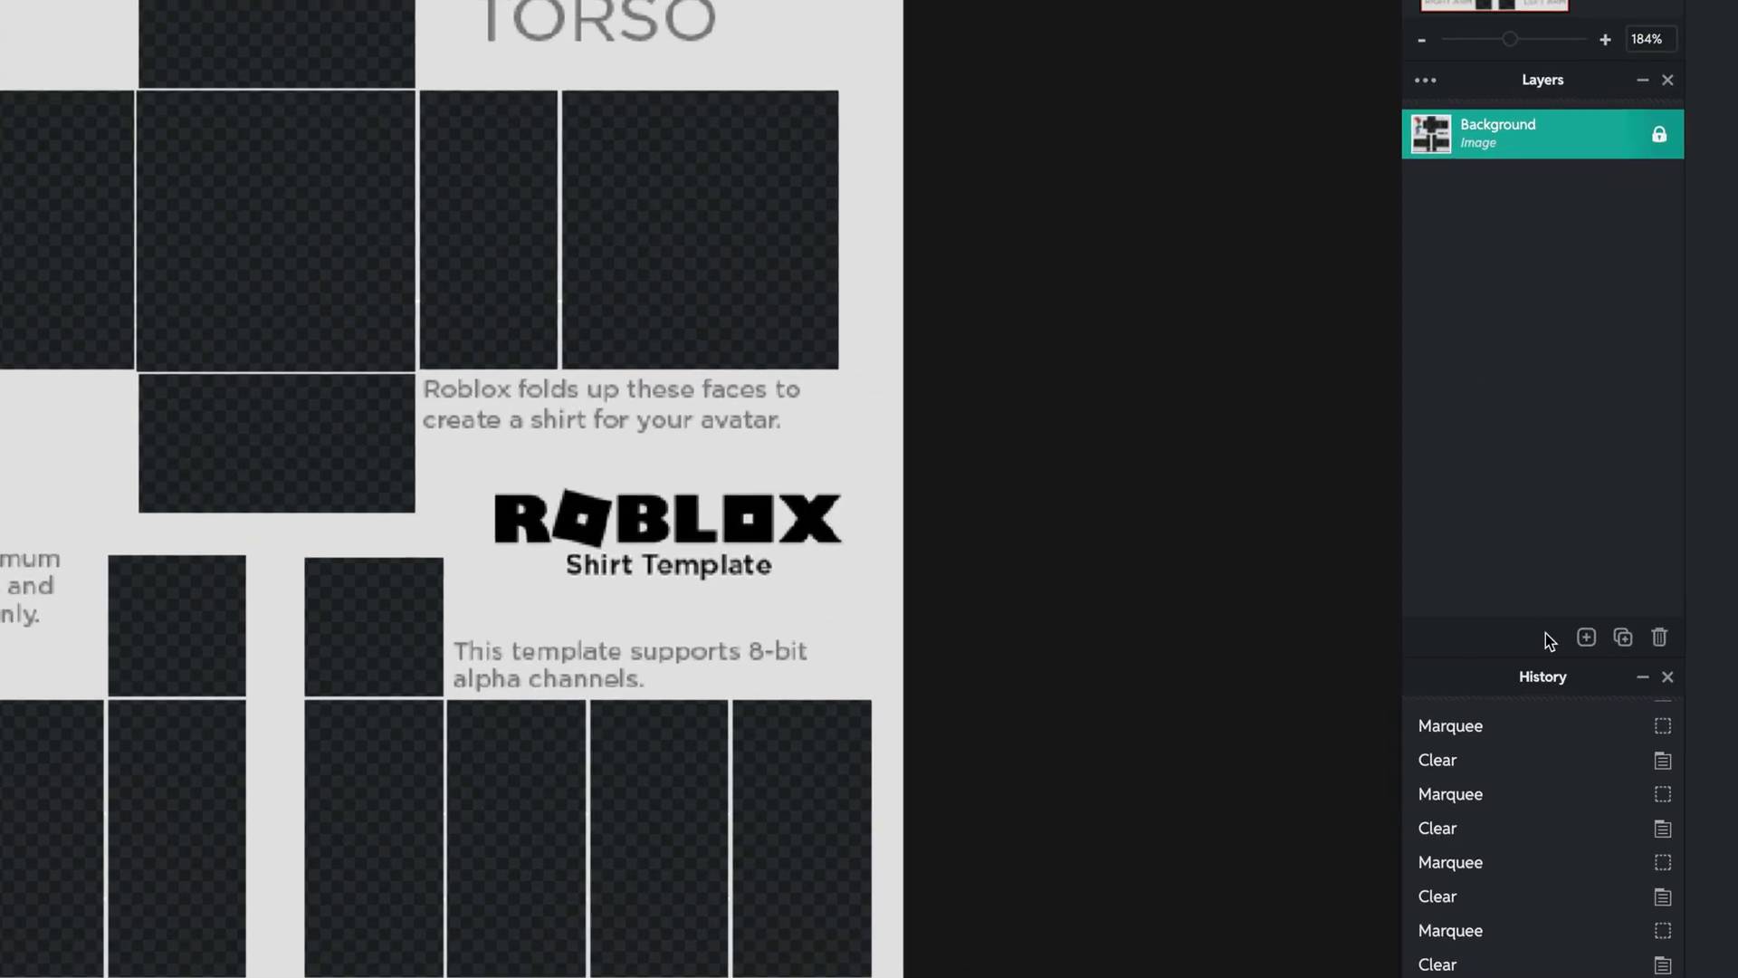
# Add the downloaded brick-pattern jpg from Downloads as an image layer, placed below Background
pyautogui.click(1440, 621)
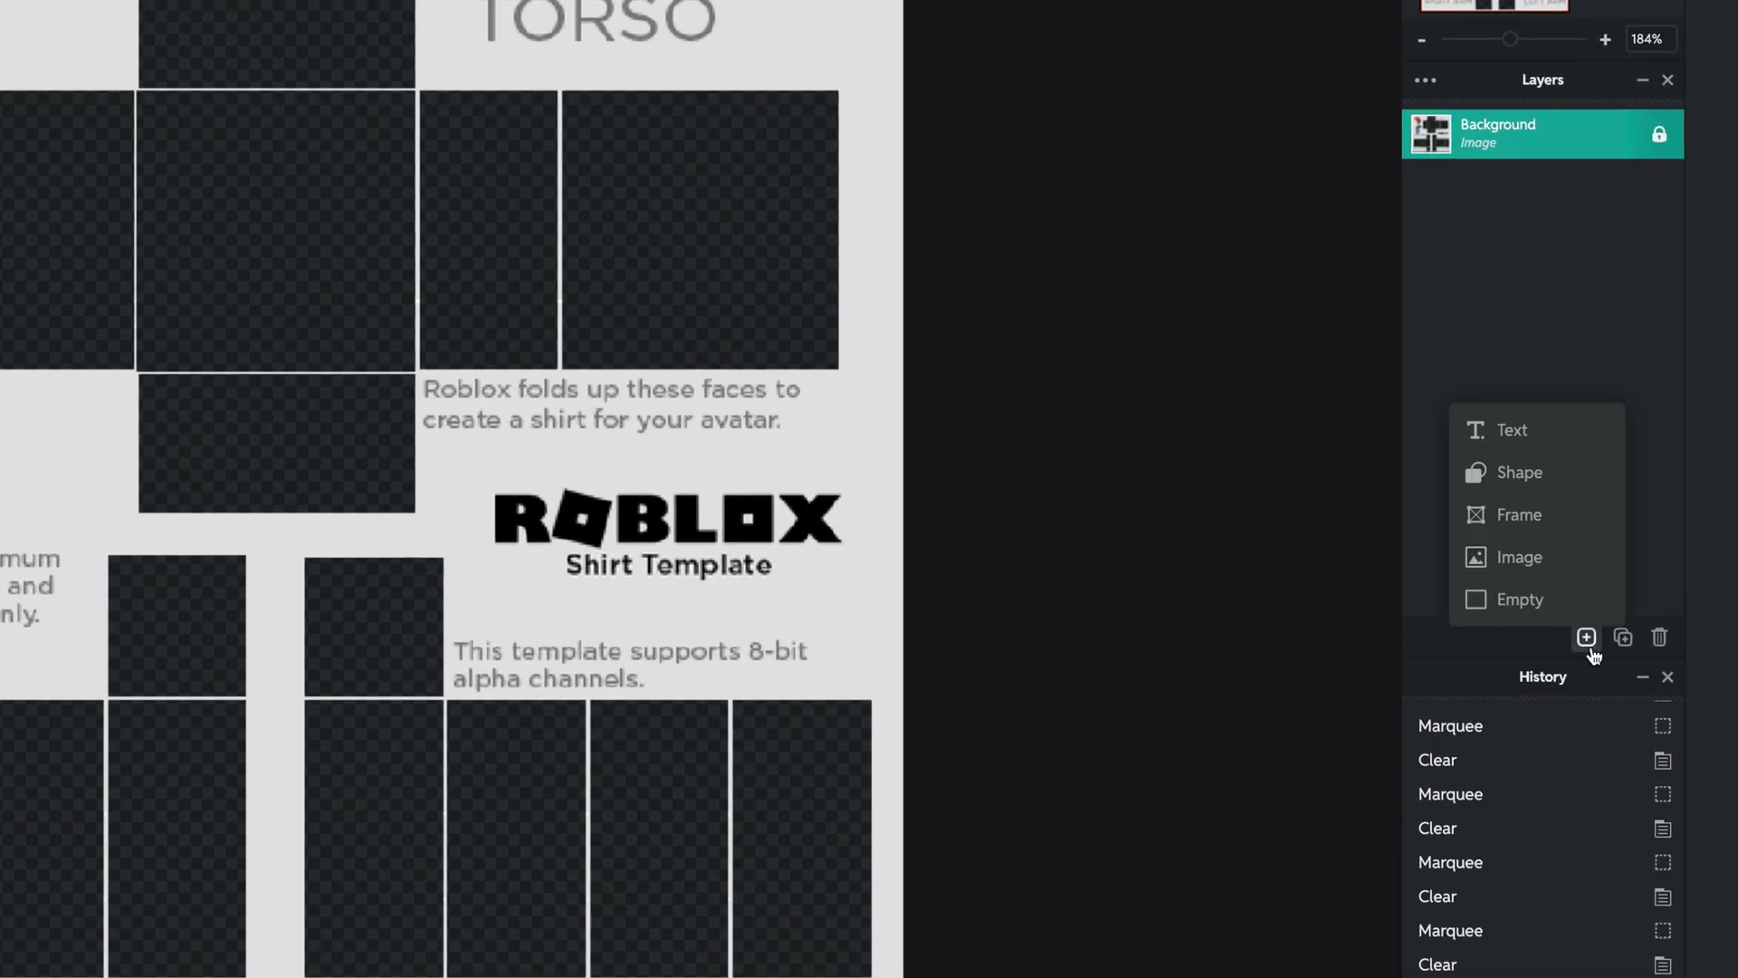
pyautogui.click(1553, 571)
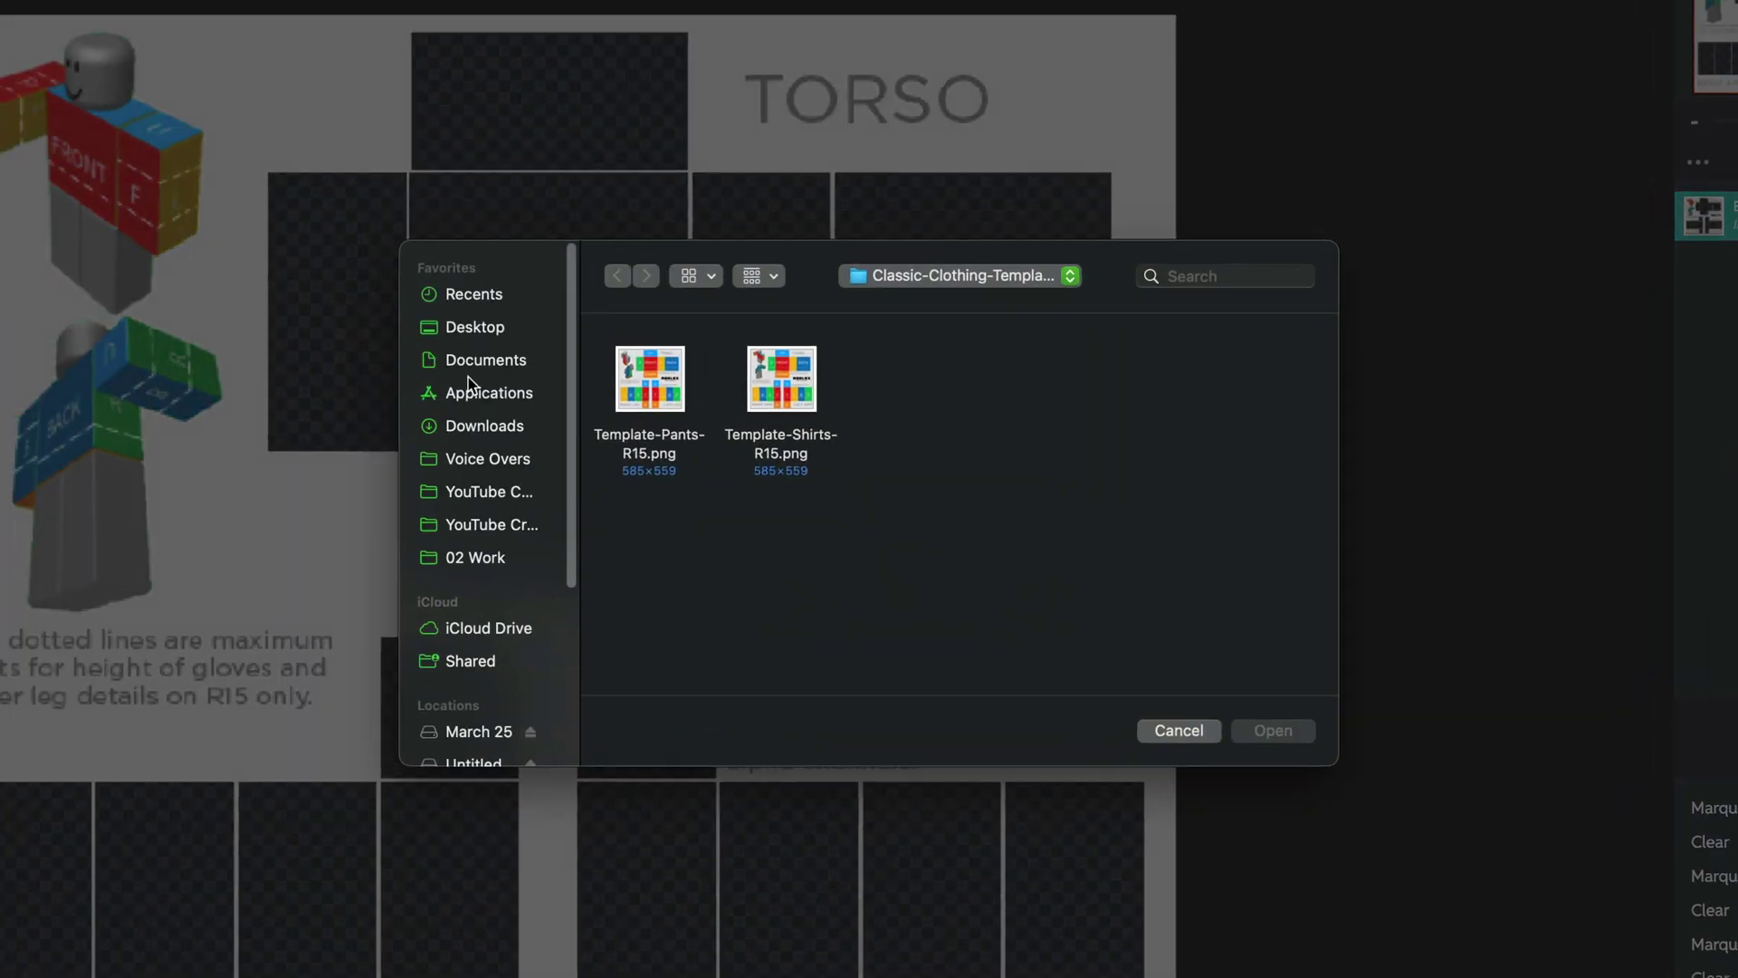
pyautogui.click(484, 425)
pyautogui.doubleClick(656, 379)
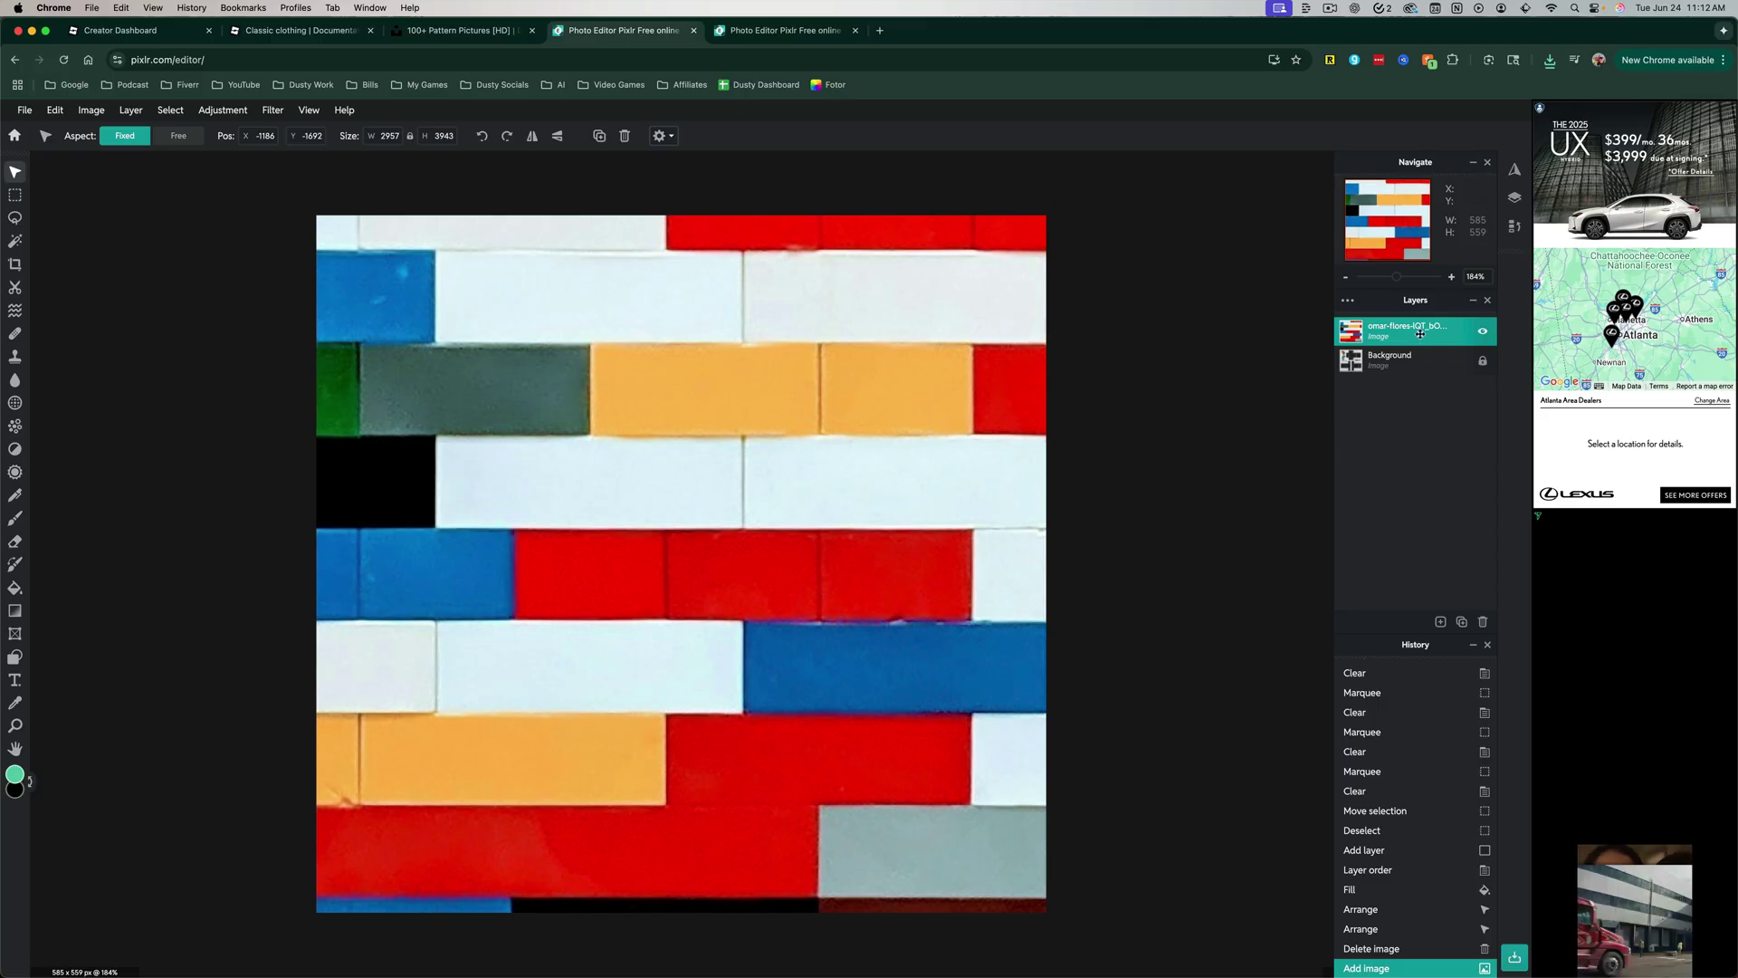
pyautogui.moveTo(1420, 333); pyautogui.dragTo(1412, 372)
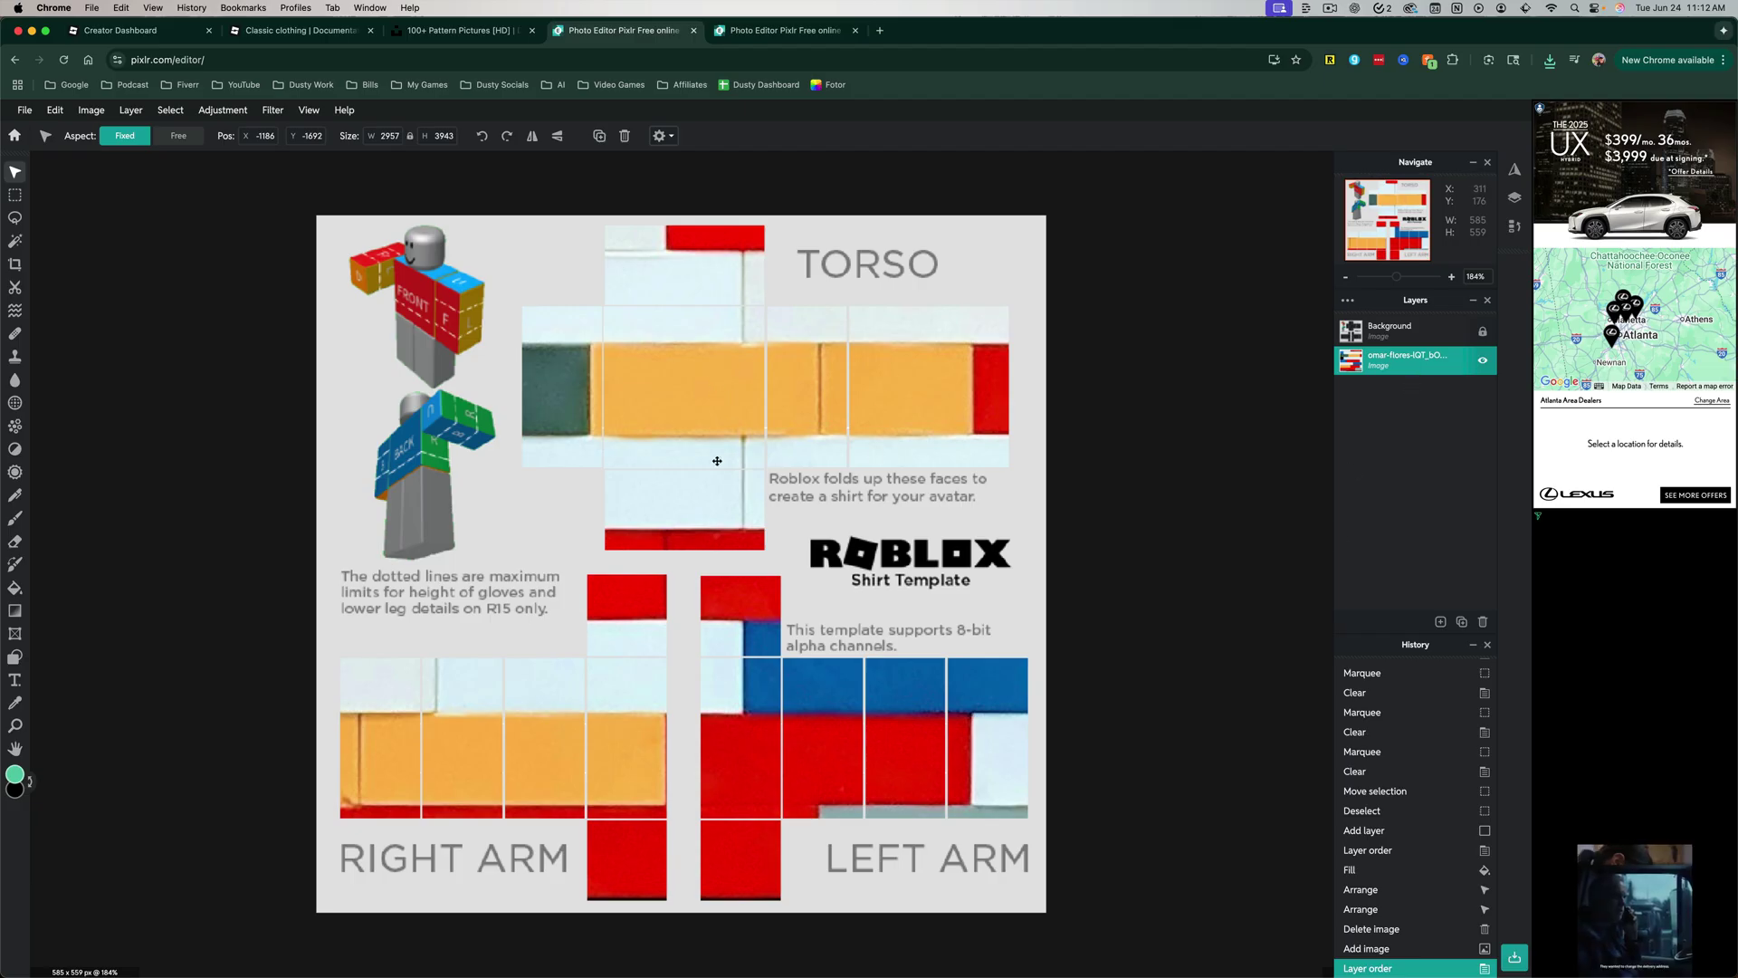
# Scale the brick-pattern layer down to the template's 585 width
pyautogui.scroll(-10, 717, 461)
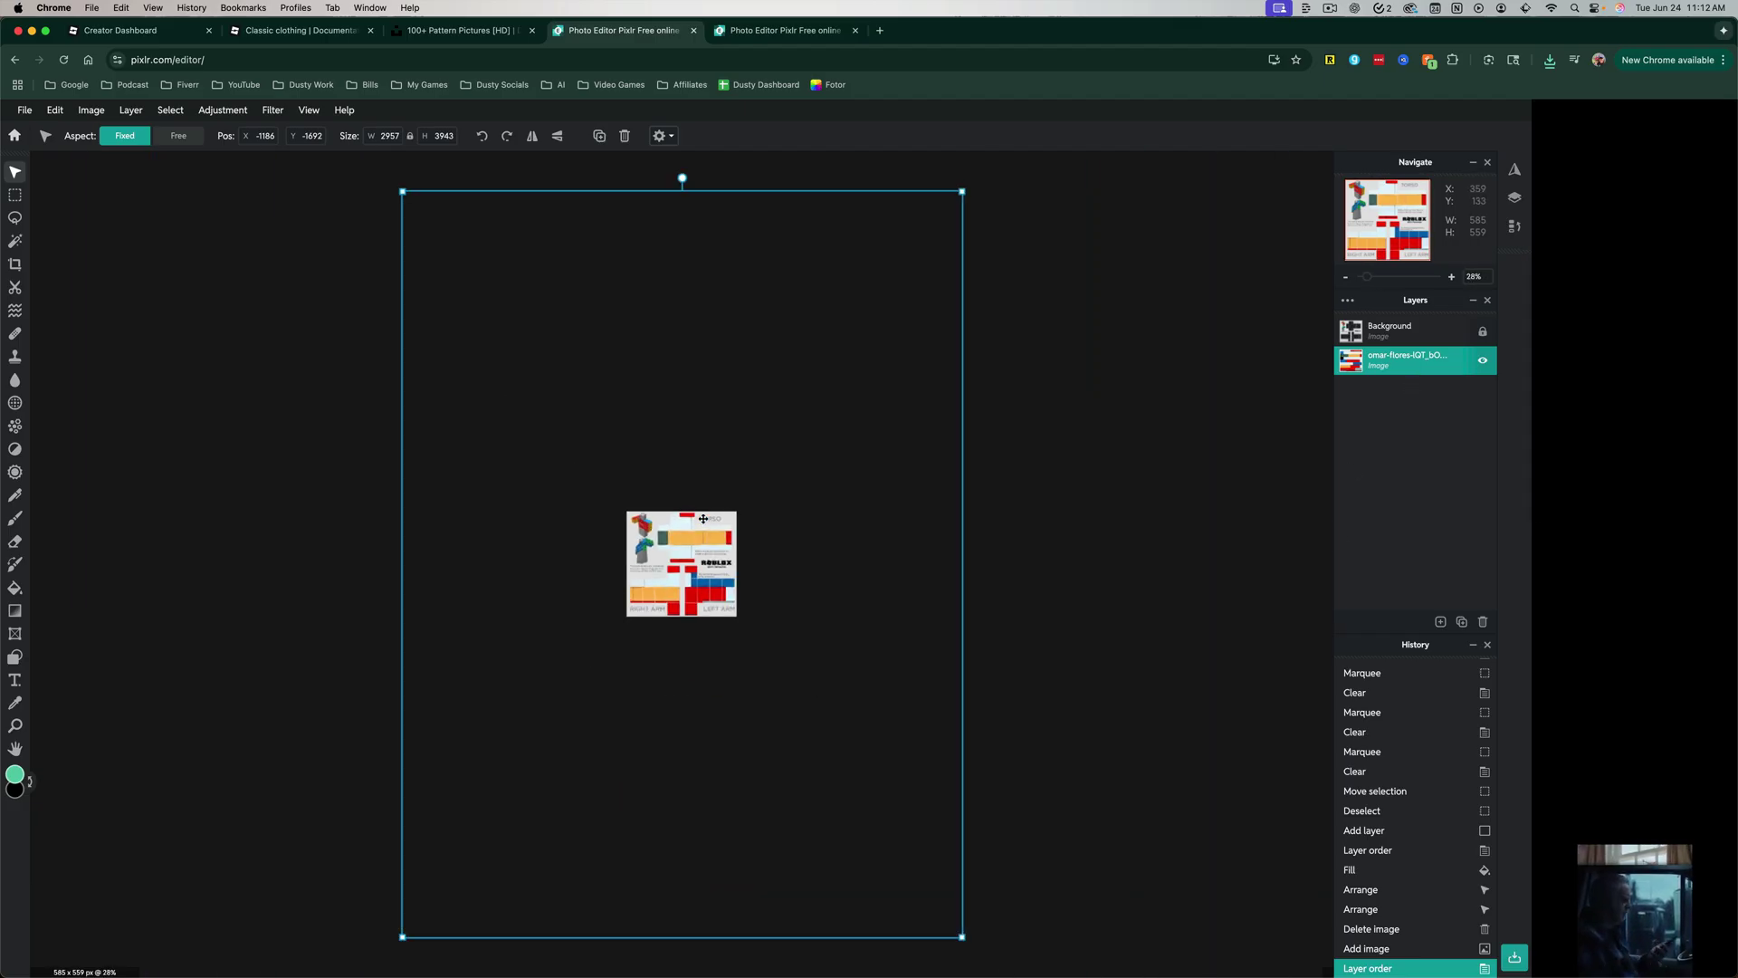
pyautogui.moveTo(404, 193); pyautogui.dragTo(627, 490)
pyautogui.moveTo(963, 938); pyautogui.dragTo(741, 625)
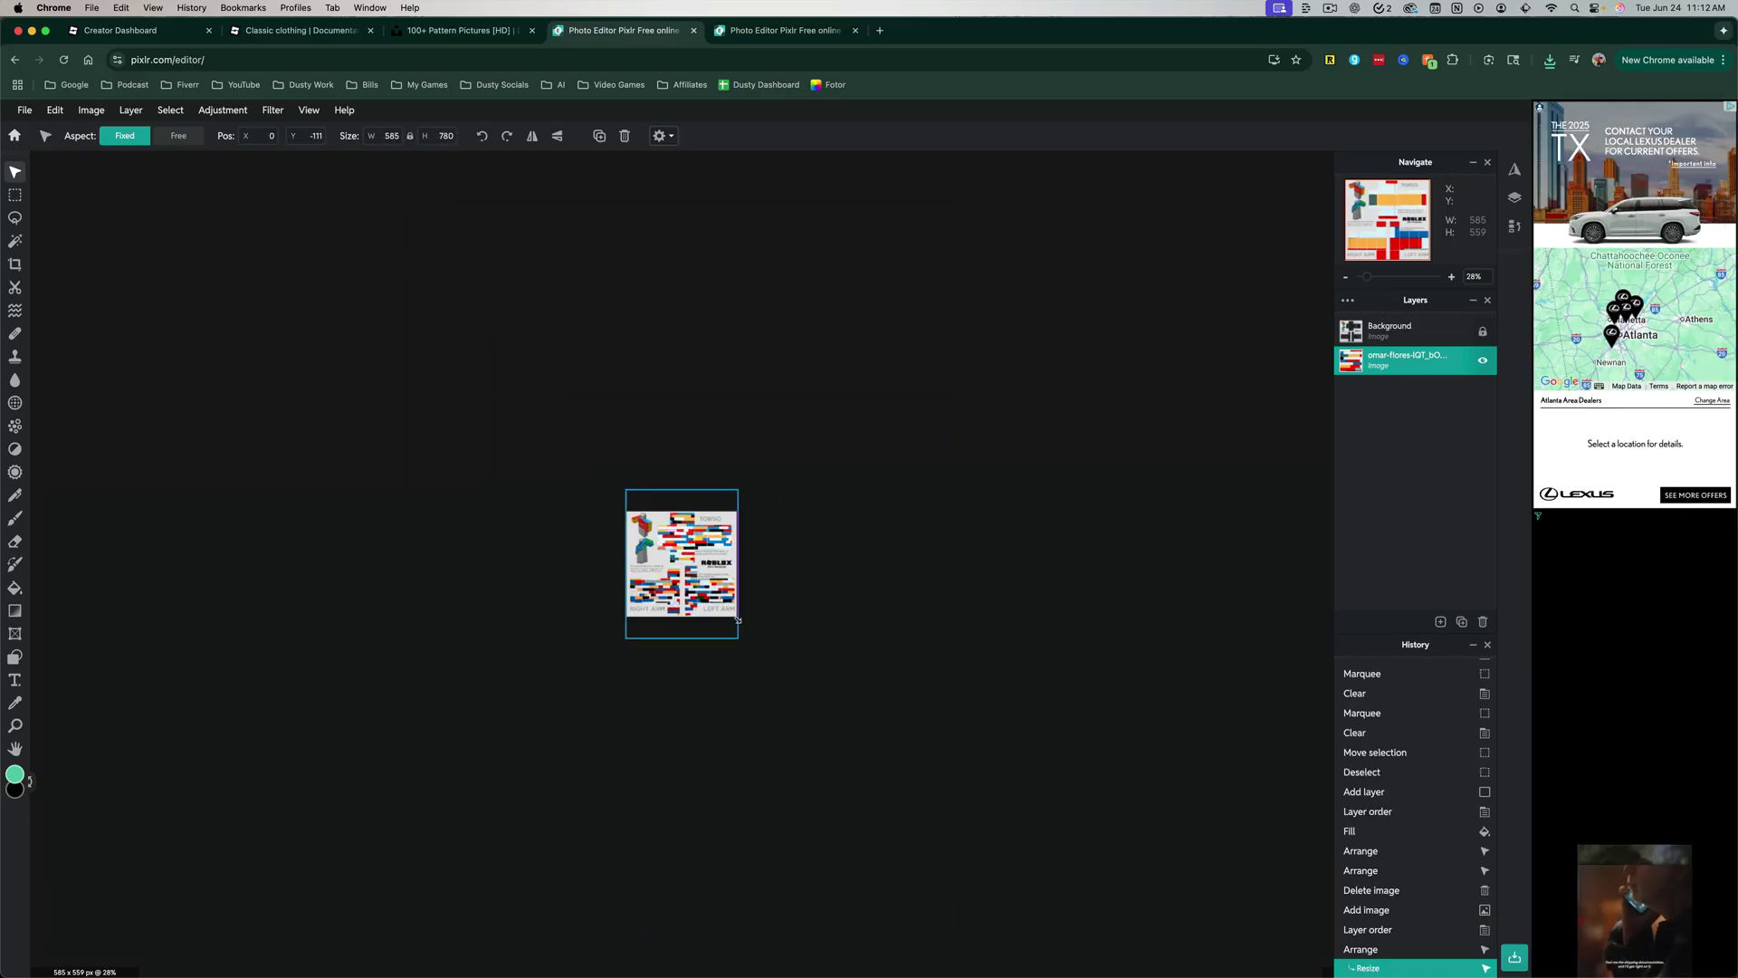
pyautogui.scroll(8, 737, 621)
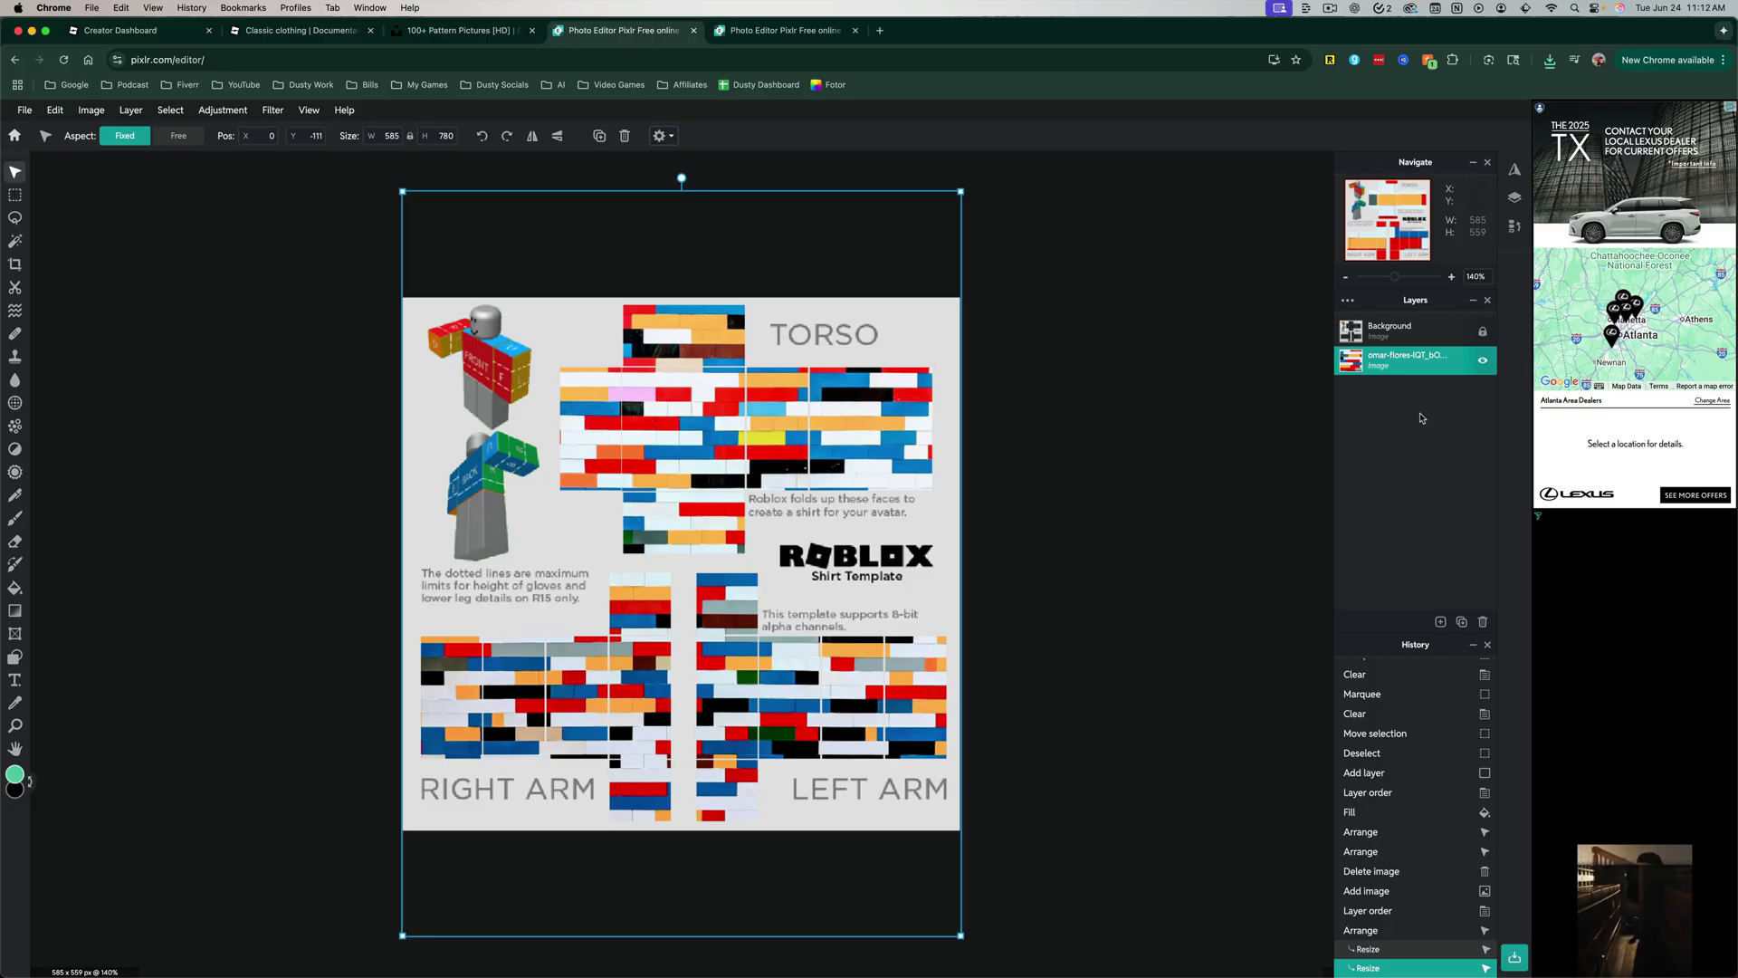
# Set the pattern layer's opacity to 91 and shift it up behind the torso and arms
pyautogui.doubleClick(1419, 363)
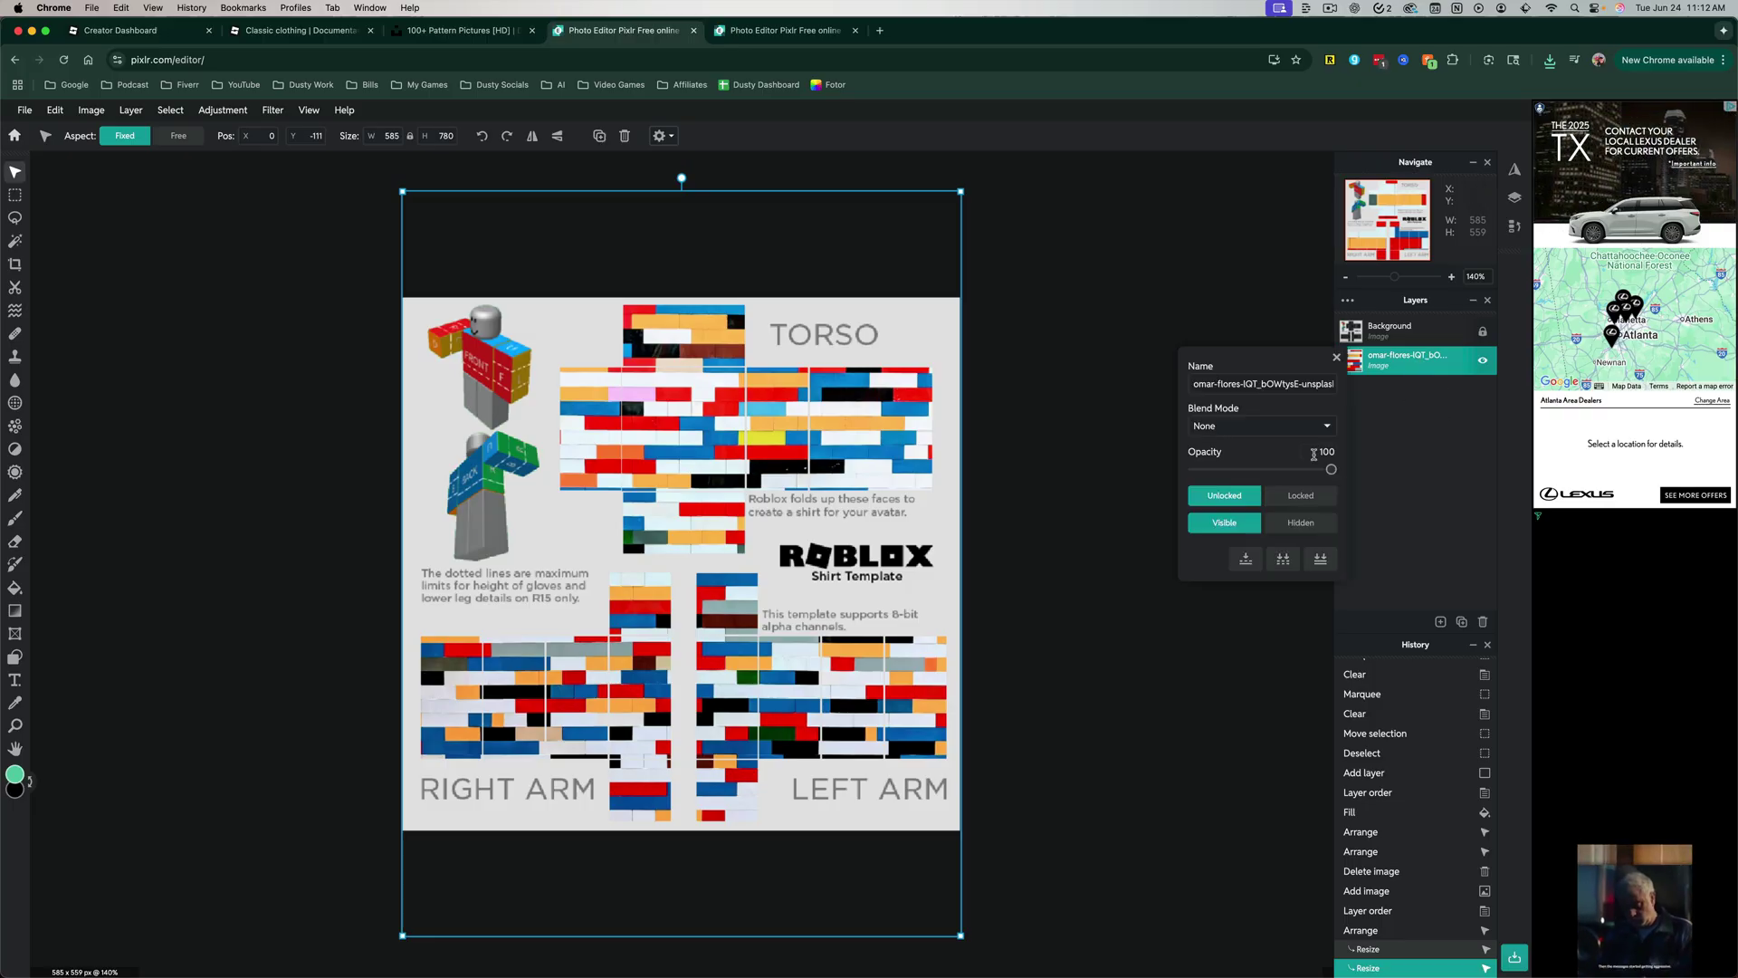
pyautogui.moveTo(1329, 472)
pyautogui.mouseDown()
pyautogui.moveTo(1278, 471)
pyautogui.moveTo(1323, 472)
pyautogui.mouseUp()
pyautogui.click(1236, 315)
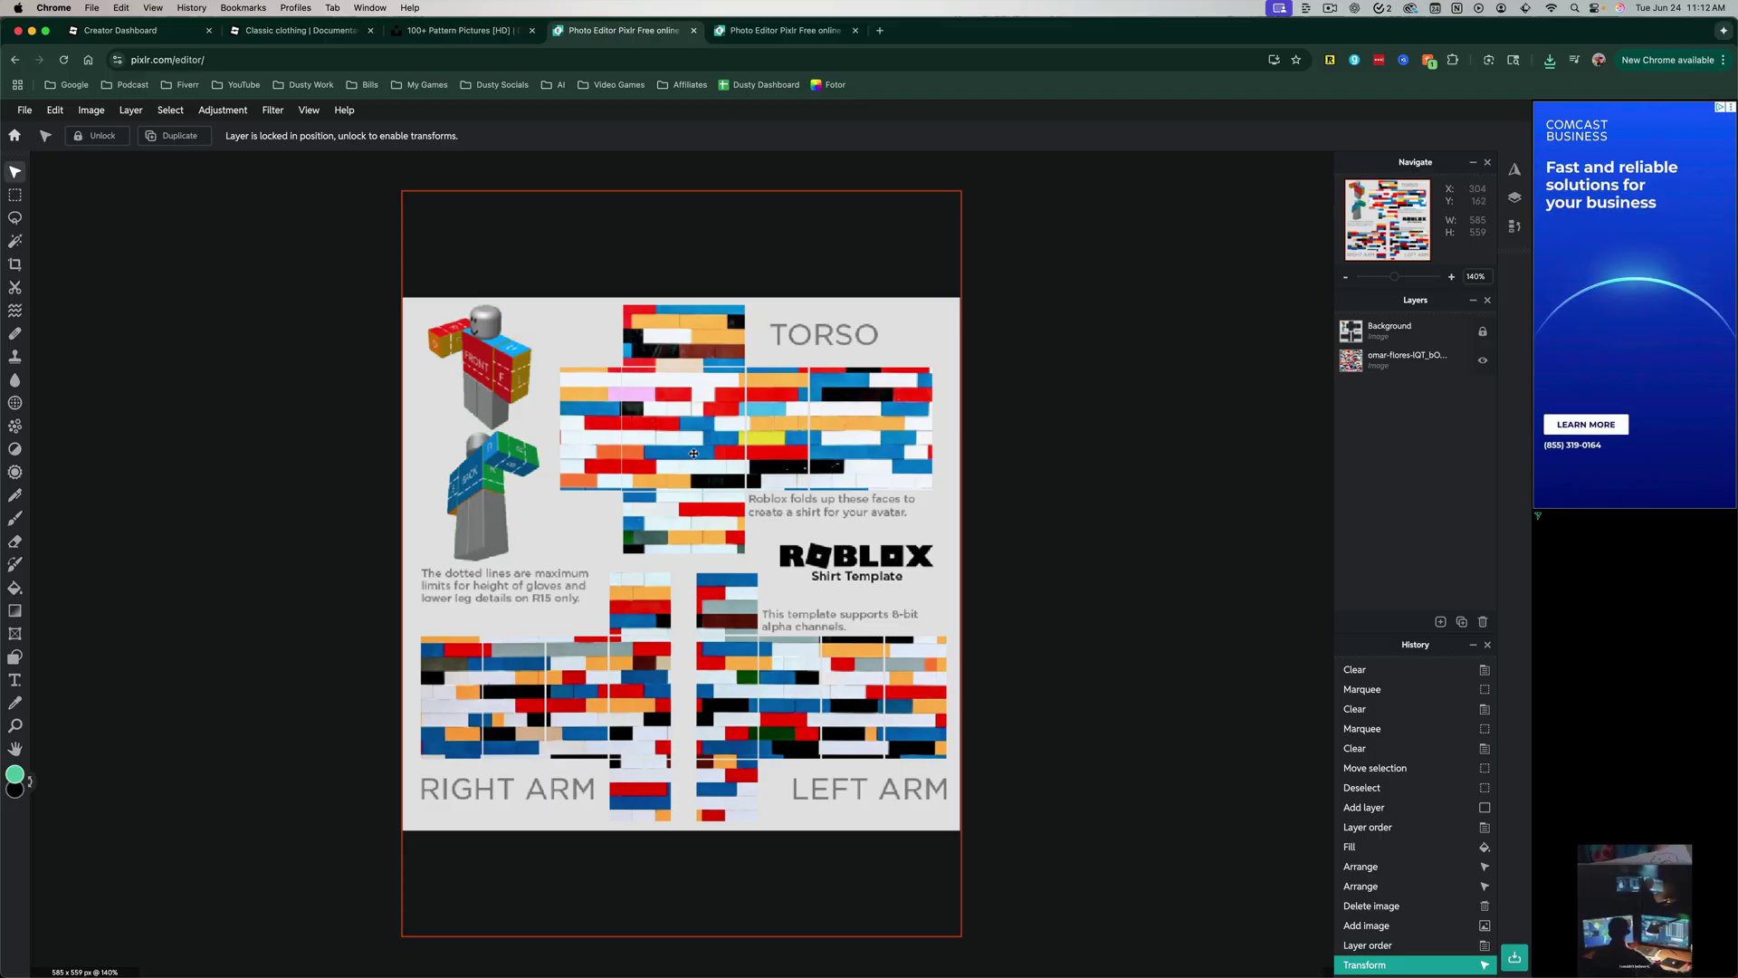
pyautogui.moveTo(697, 475); pyautogui.dragTo(695, 253)
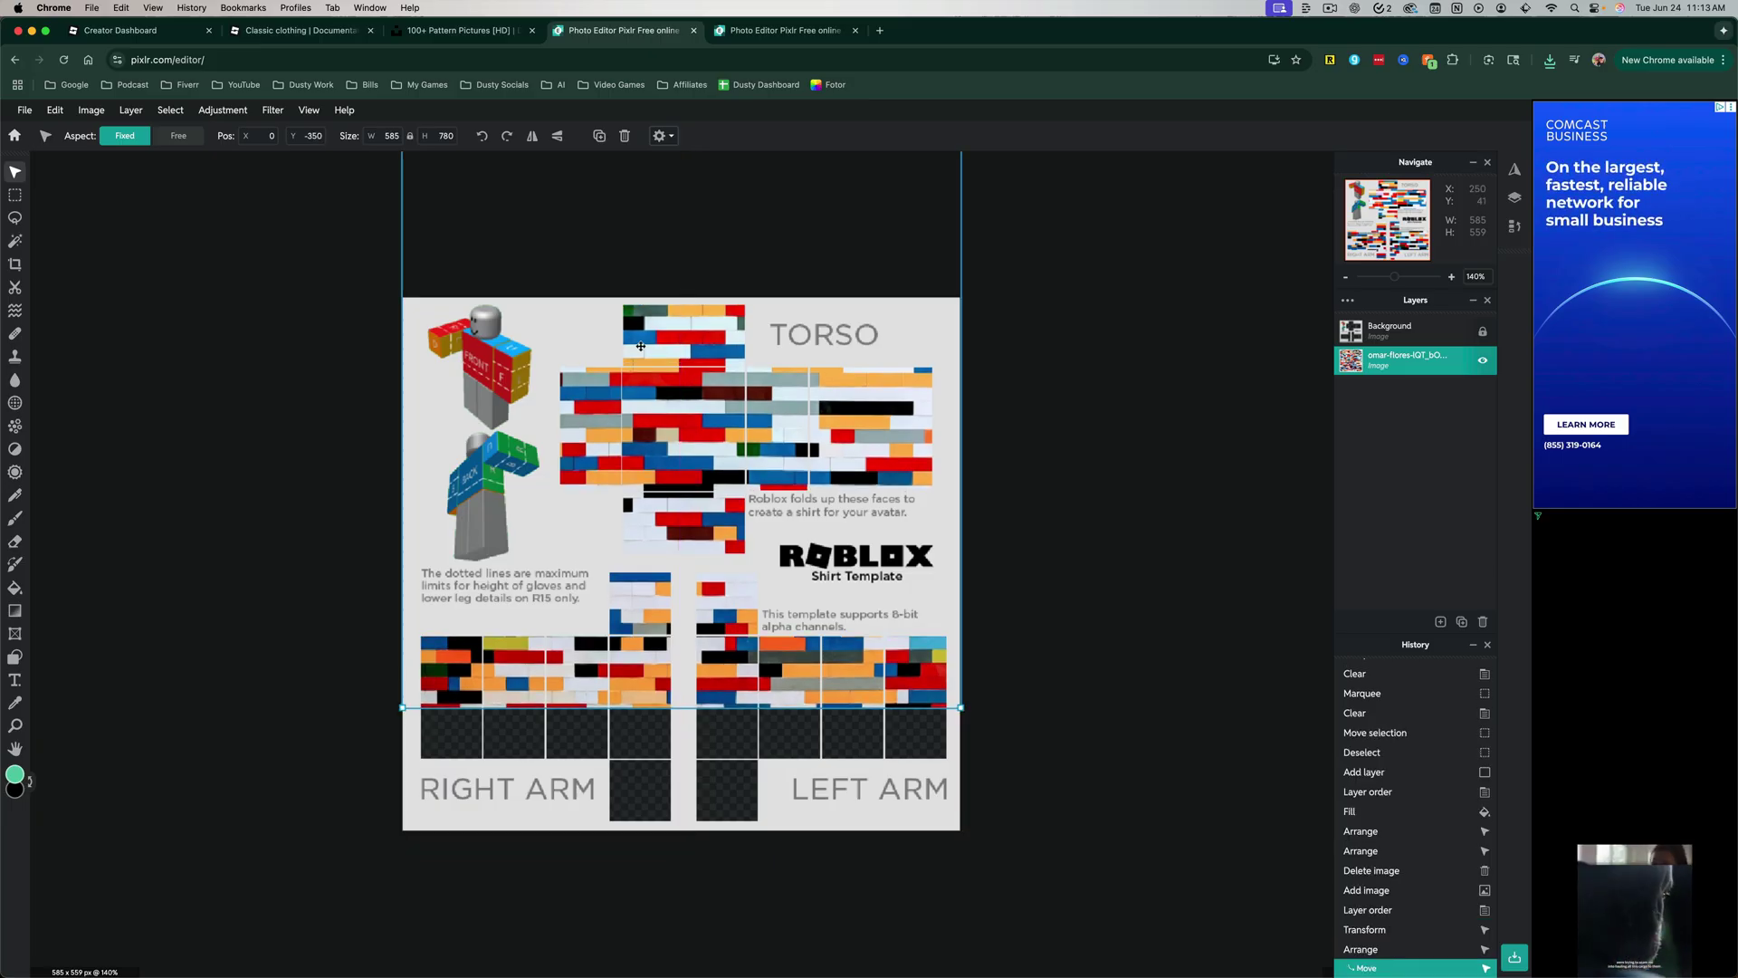
pyautogui.click(1132, 565)
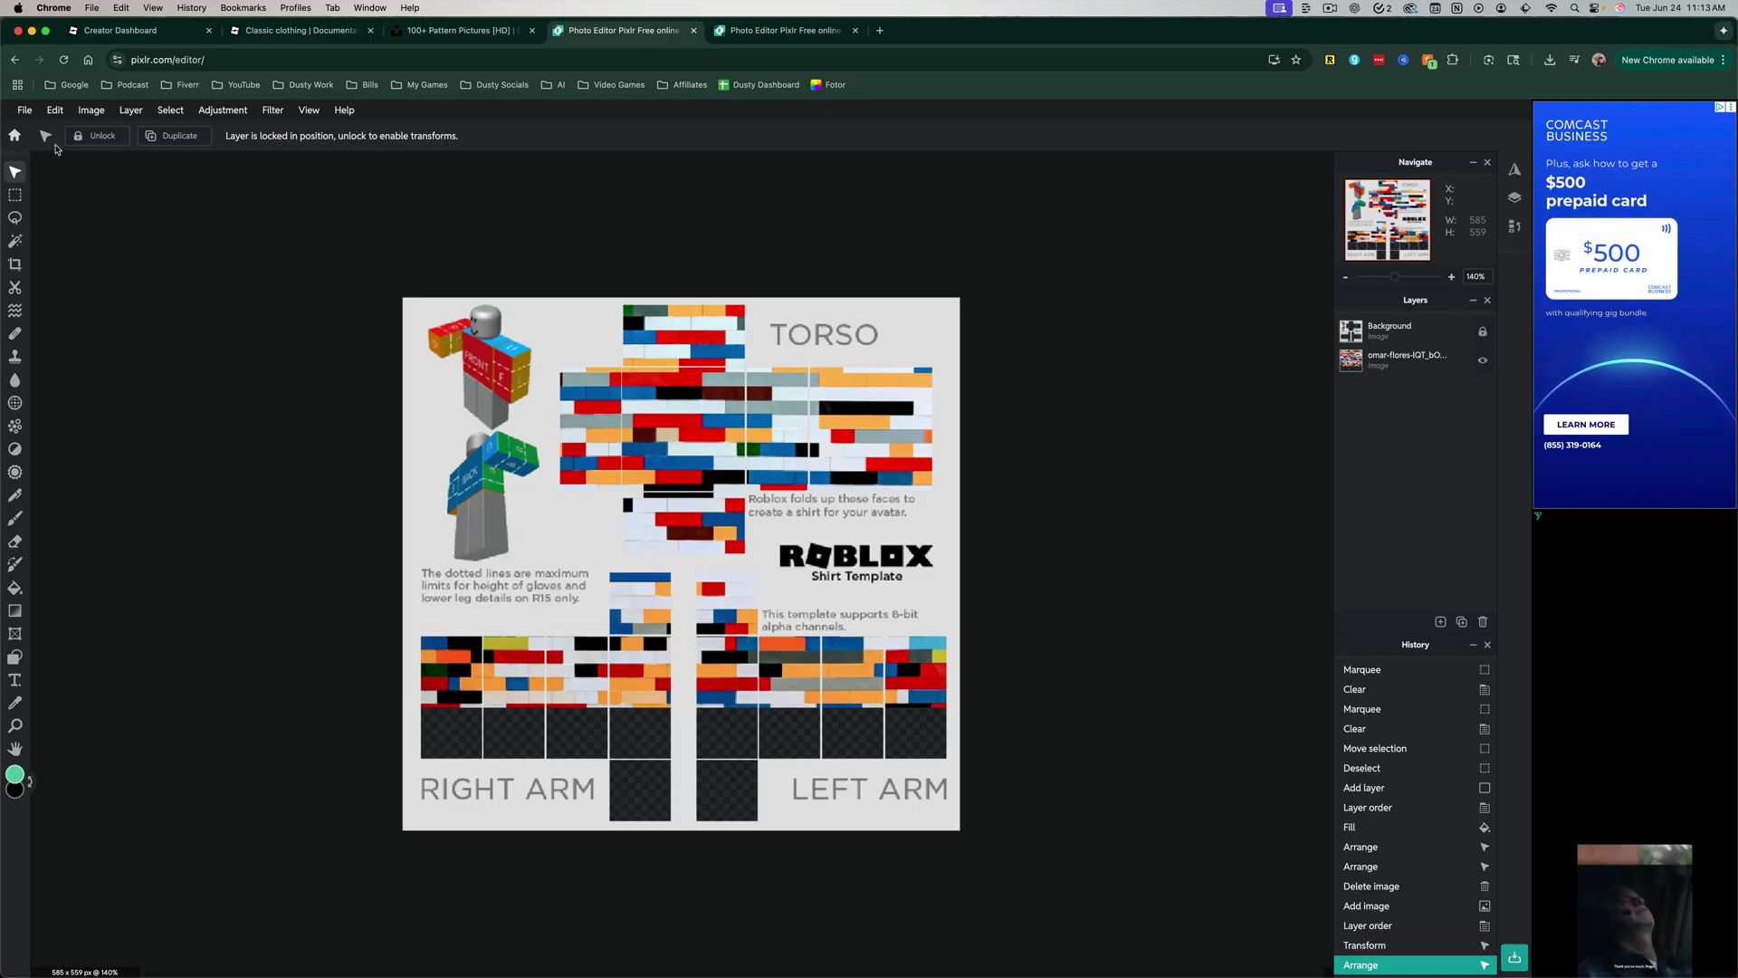
pyautogui.click(35, 115)
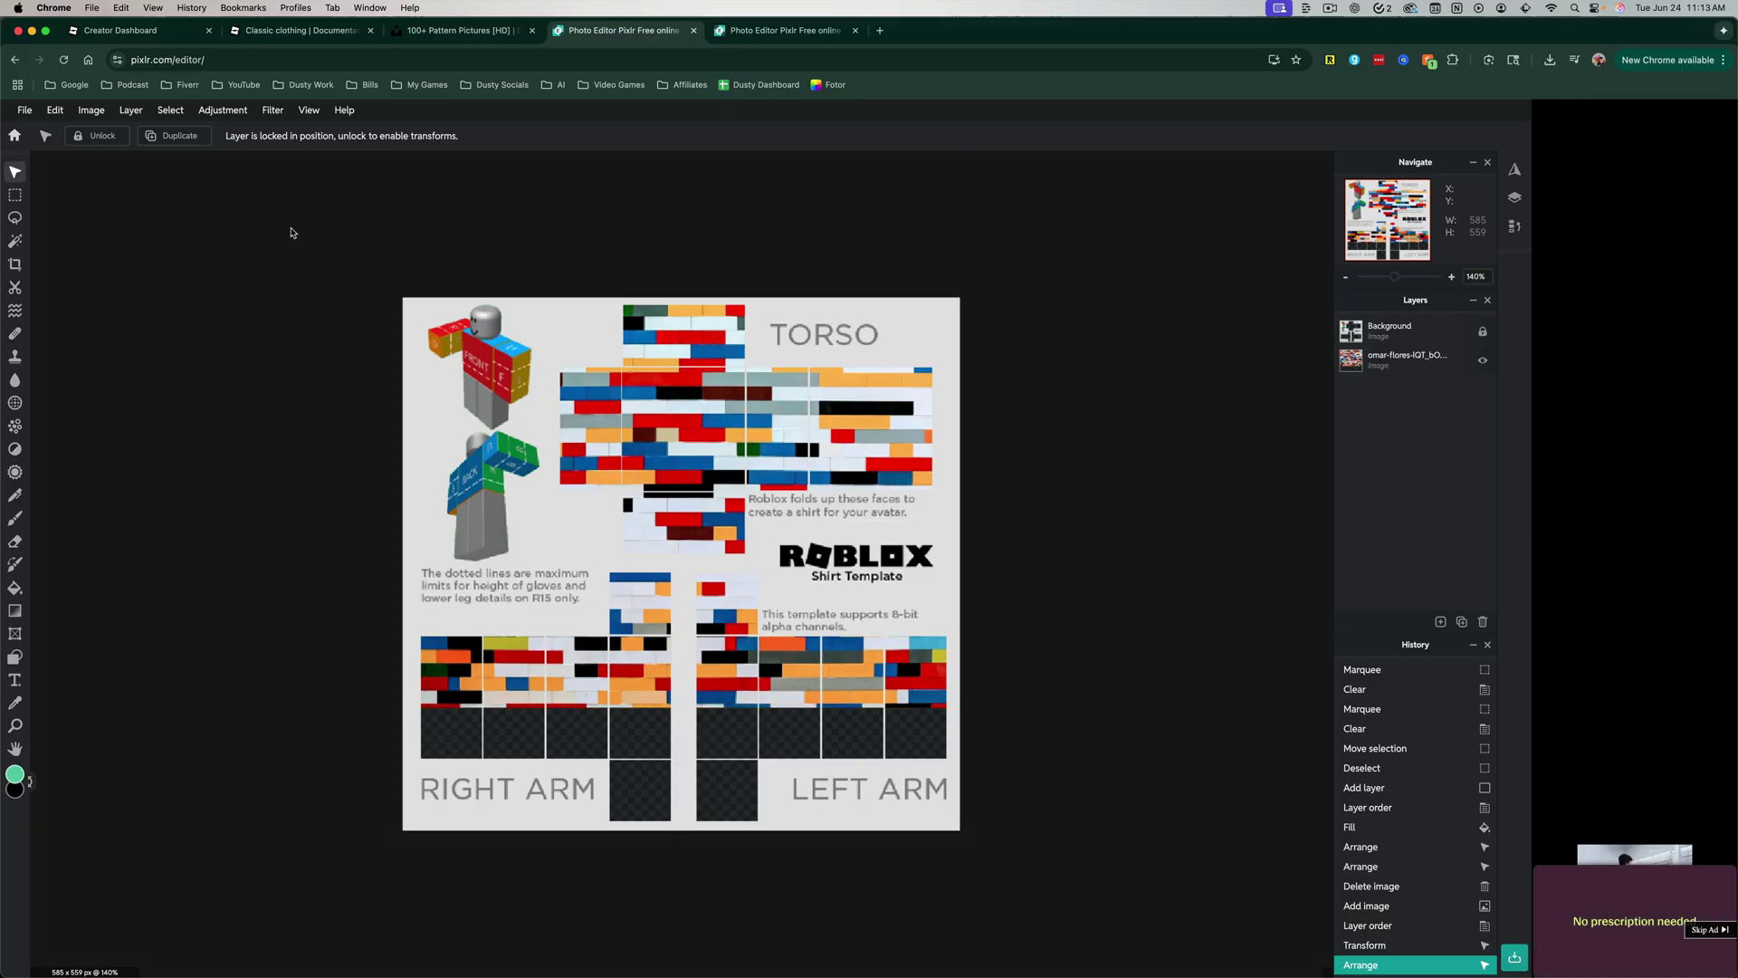
# Save the patterned template as 'Shirt Design.png' in Downloads and dismiss the Success popup
pyautogui.click(24, 109)
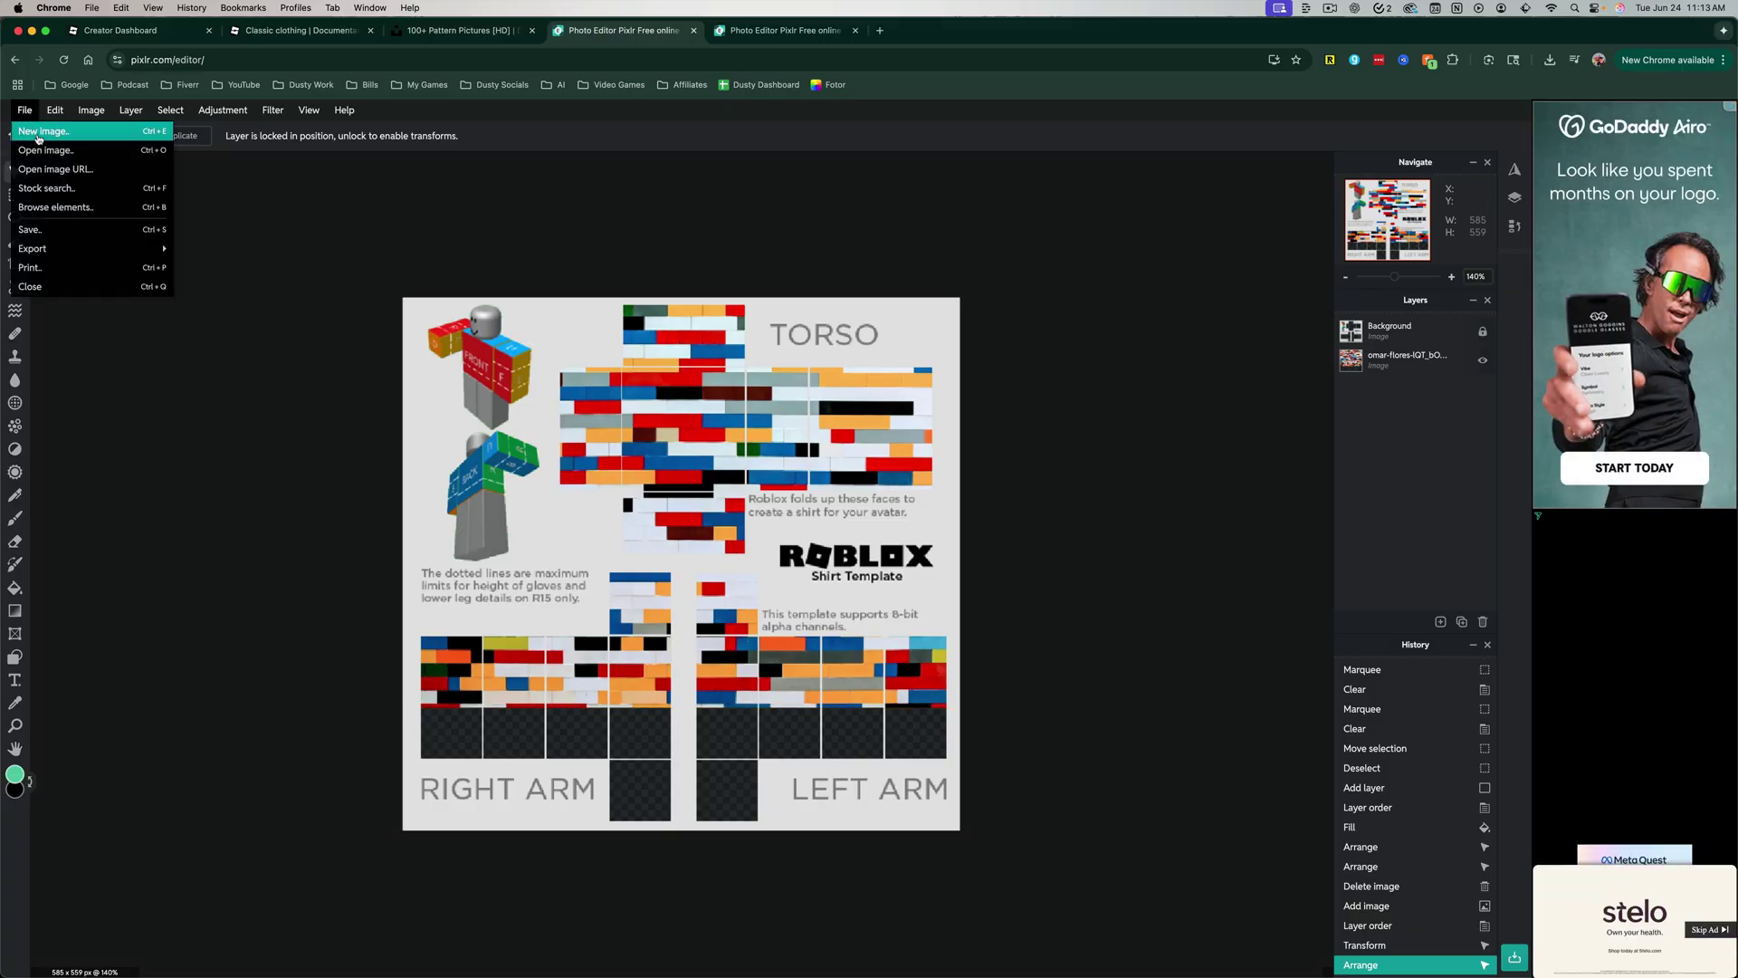
pyautogui.click(46, 230)
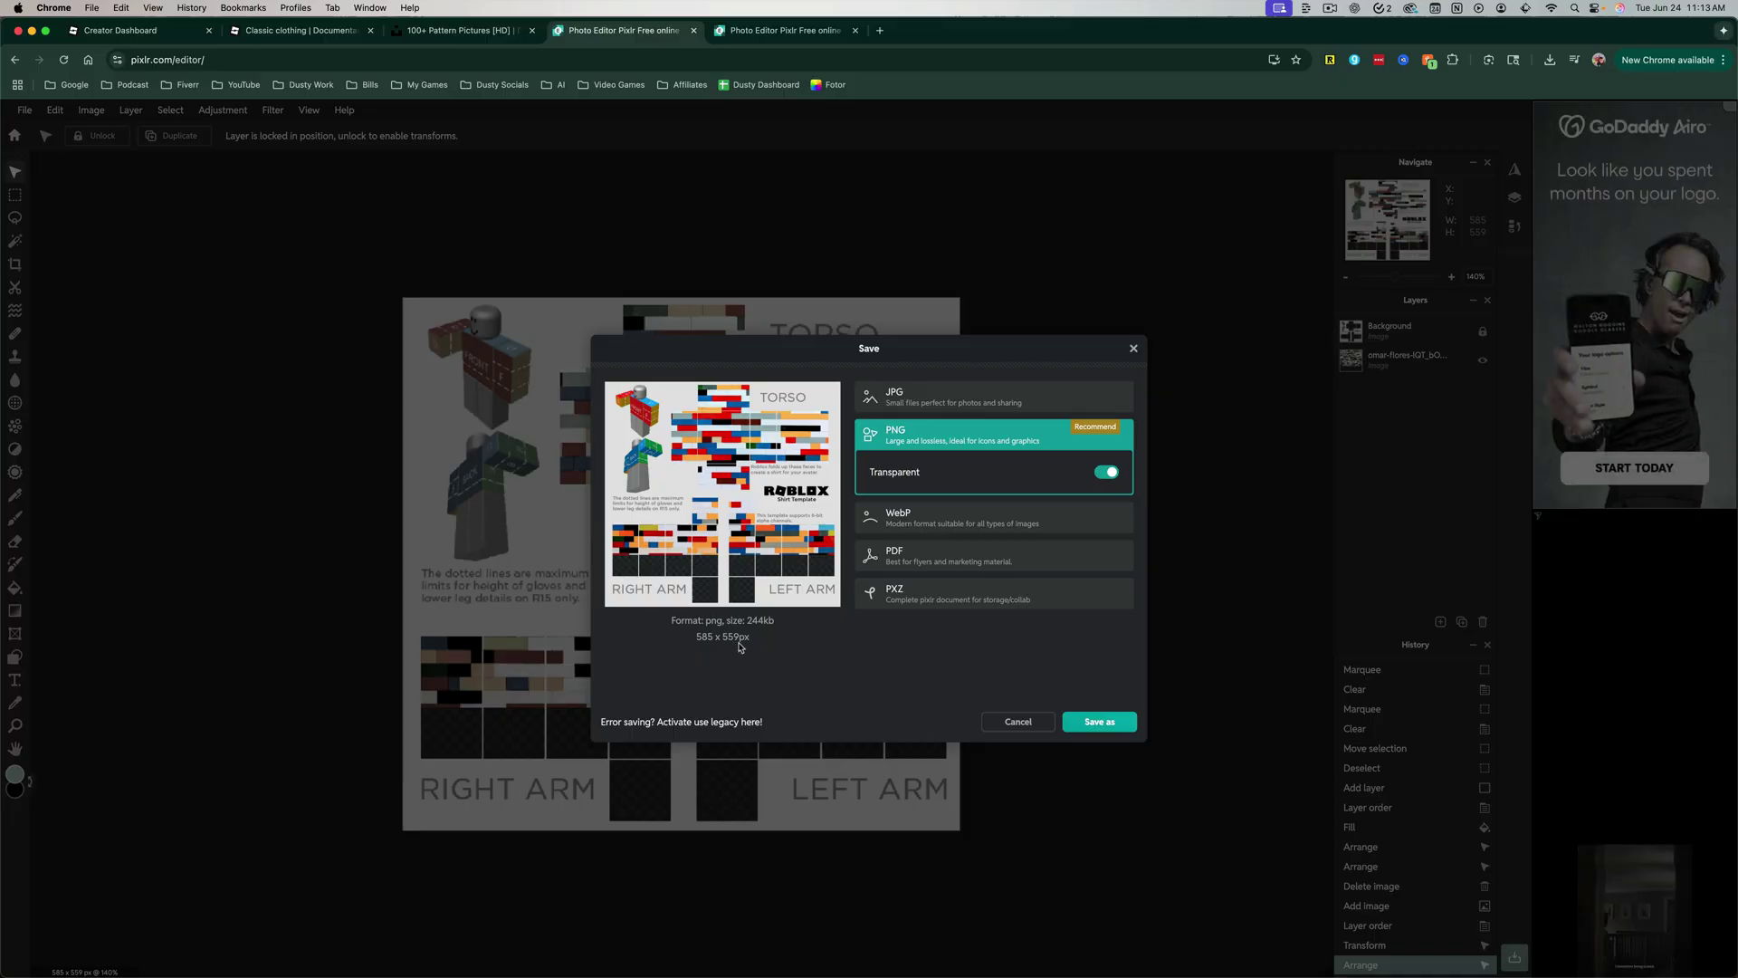
pyautogui.click(1100, 722)
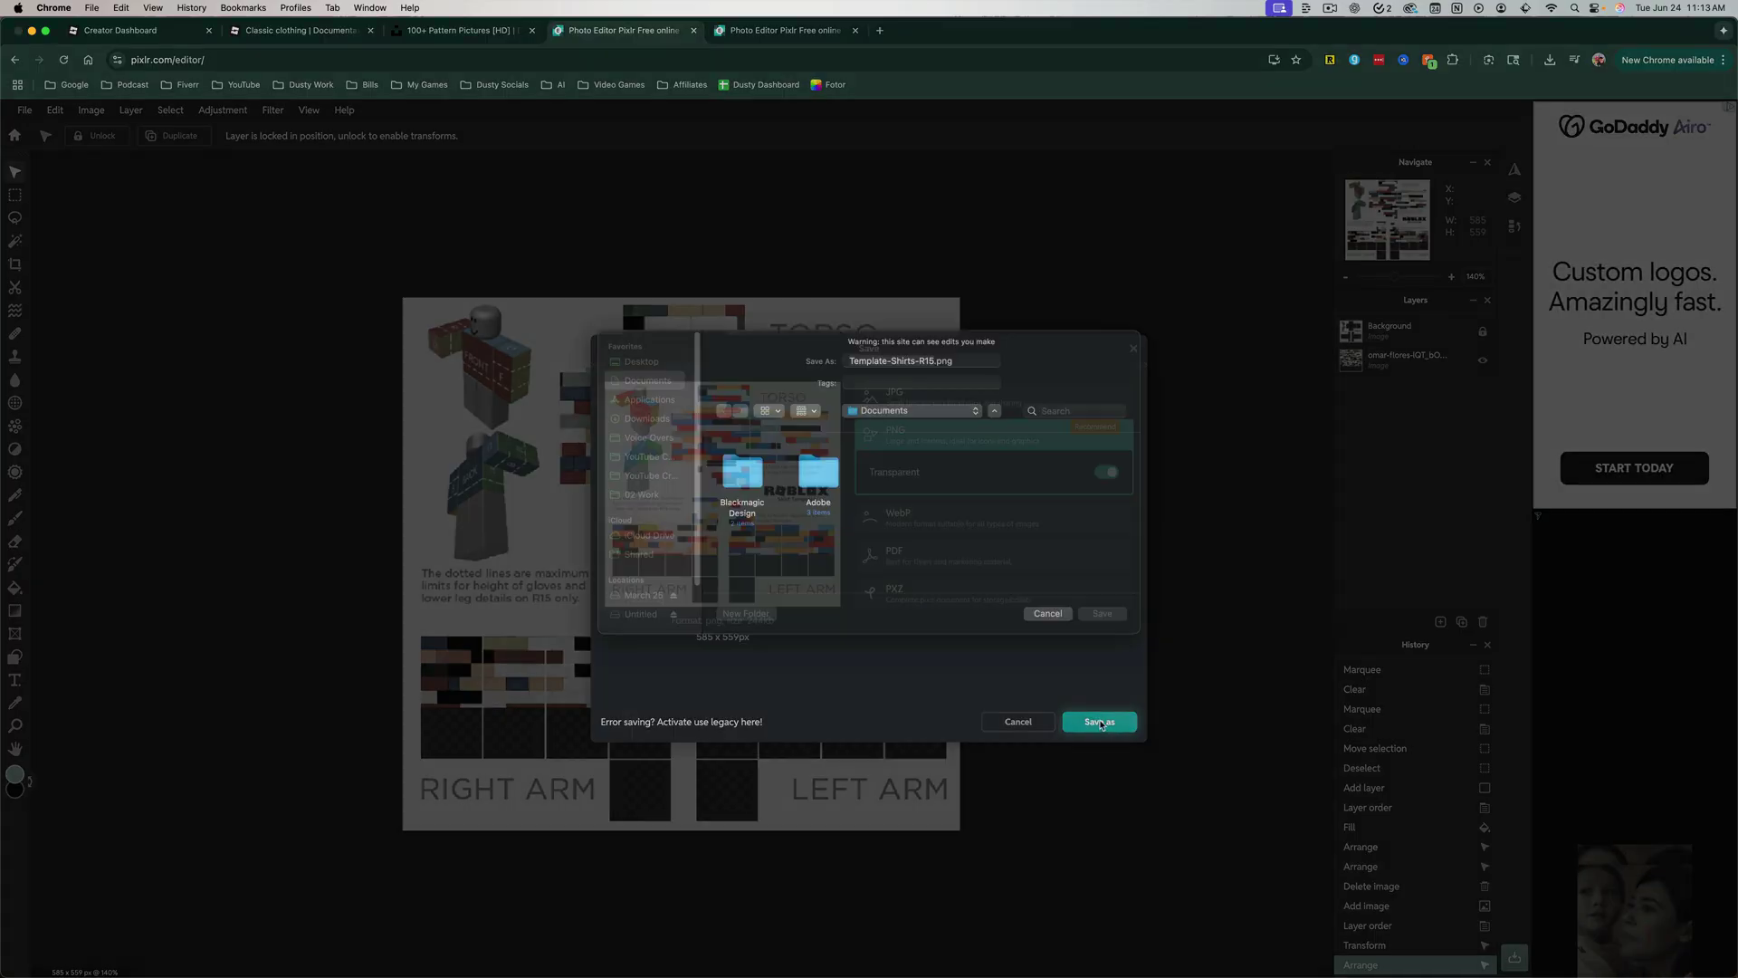
pyautogui.click(649, 434)
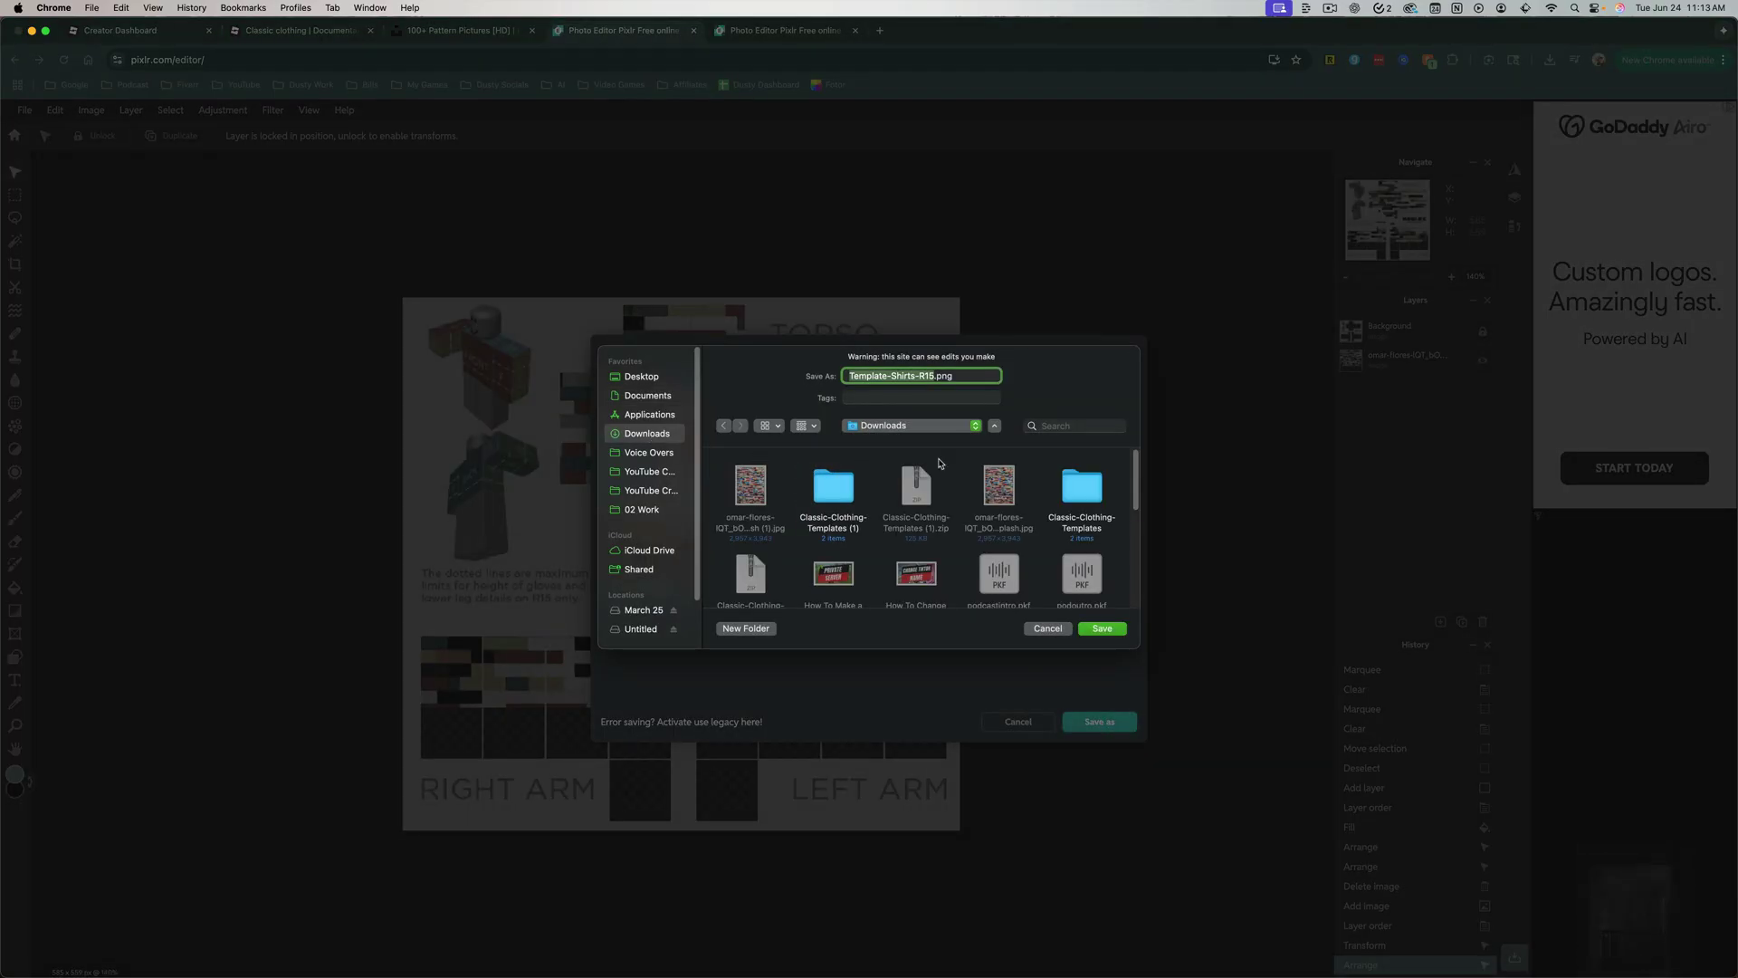
pyautogui.write('Shirt')
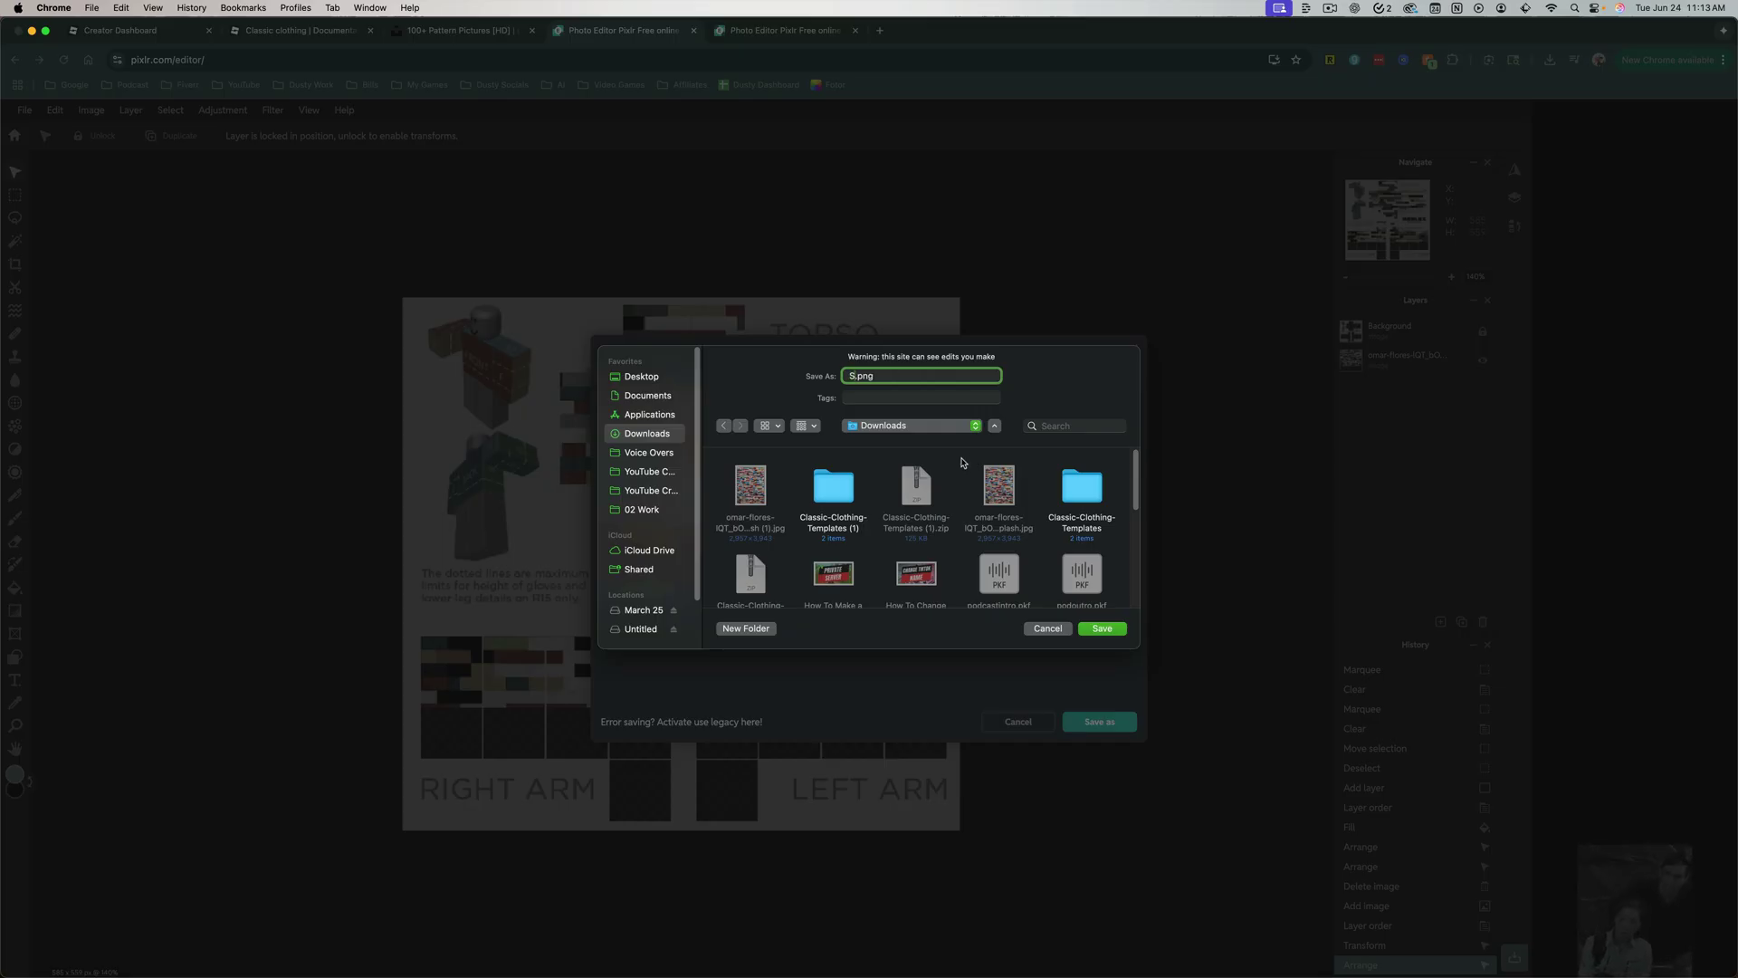
pyautogui.write(' Des')
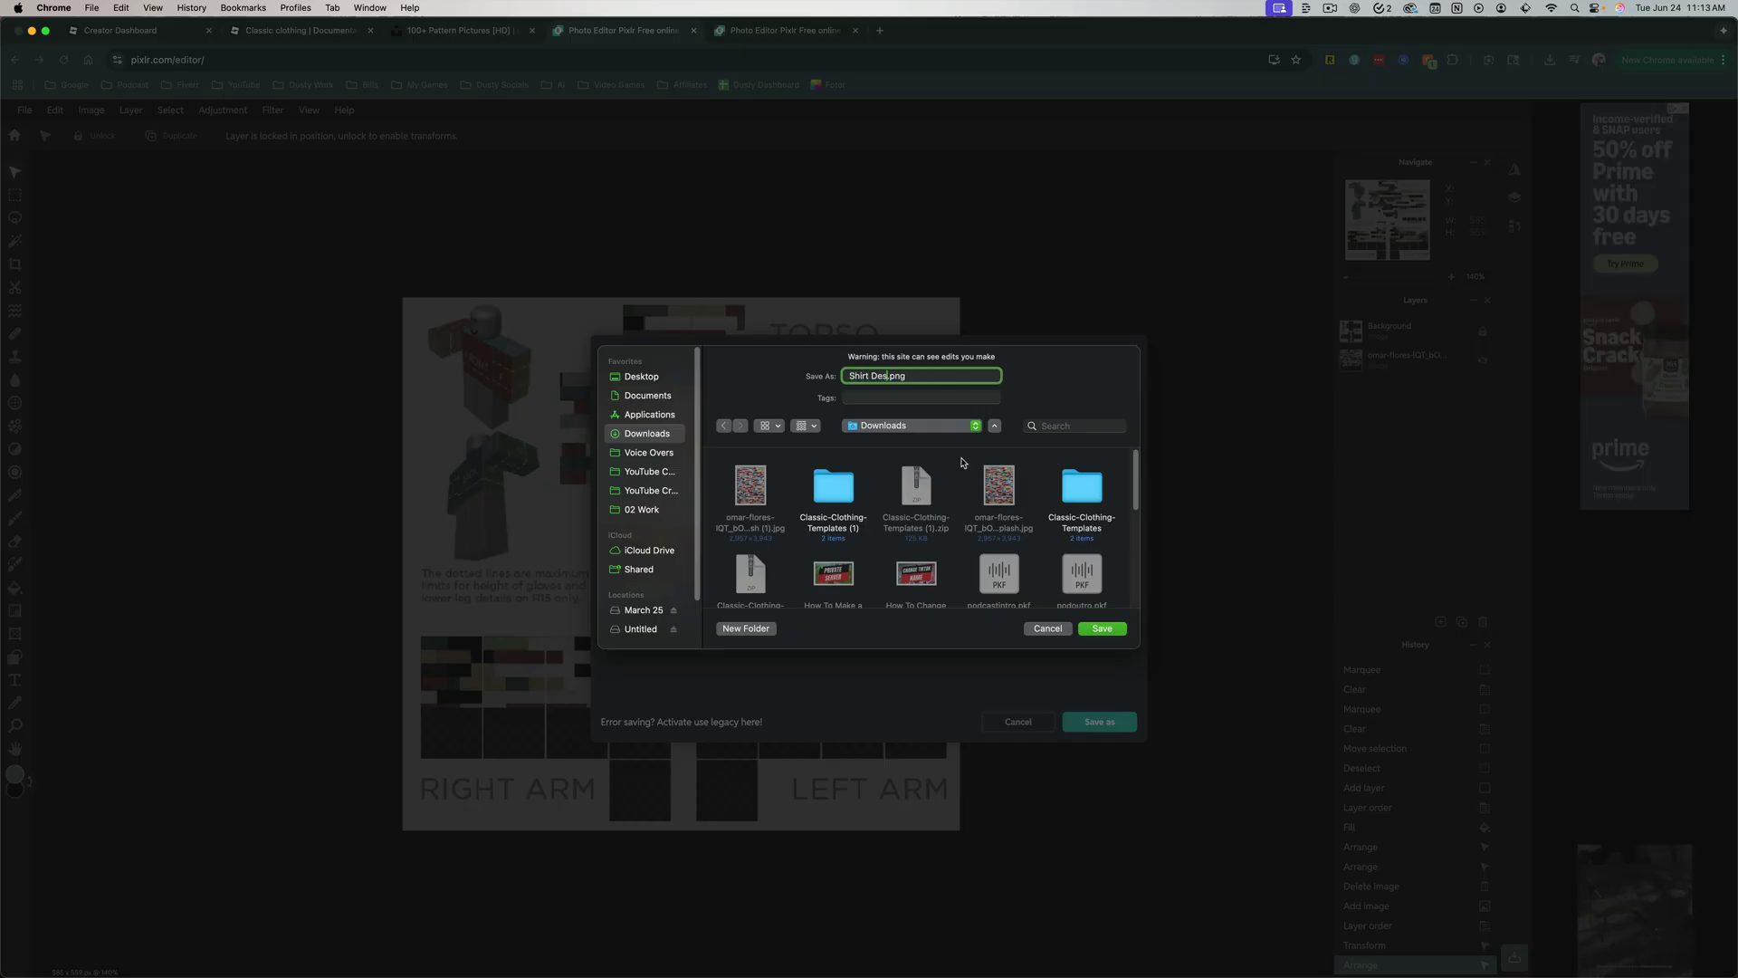
pyautogui.write('ign')
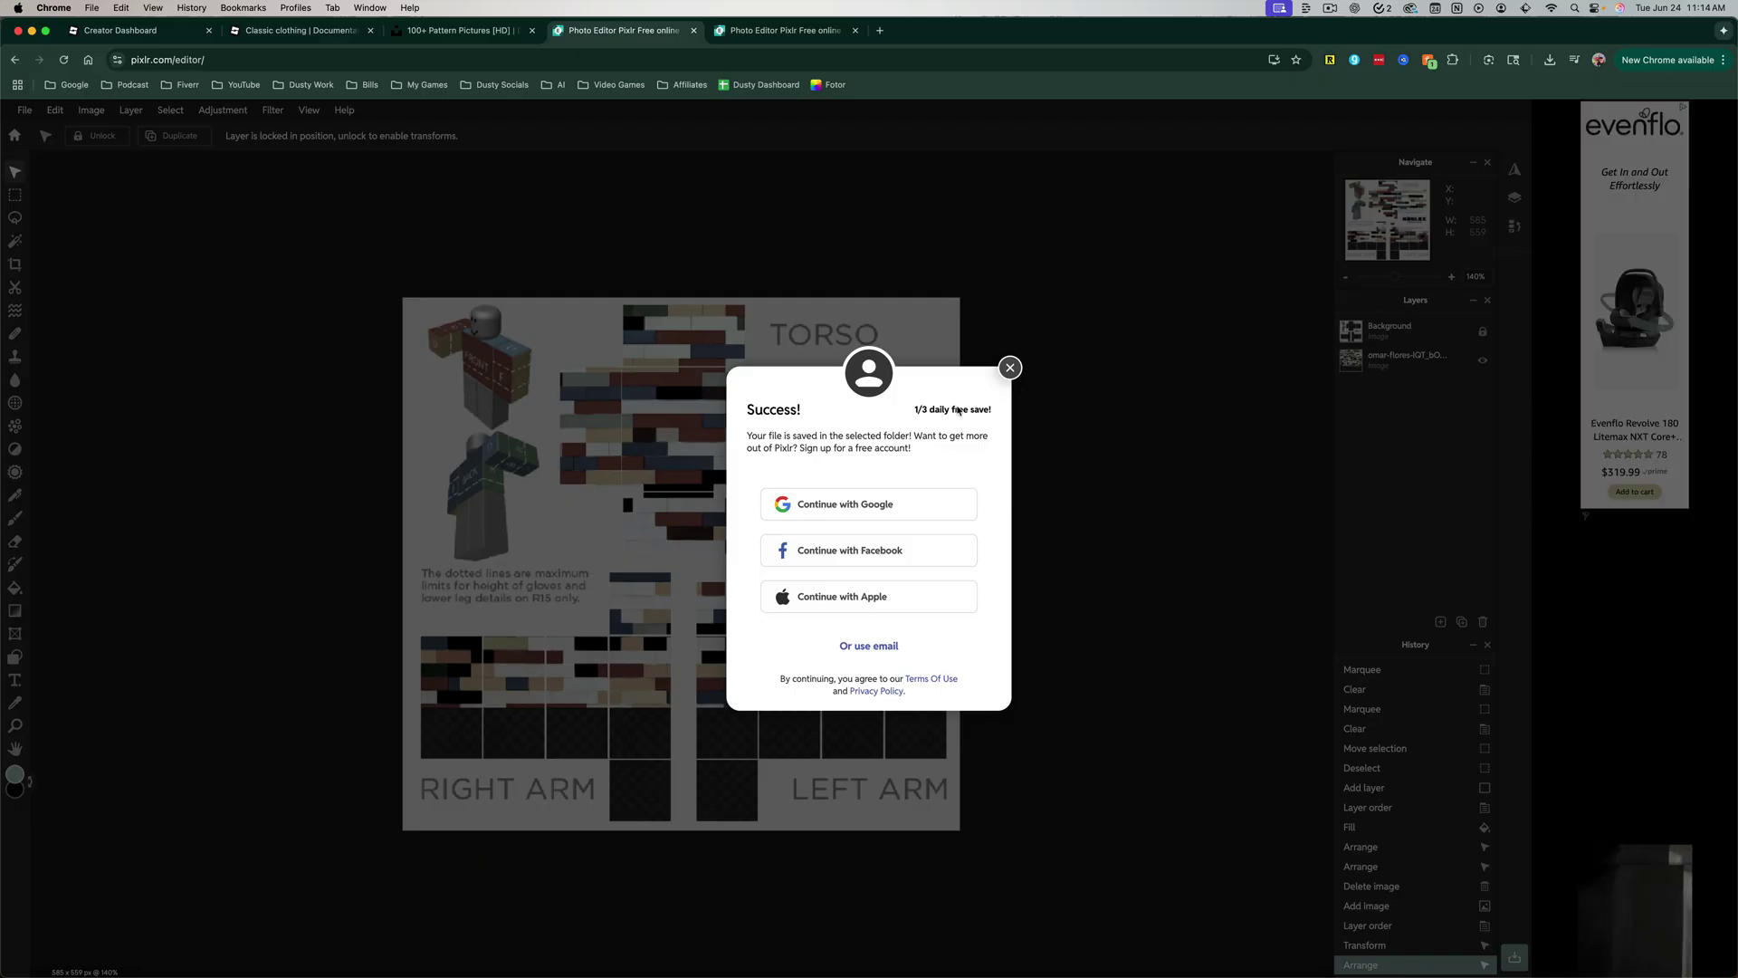
pyautogui.click(1010, 368)
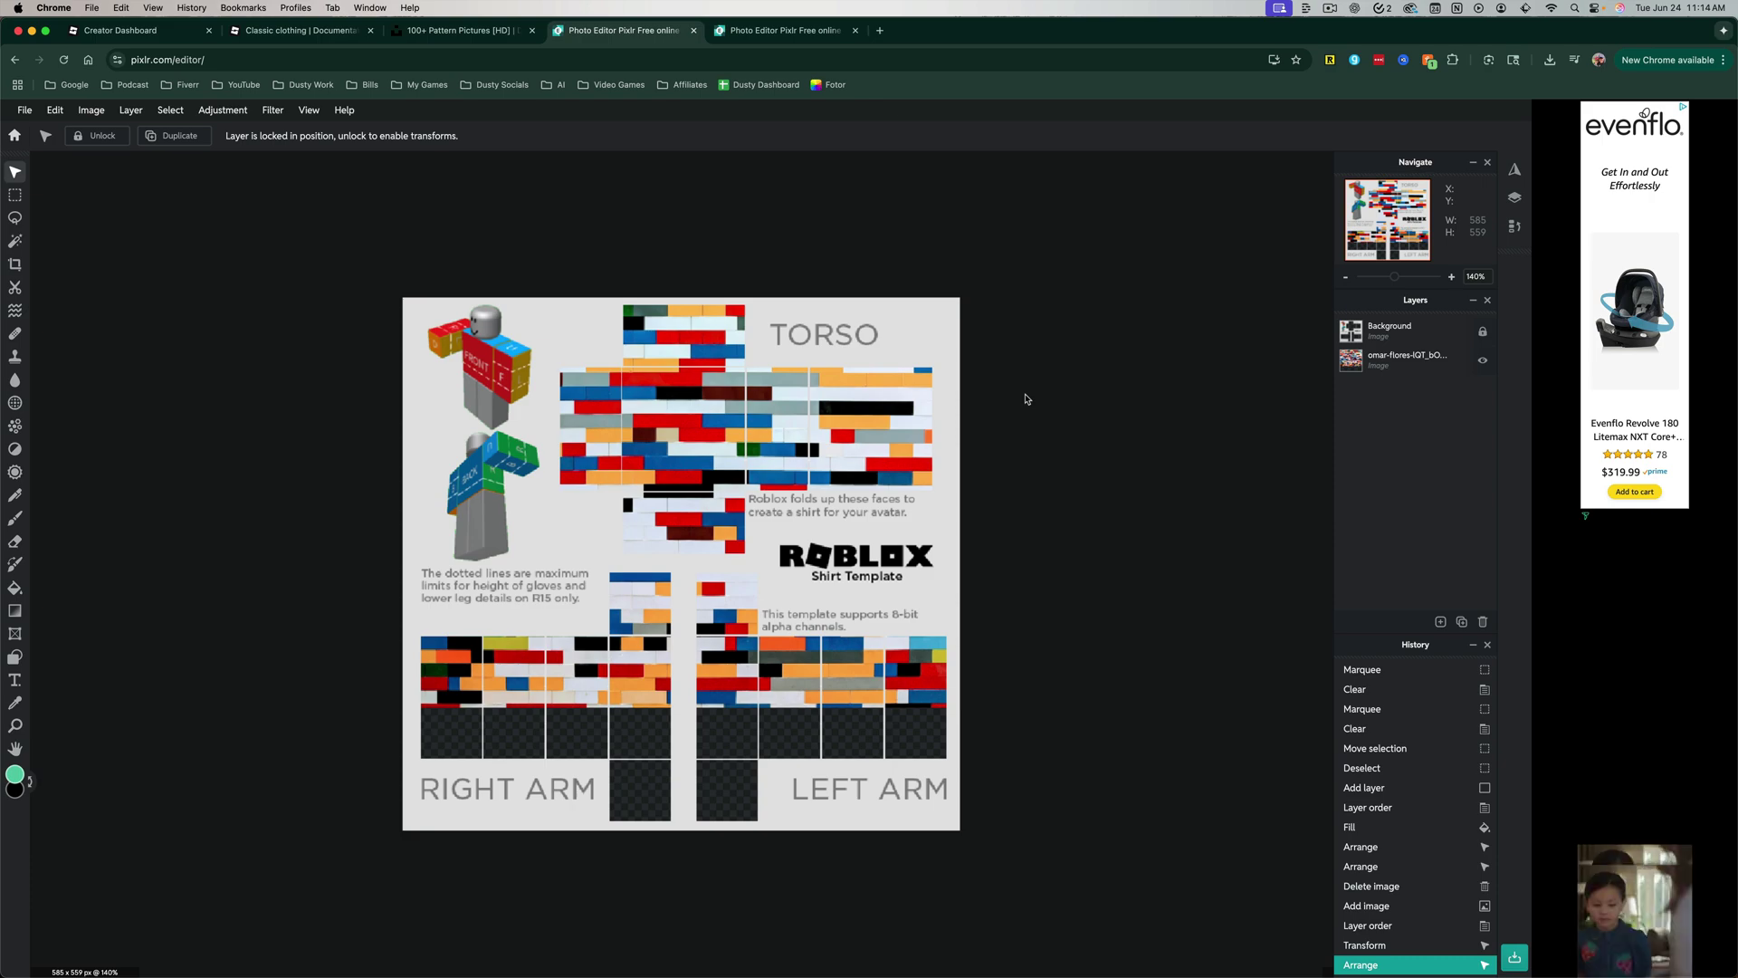
# Go to Creator Hub Creations > Avatar Items > Classics and start a new Upload Asset
pyautogui.click(299, 30)
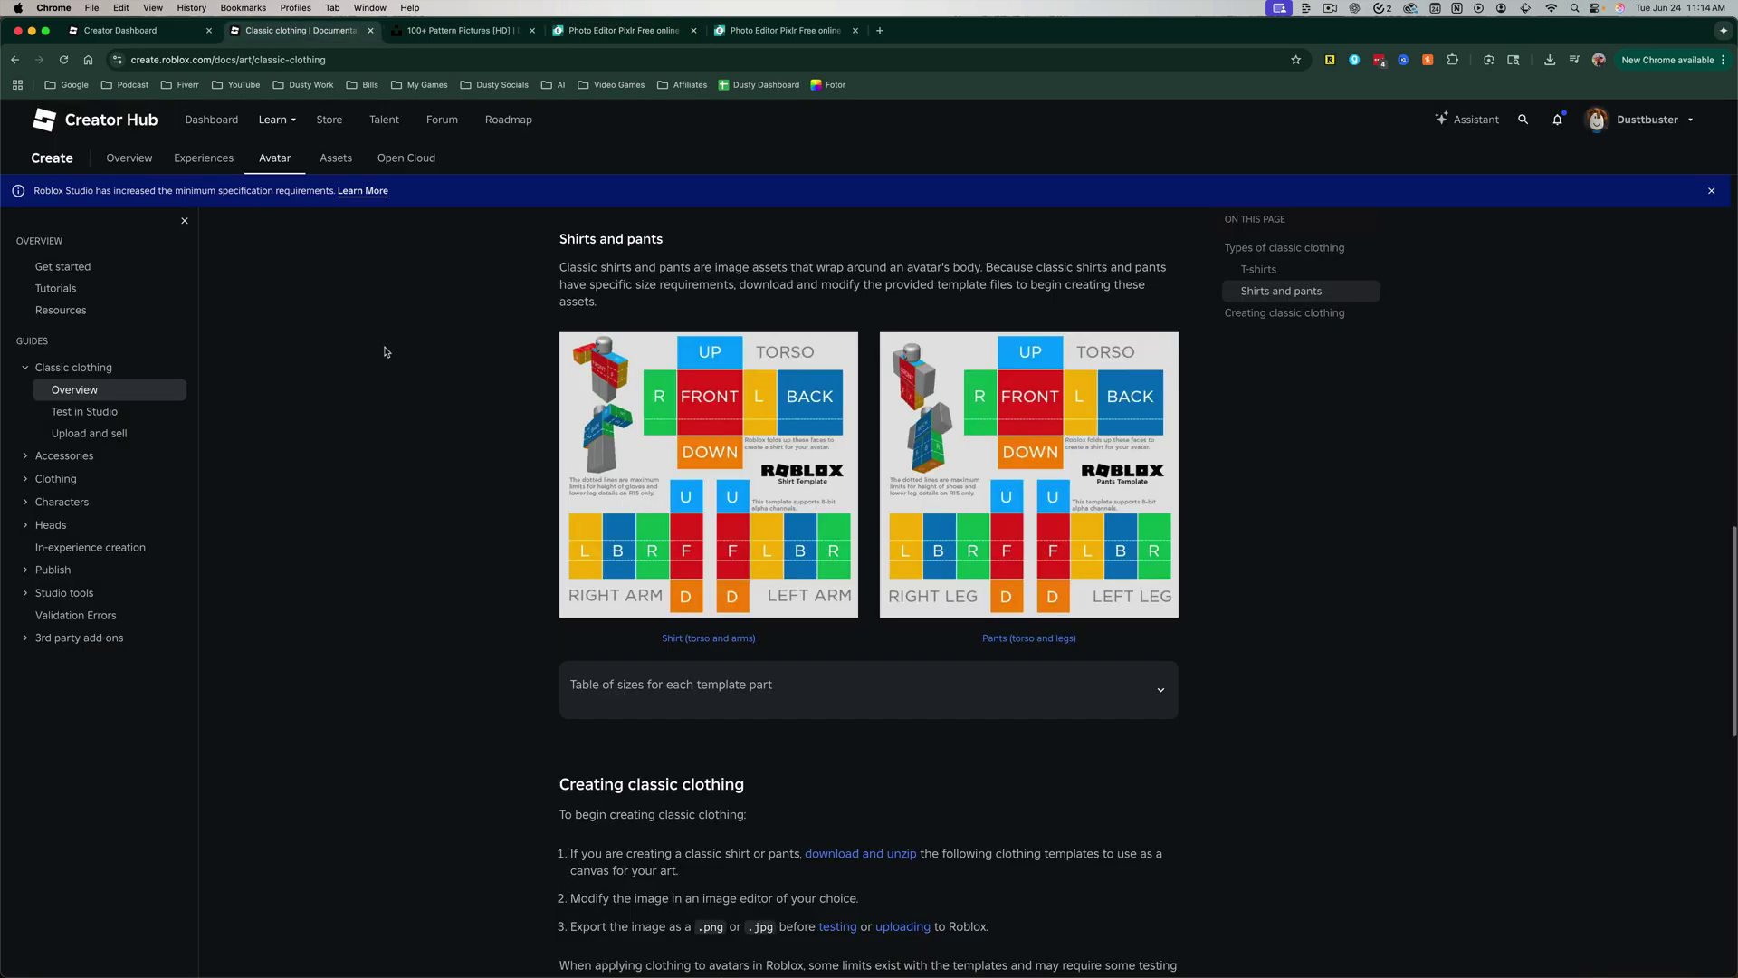
pyautogui.press('super+1')
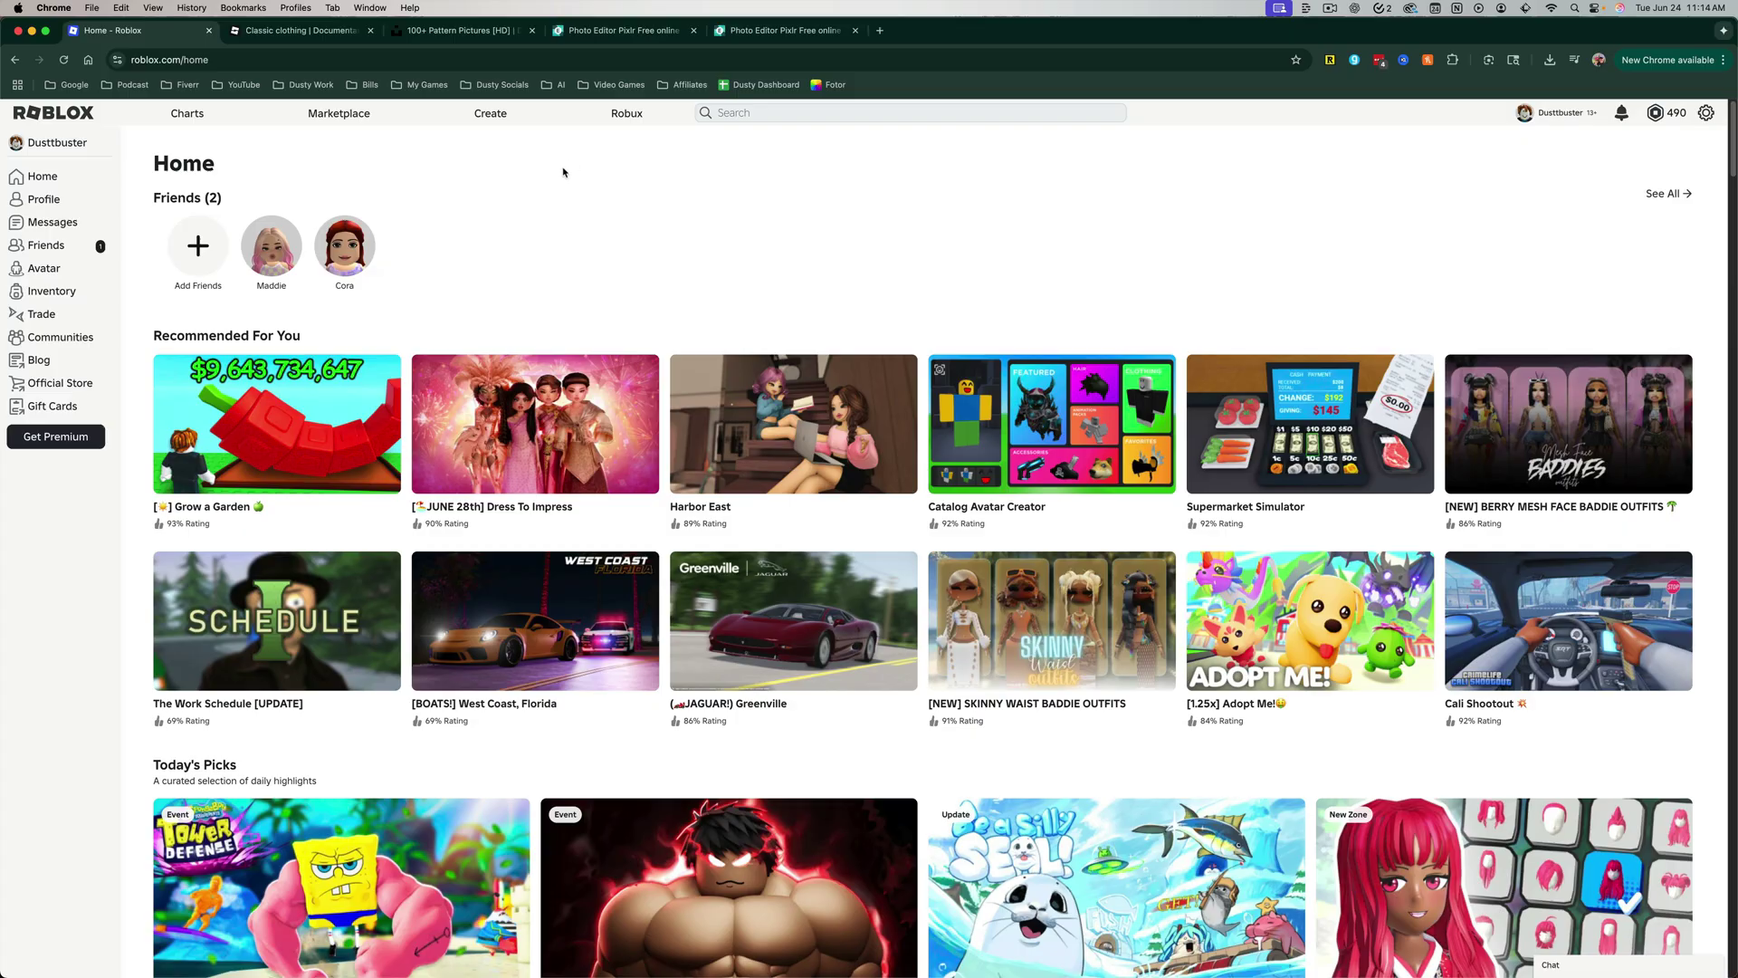
pyautogui.click(498, 118)
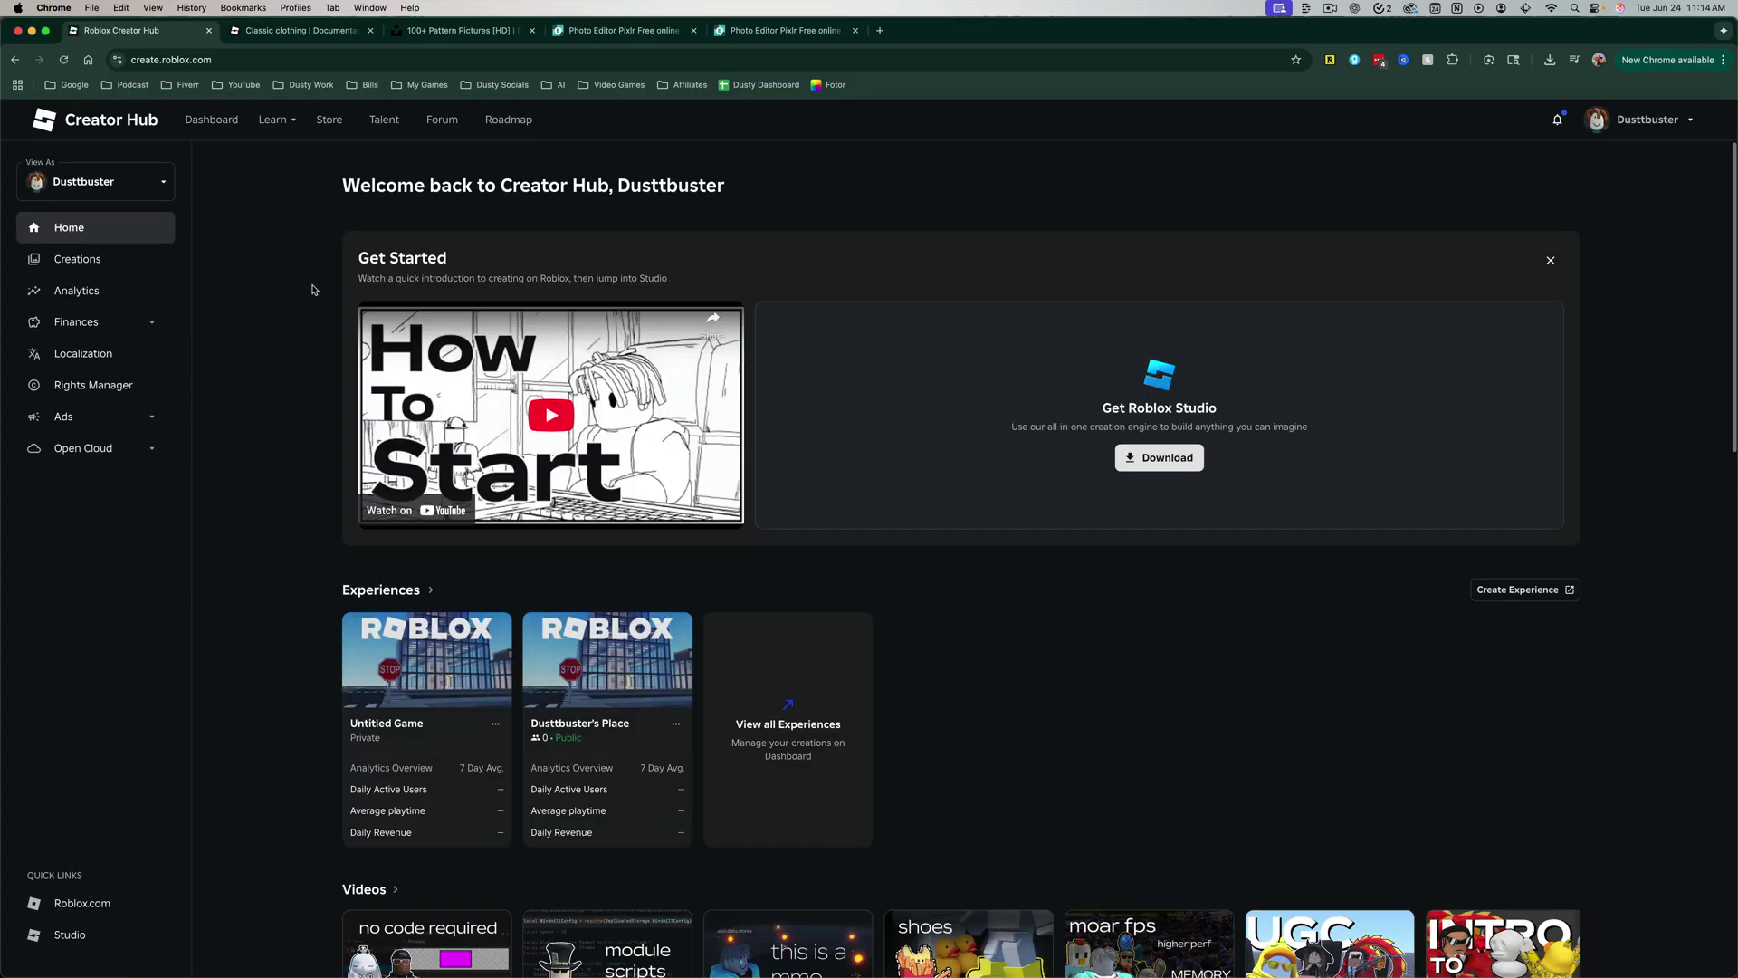
pyautogui.click(79, 264)
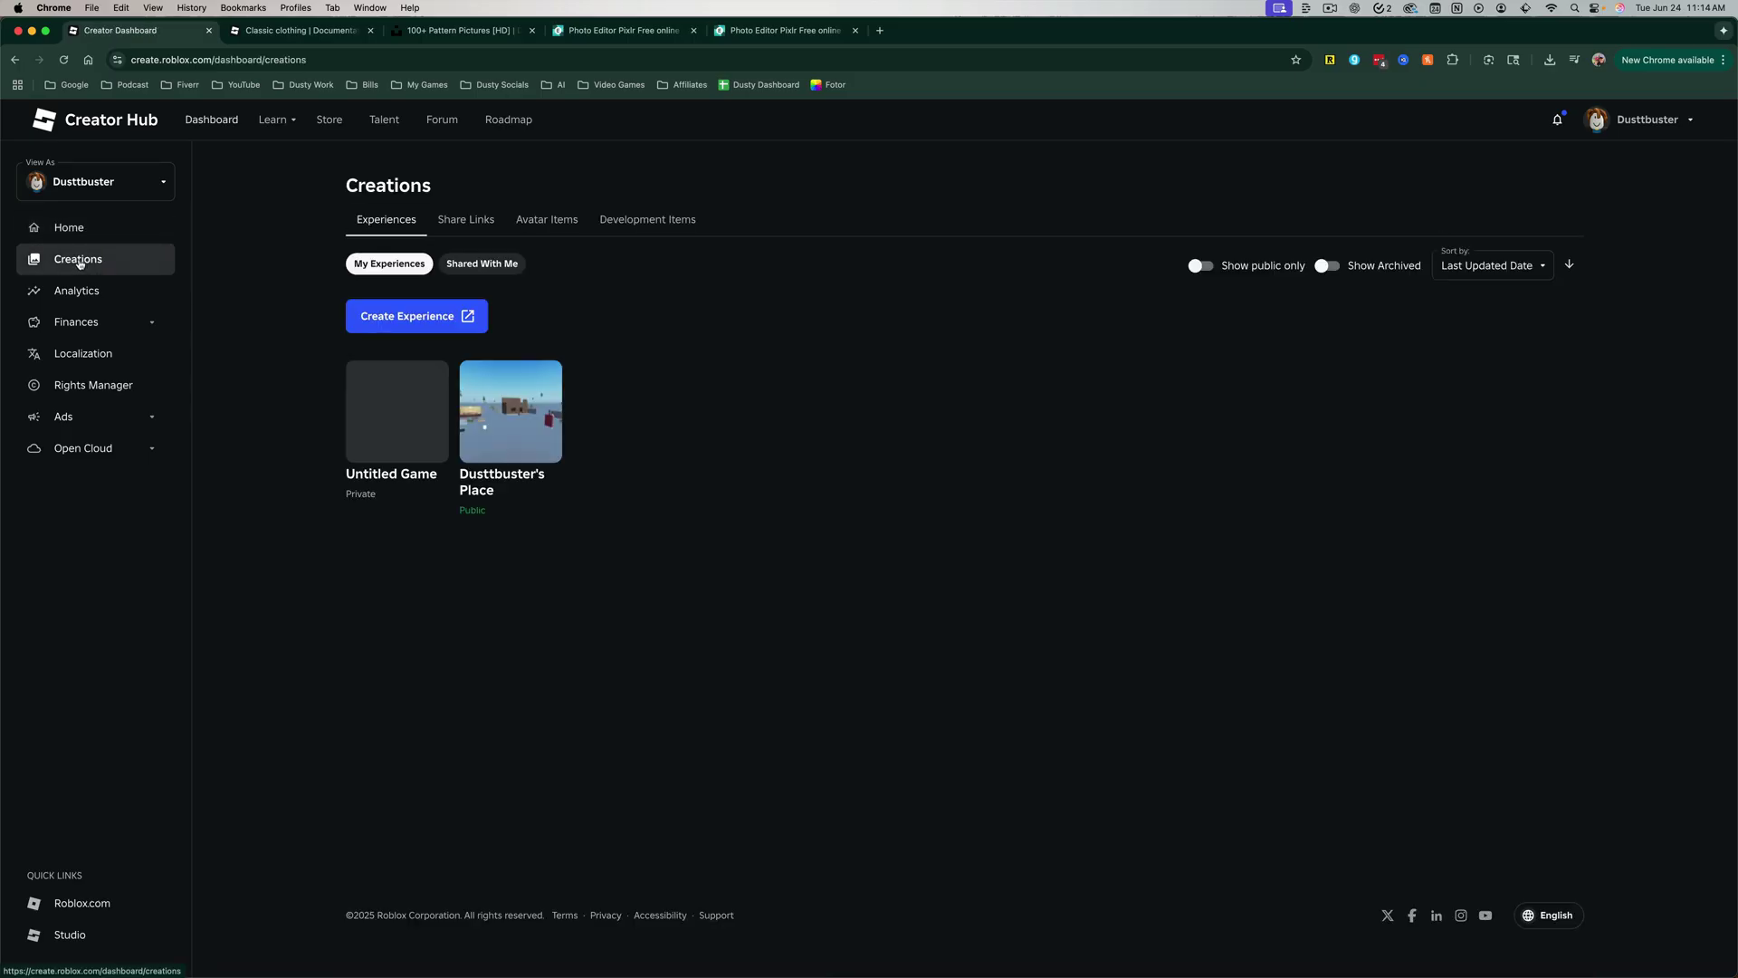
pyautogui.click(547, 222)
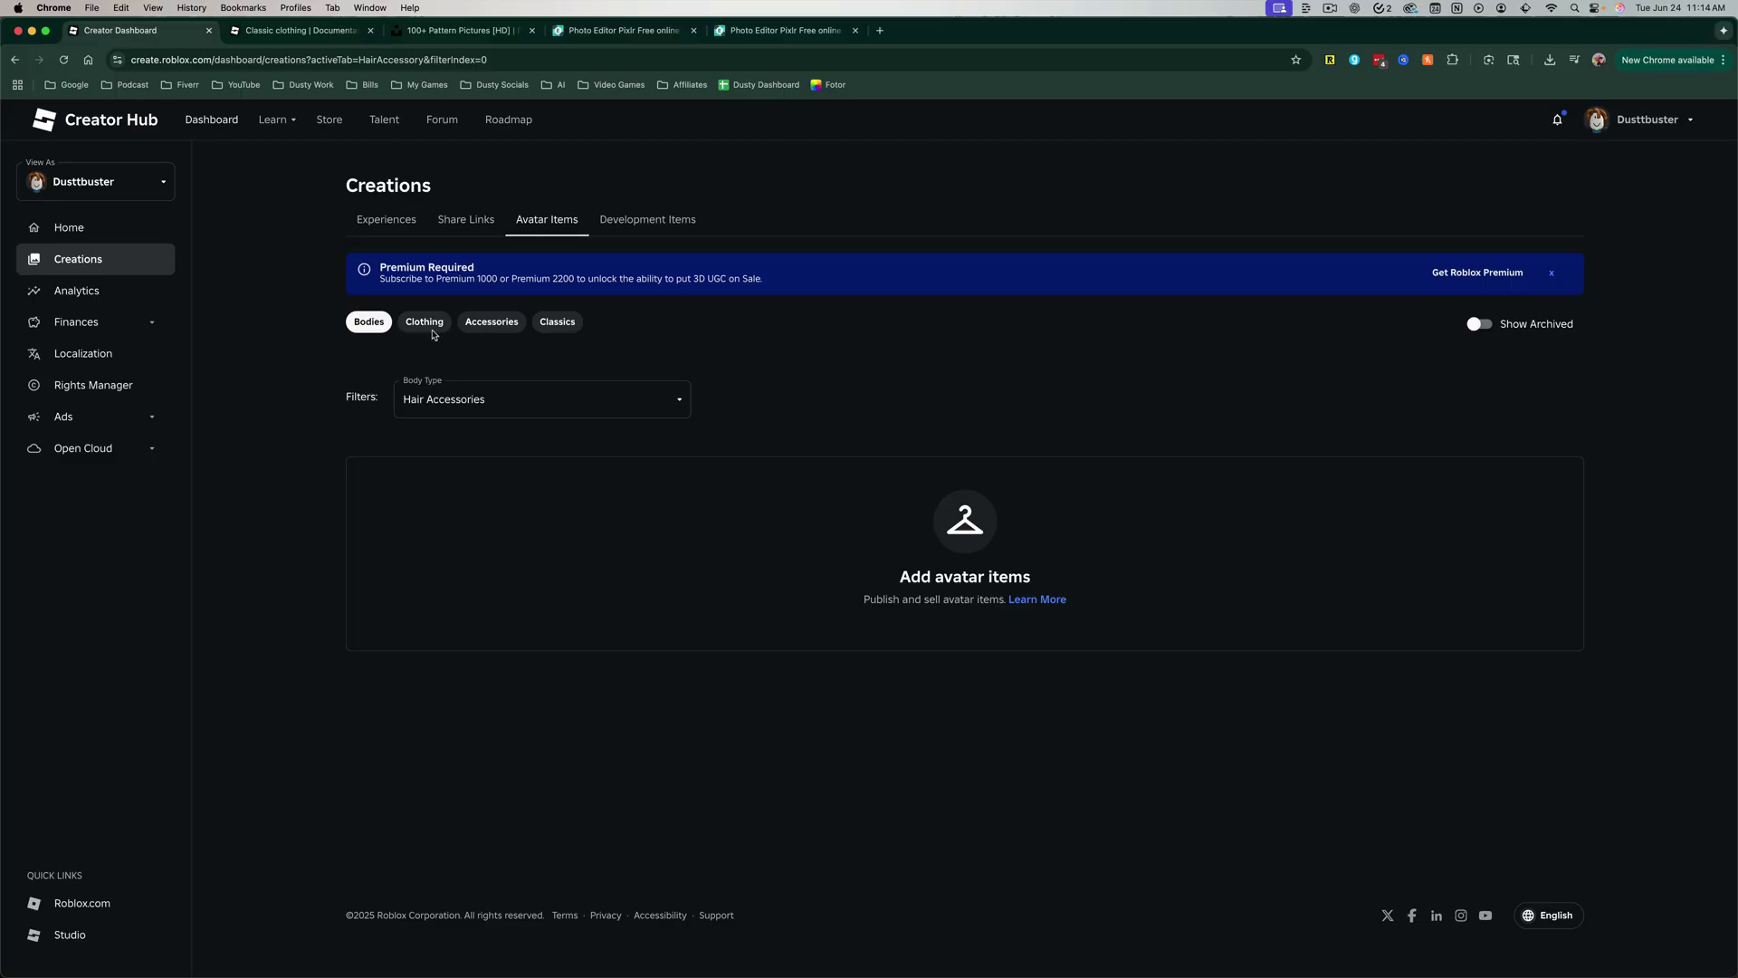
pyautogui.click(556, 323)
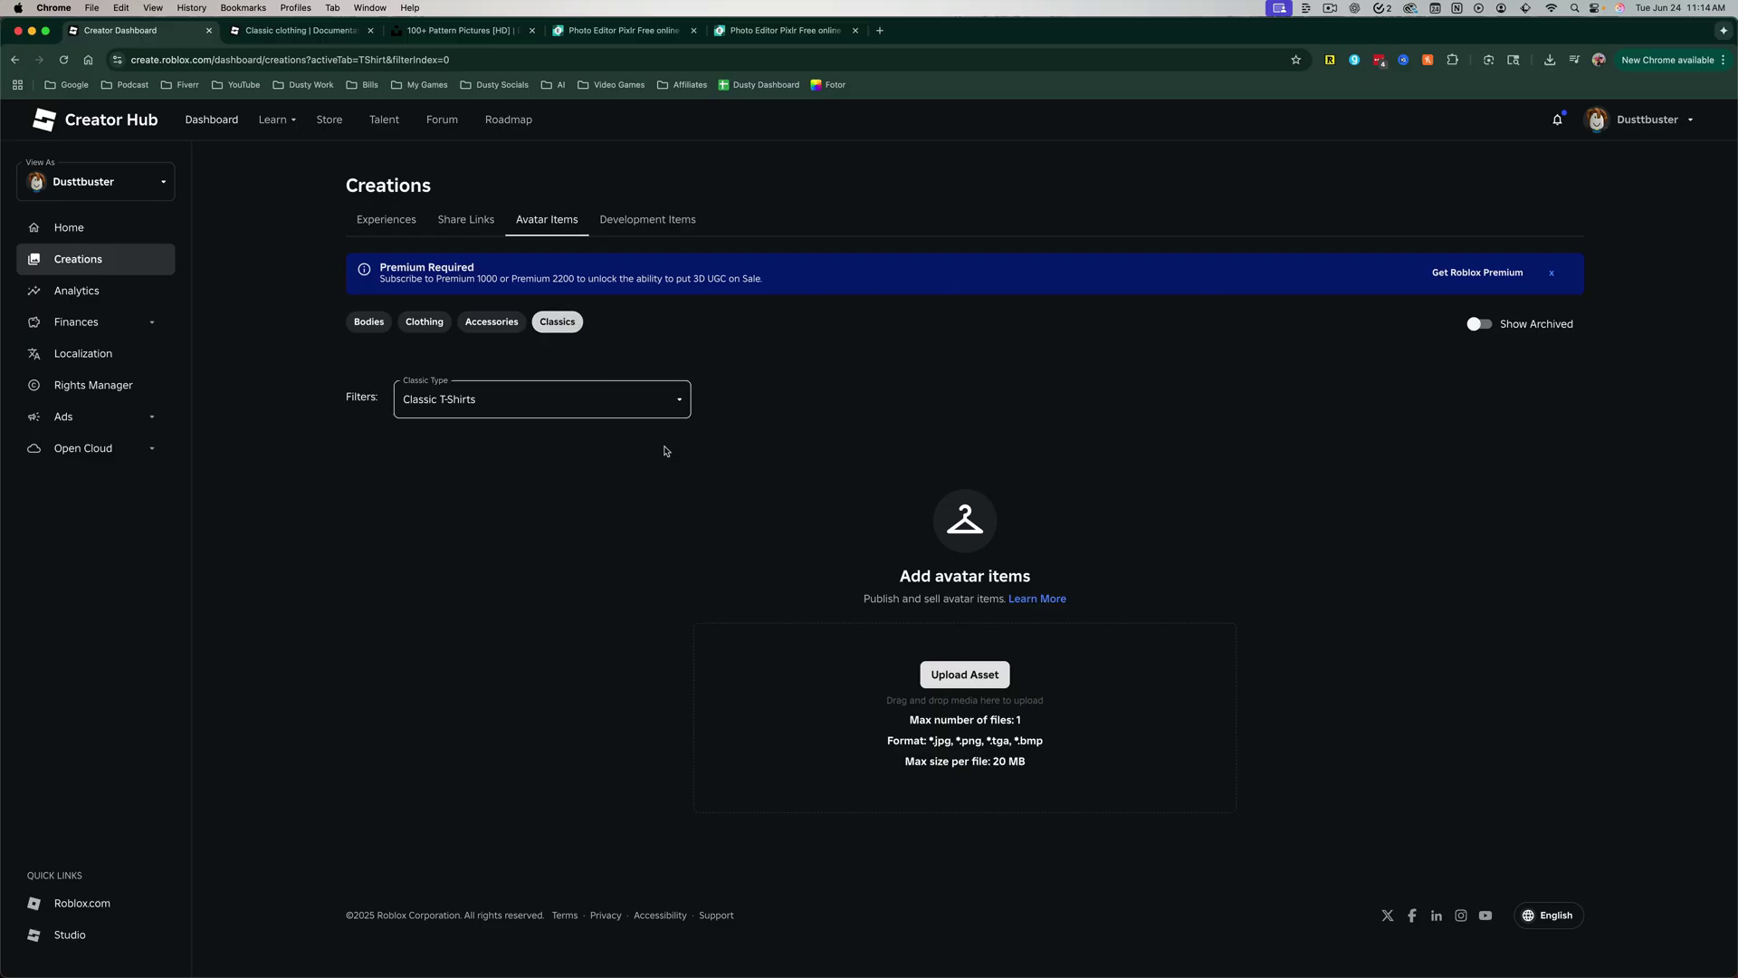
pyautogui.click(965, 676)
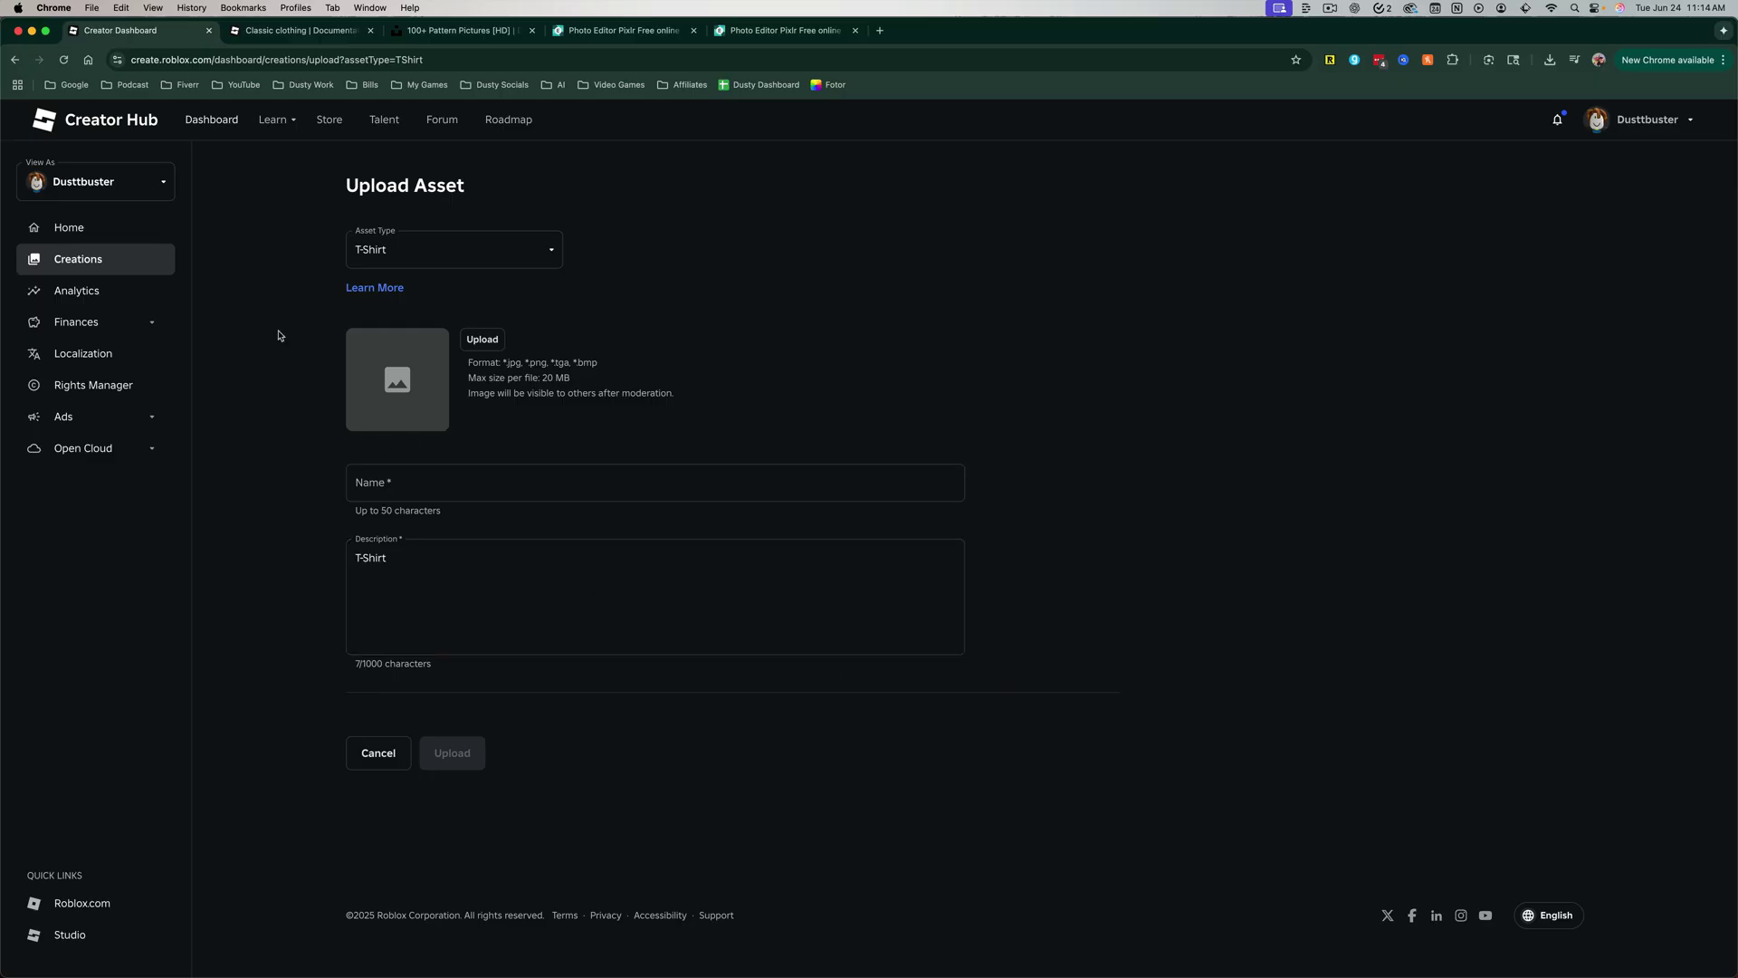
# Set the asset type to Shirt and load Shirt Design.png from Downloads
pyautogui.click(393, 262)
pyautogui.click(392, 312)
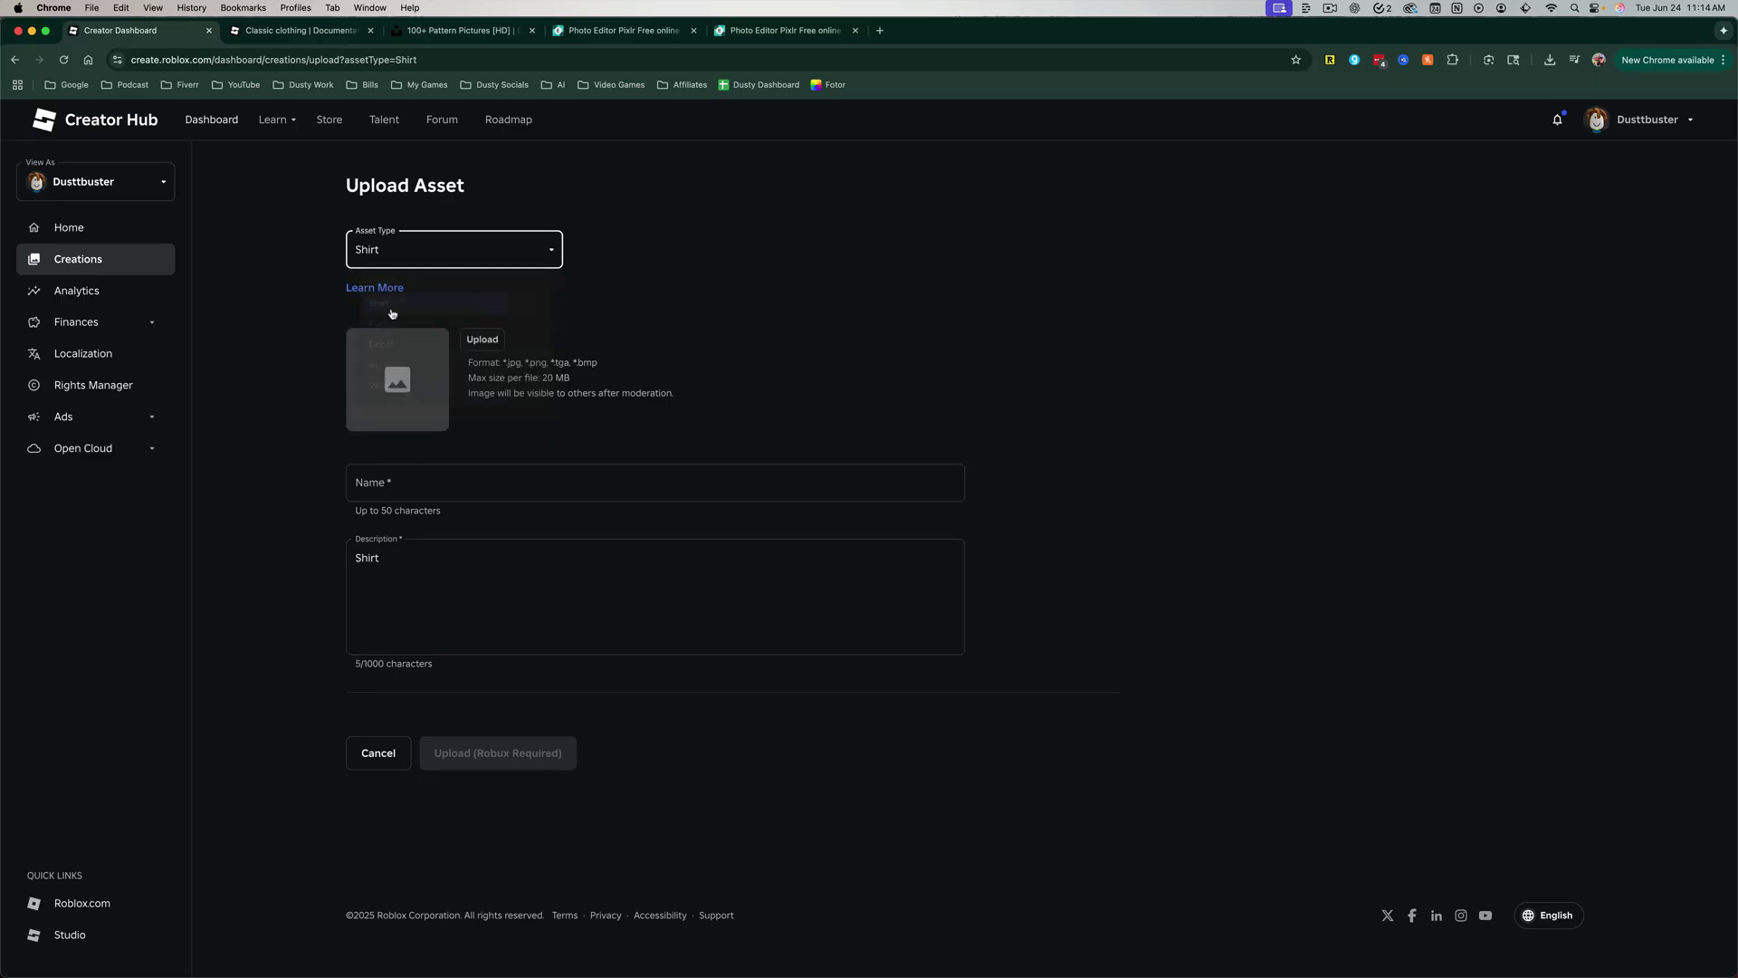
pyautogui.click(487, 339)
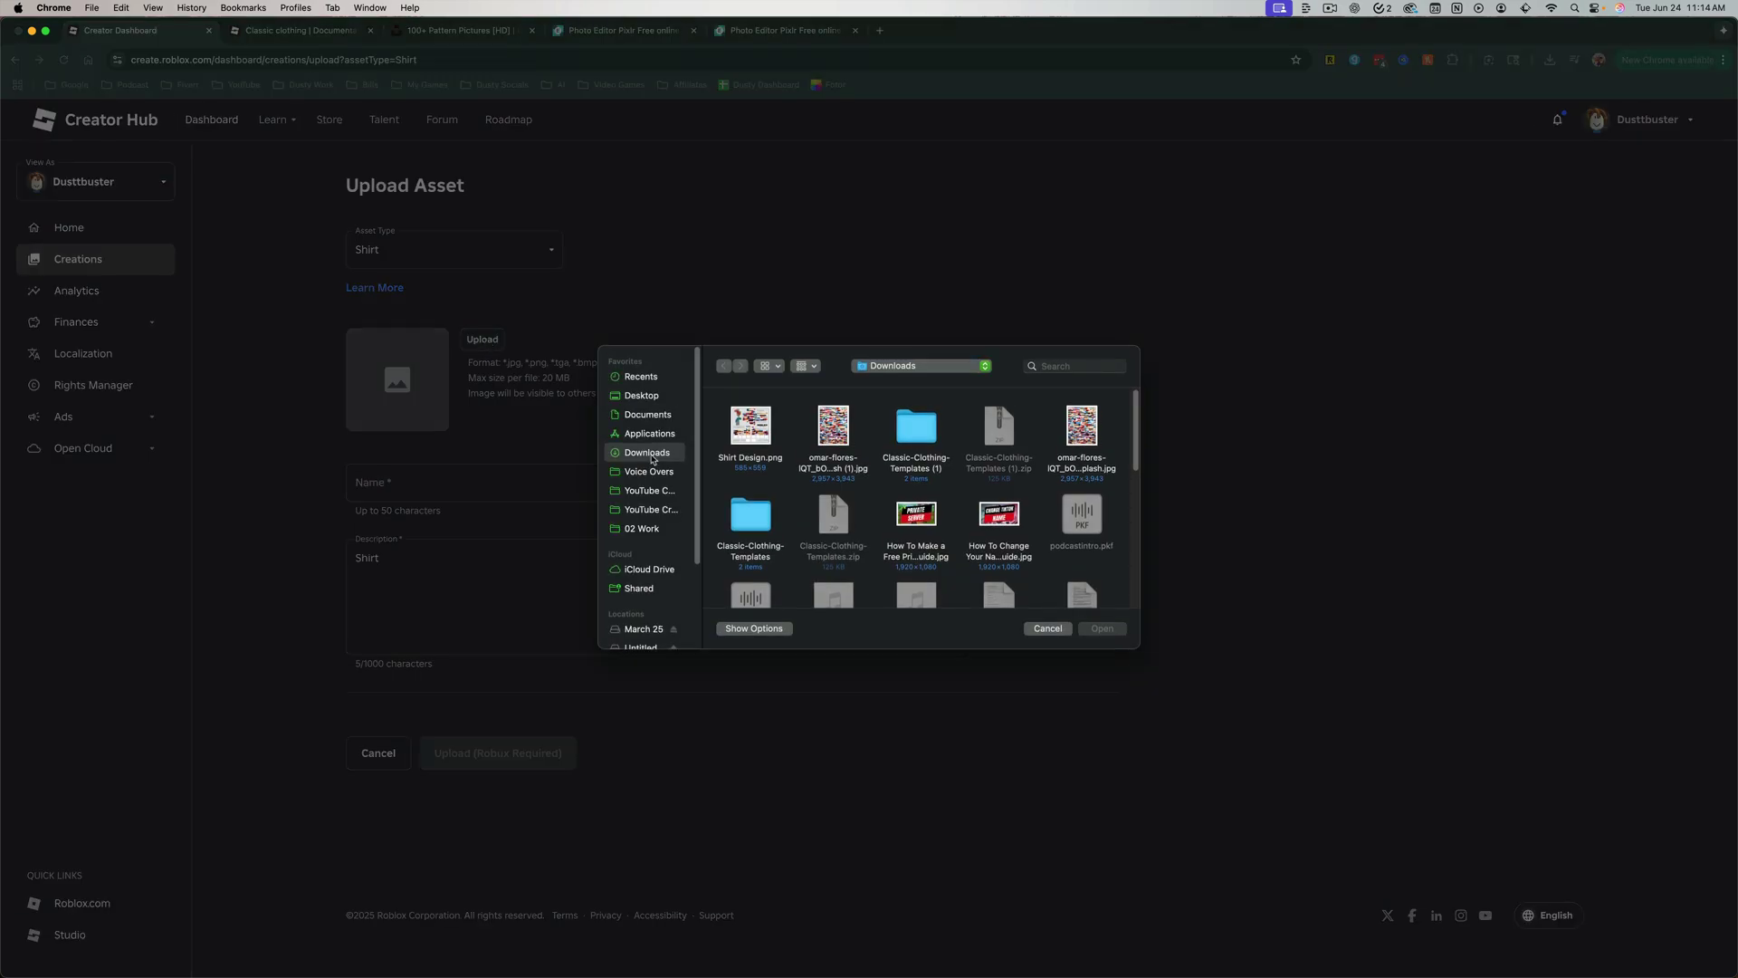
pyautogui.click(735, 461)
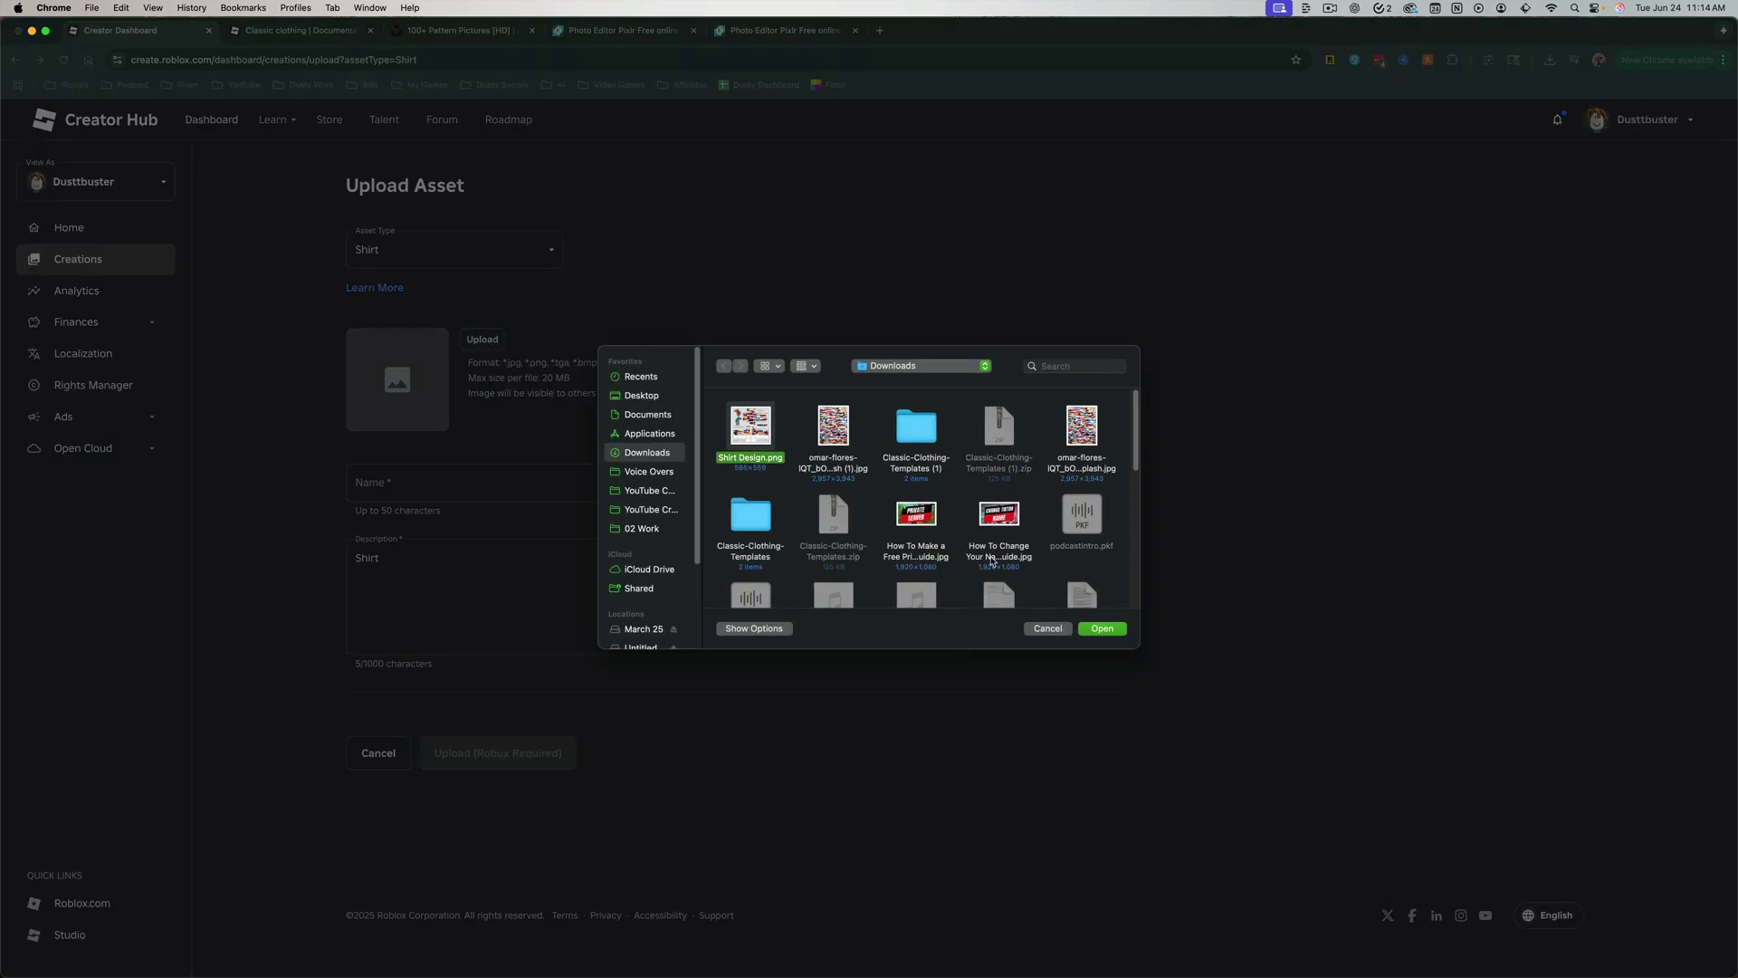
pyautogui.click(1103, 628)
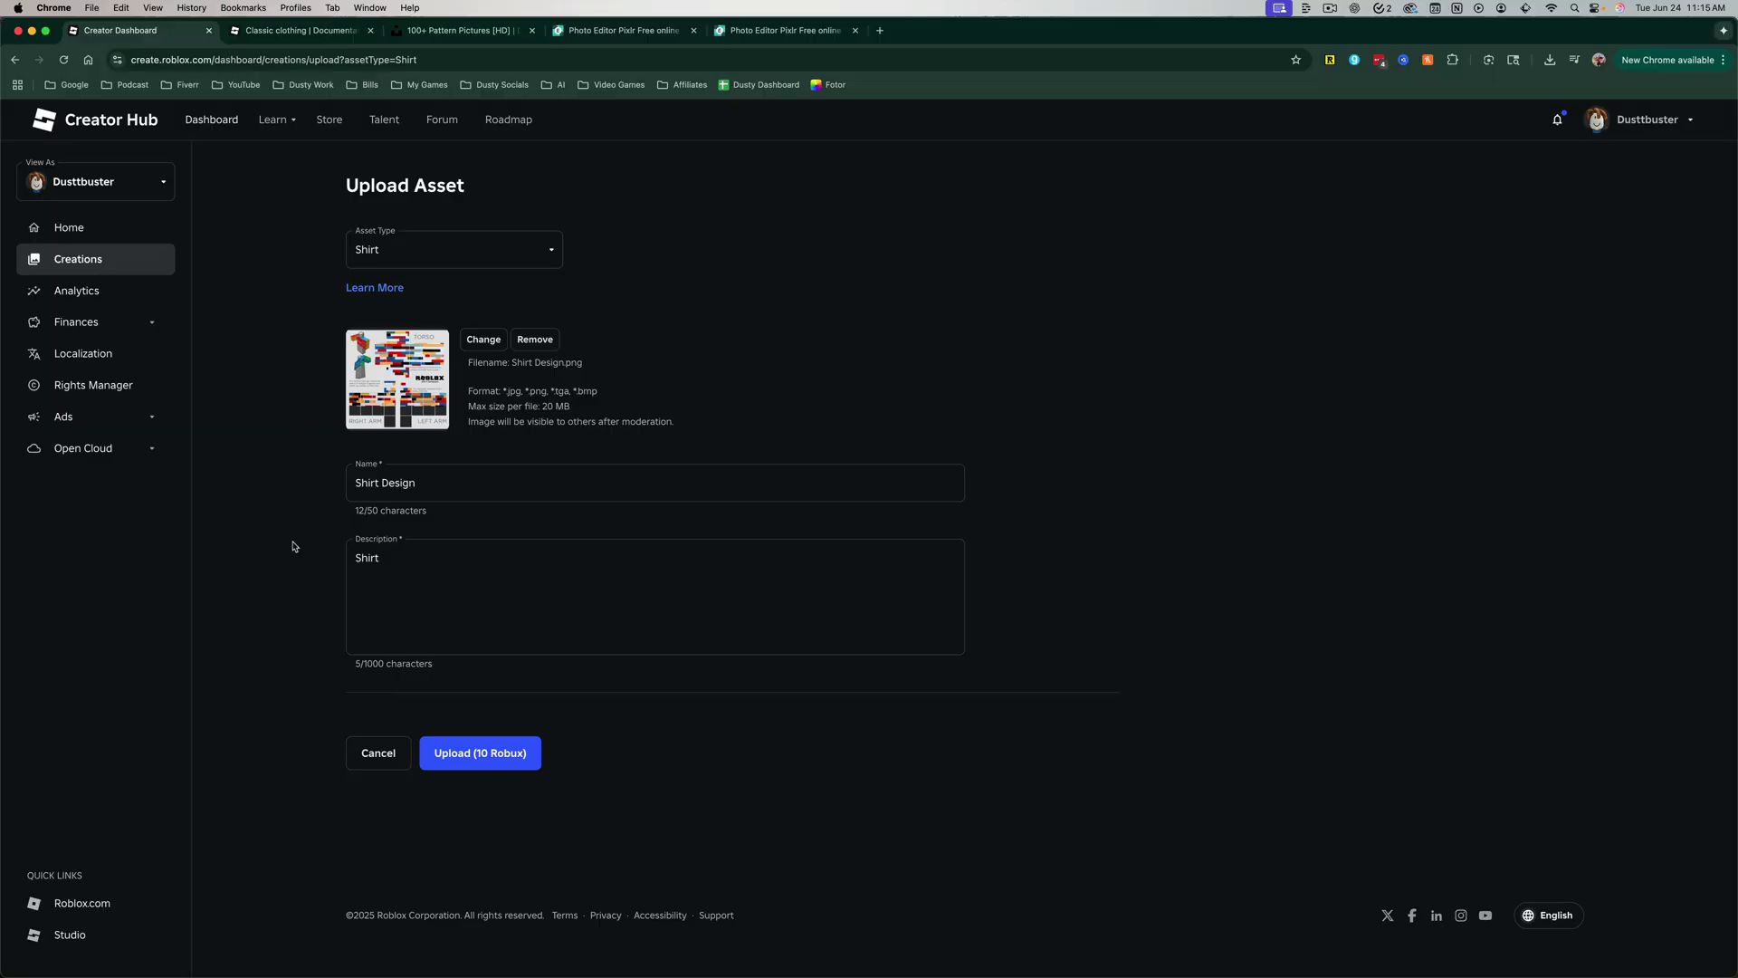
# Upload the Shirt Design item, confirming the 10 Robux fee
pyautogui.click(440, 495)
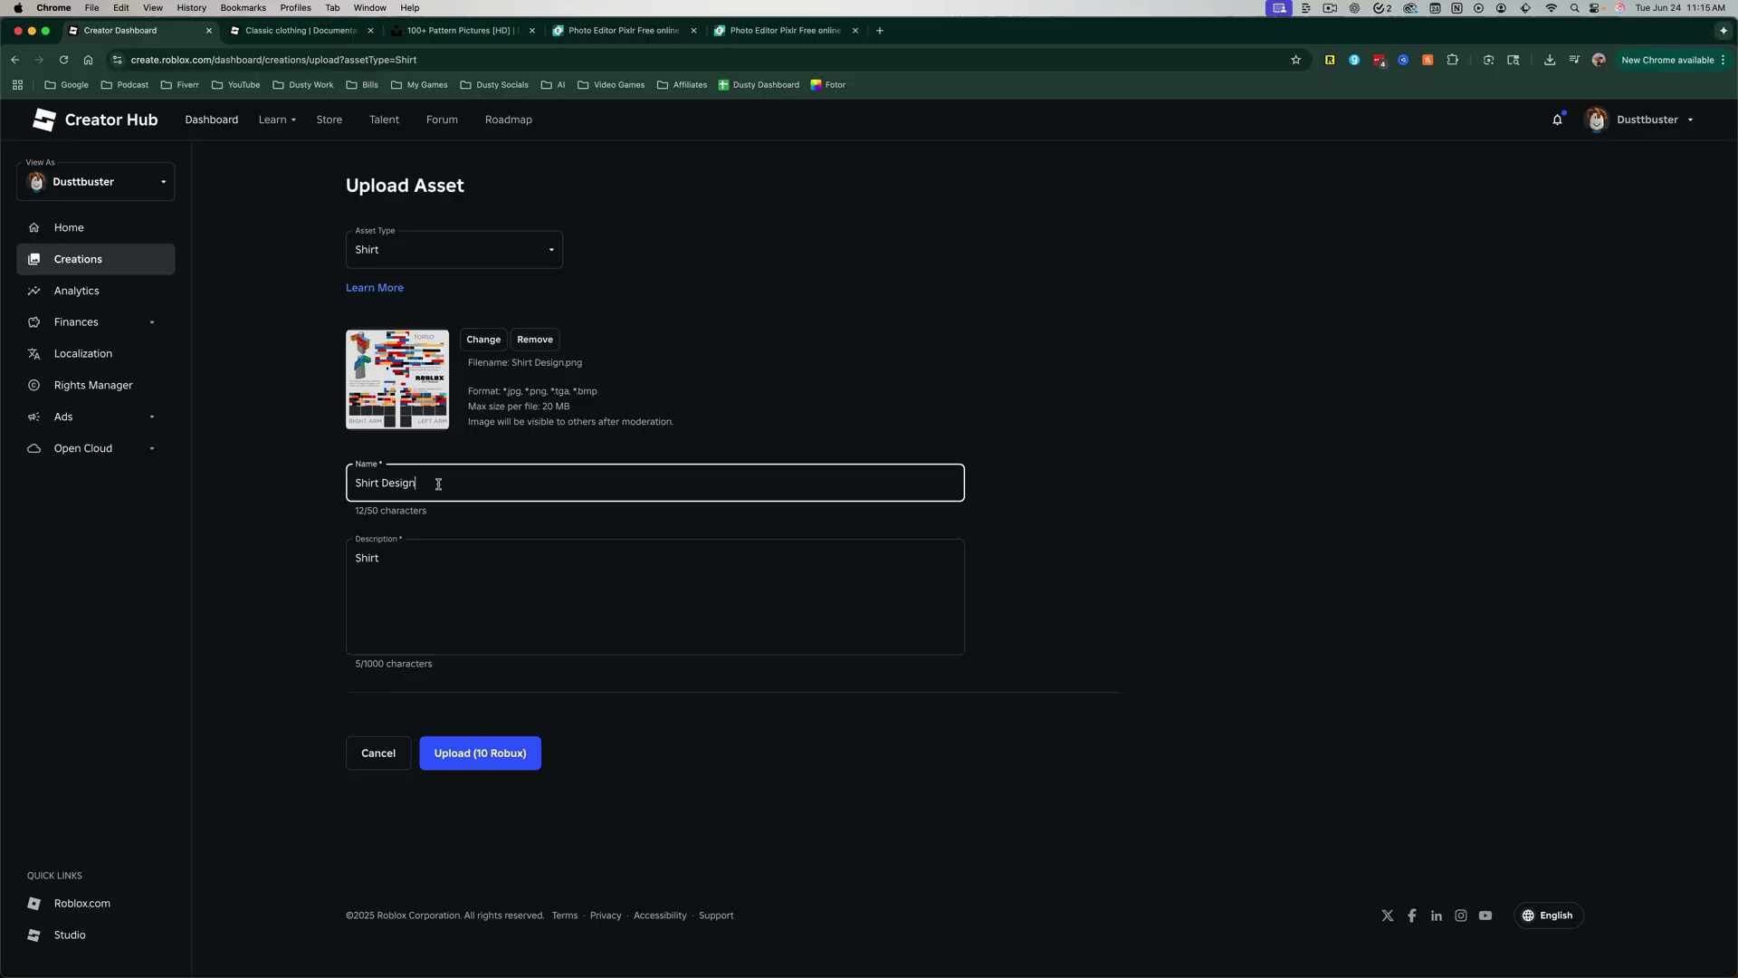
pyautogui.click(480, 758)
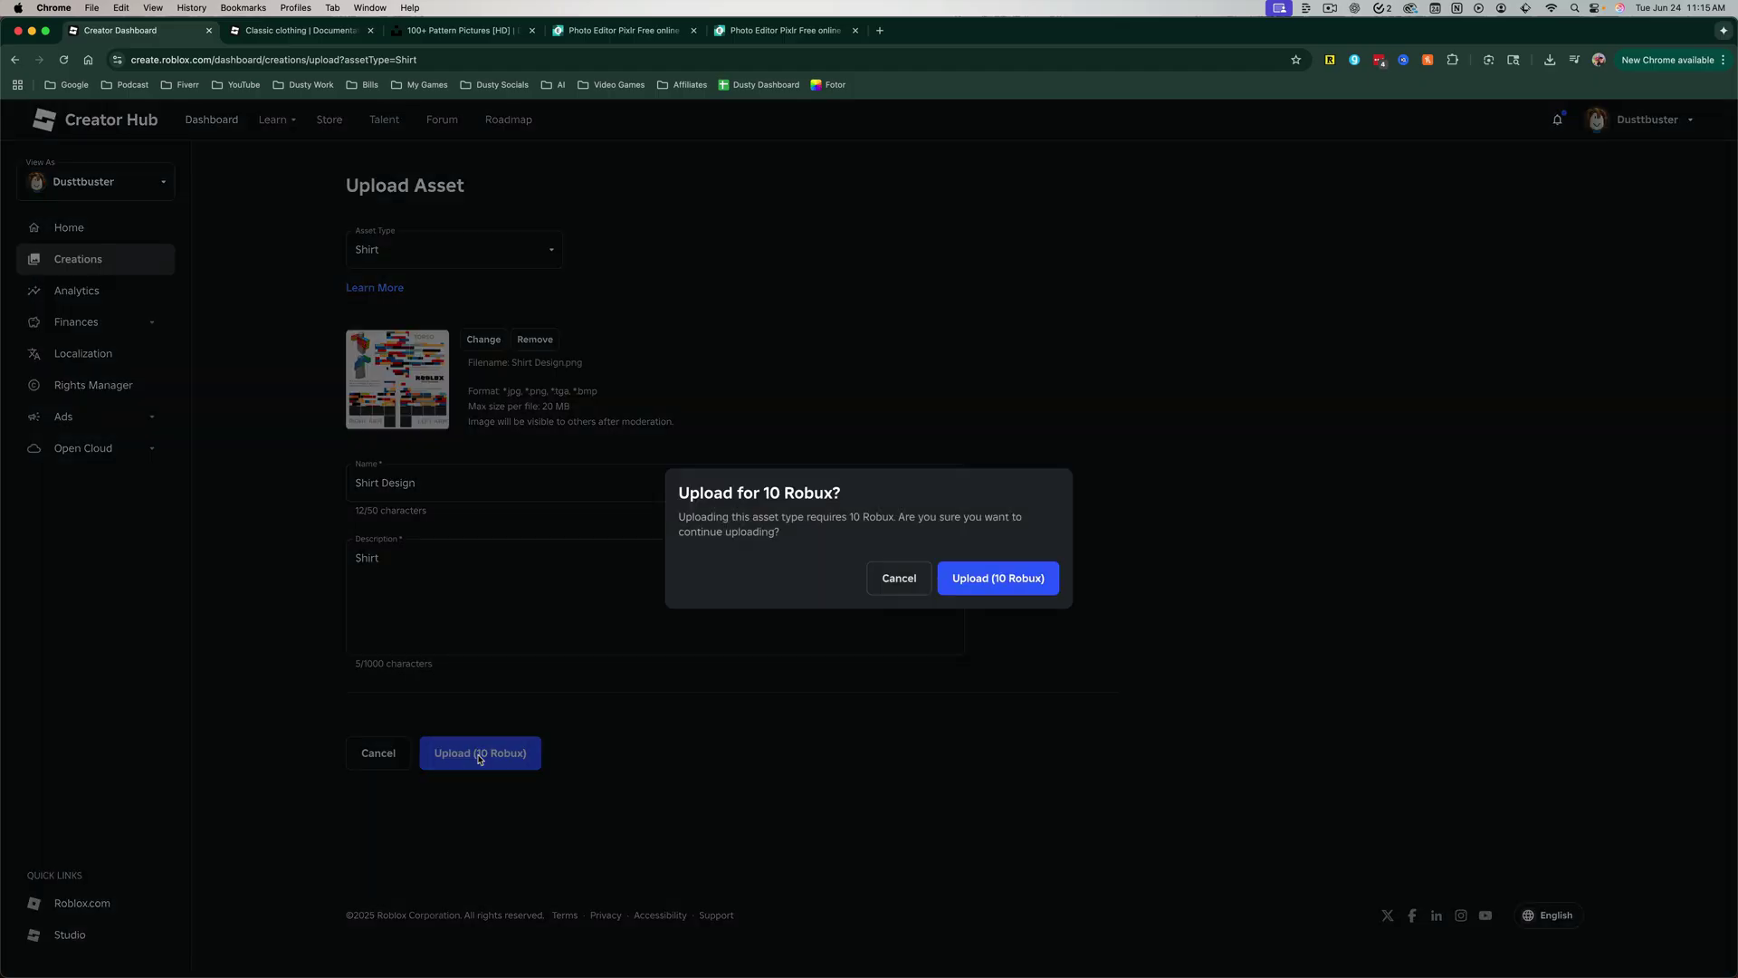
pyautogui.click(997, 580)
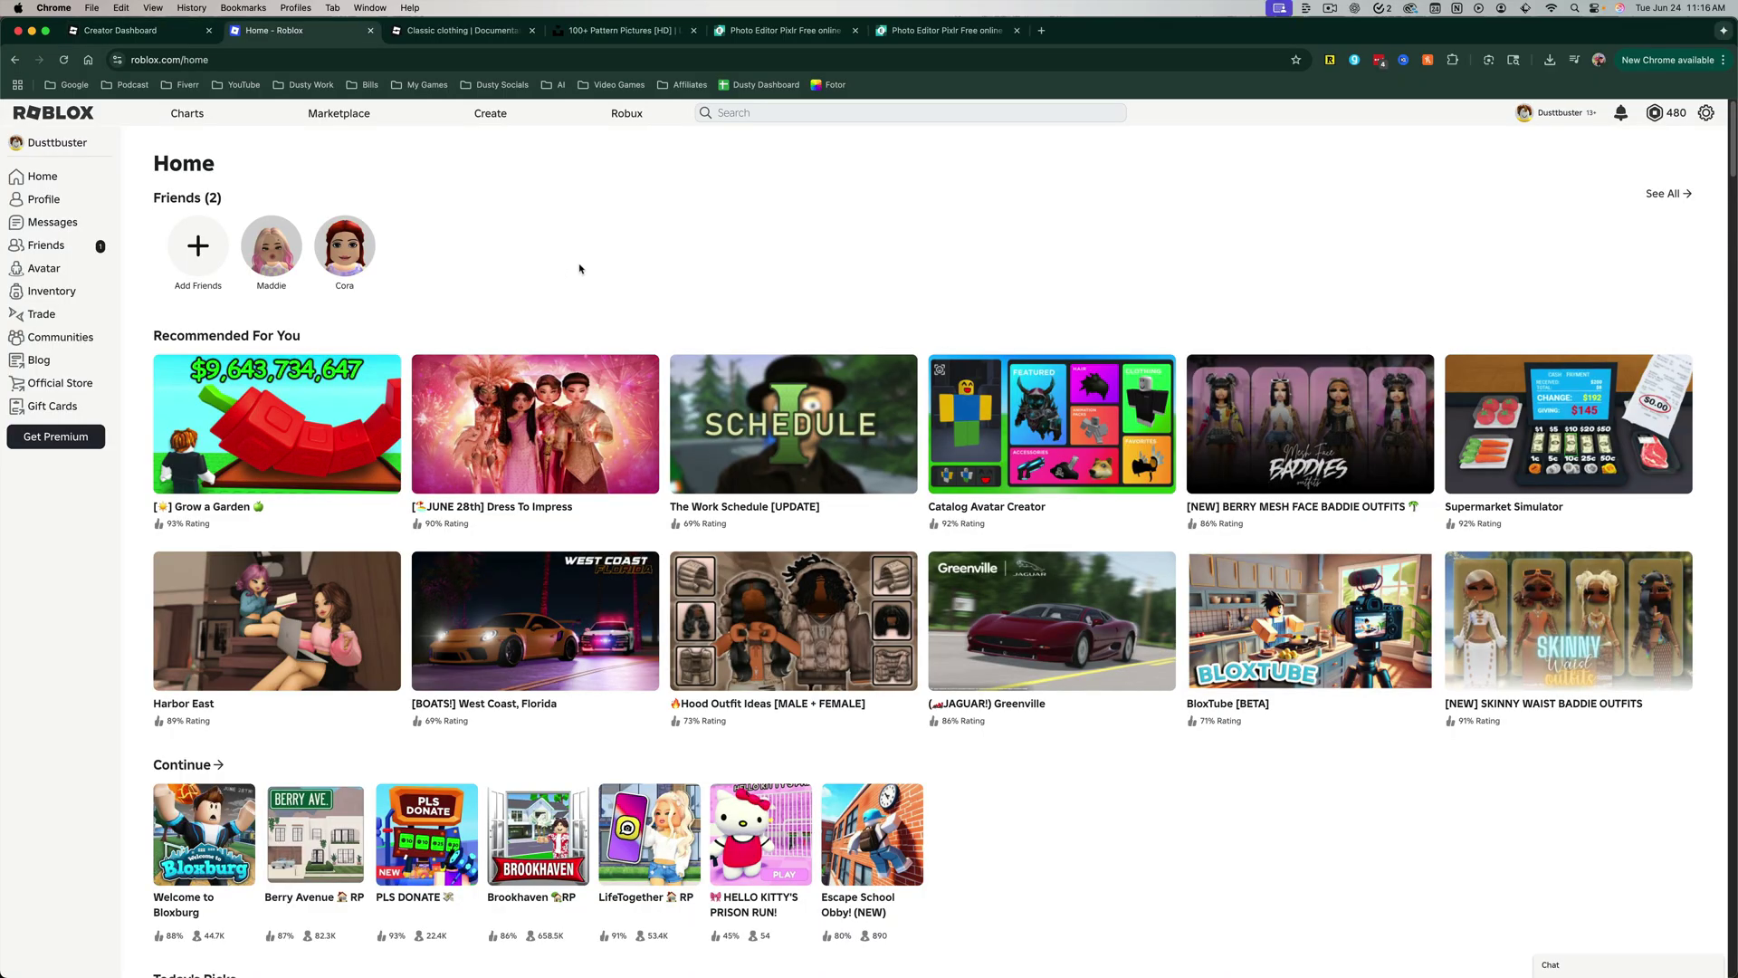
# Equip Shirt Design on the avatar, then return to the Creator Hub creations list
pyautogui.click(45, 269)
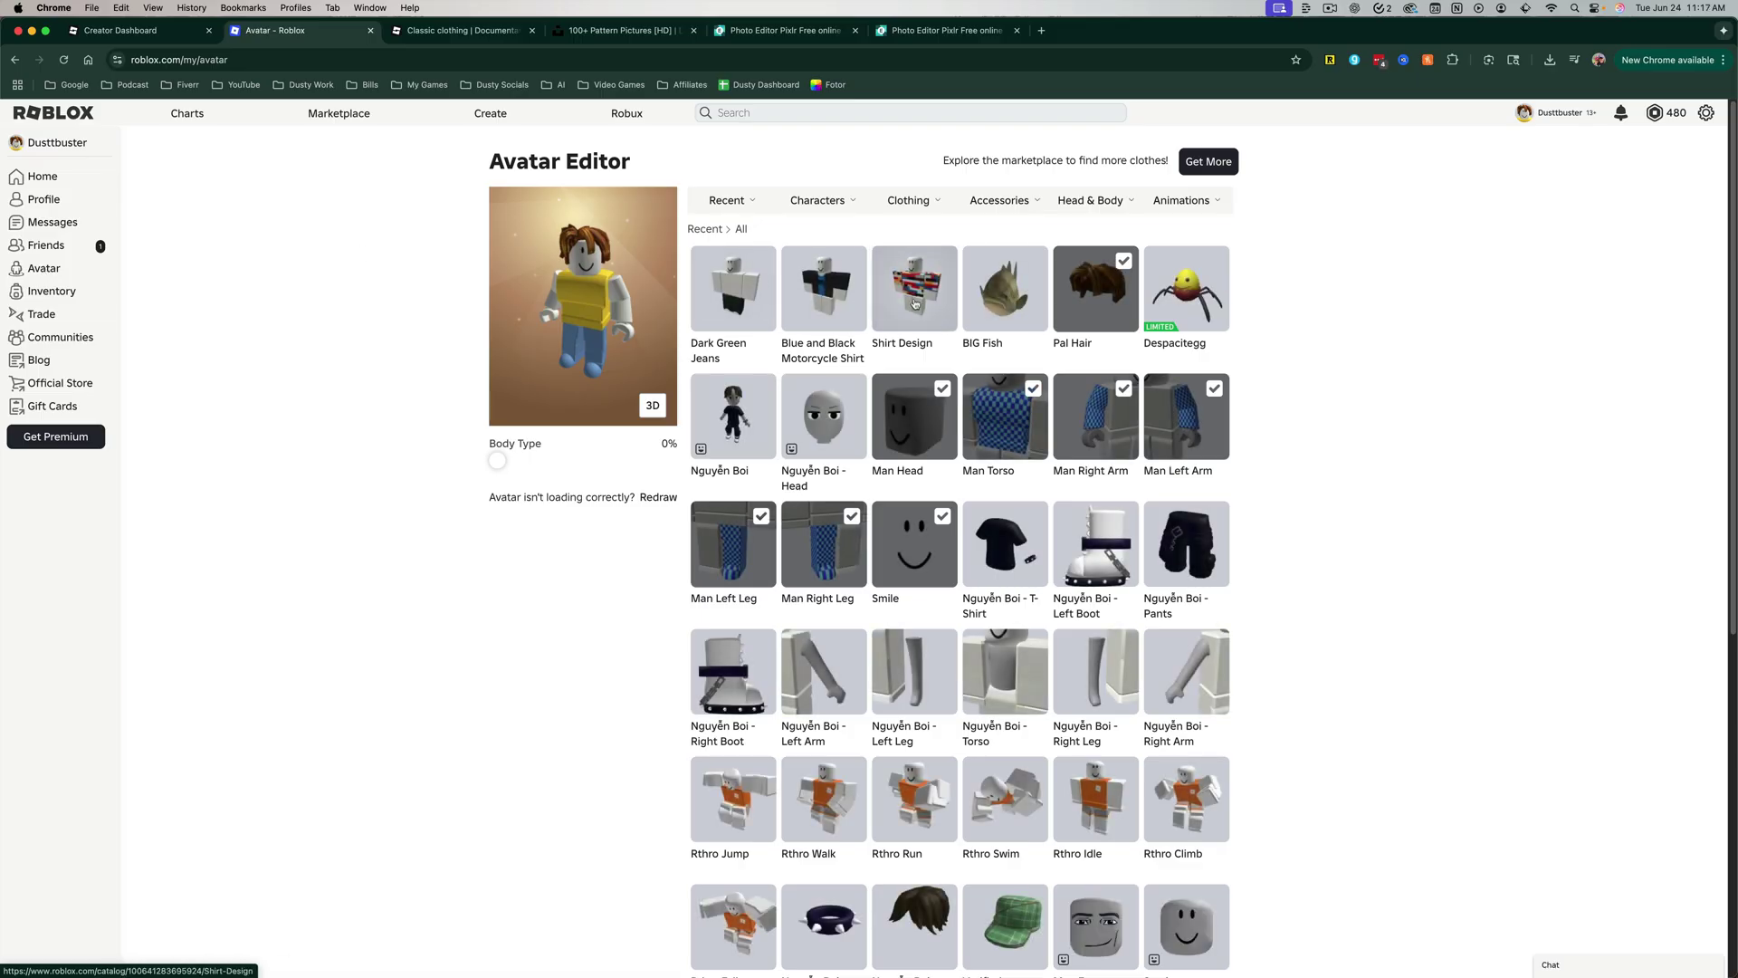
pyautogui.click(913, 284)
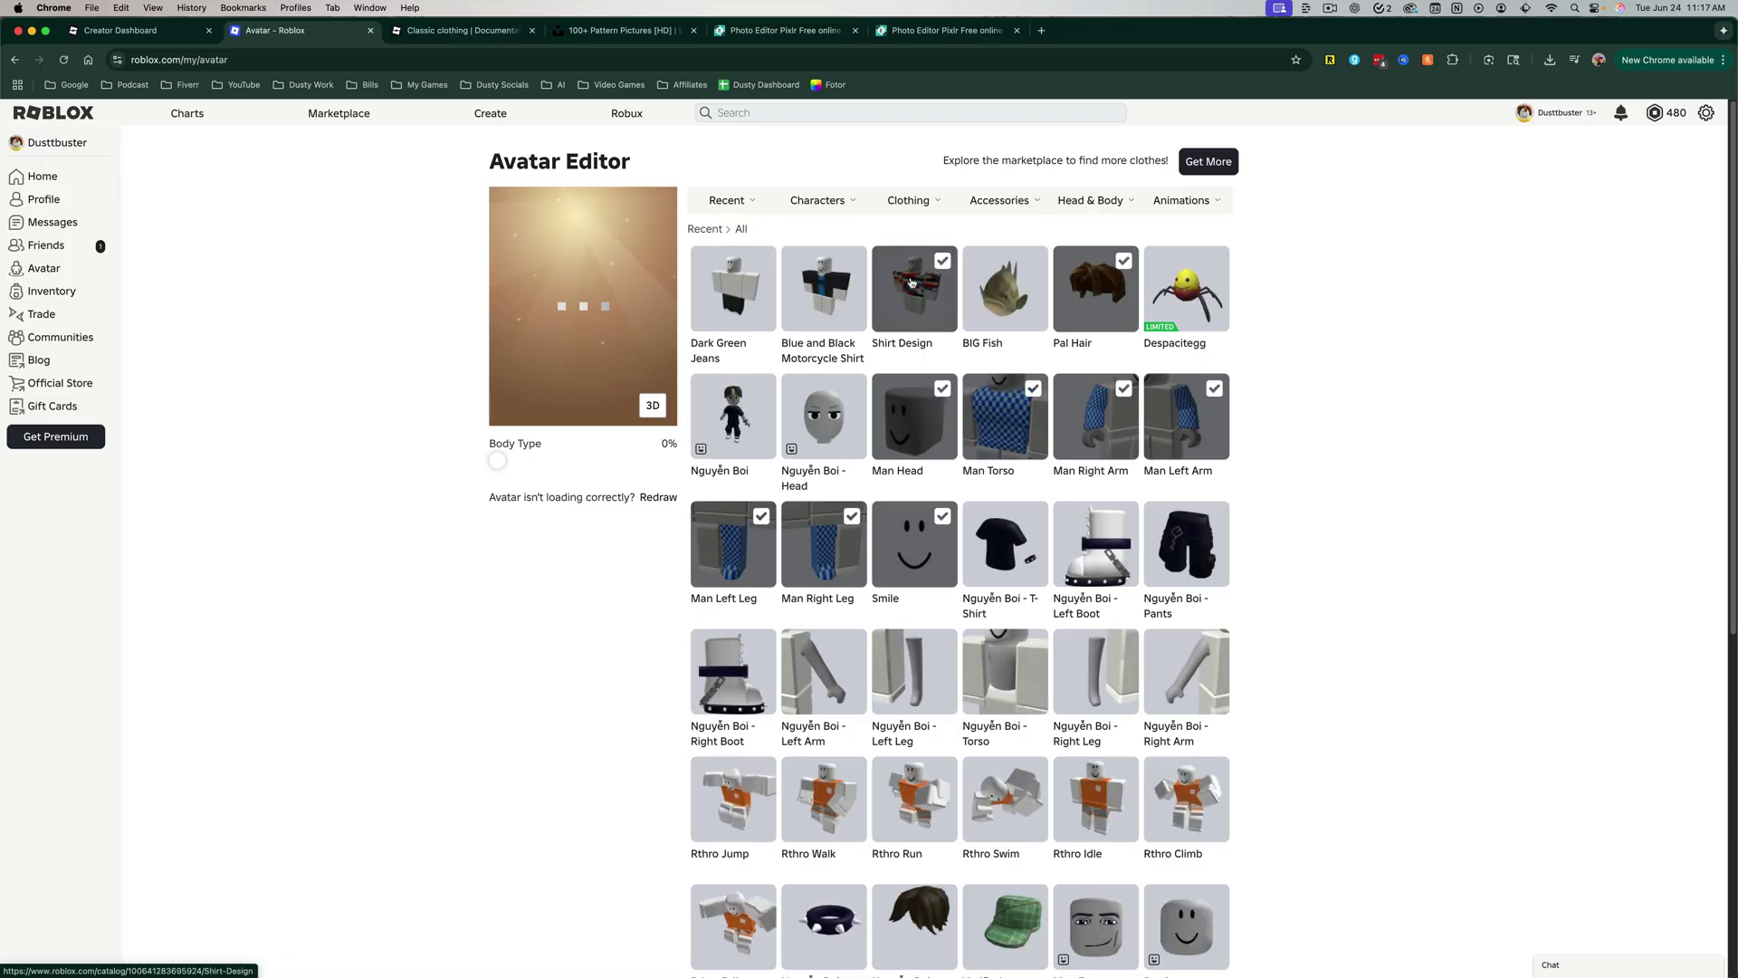
pyautogui.hotkey('ctrl', 'shift', 'Tab')
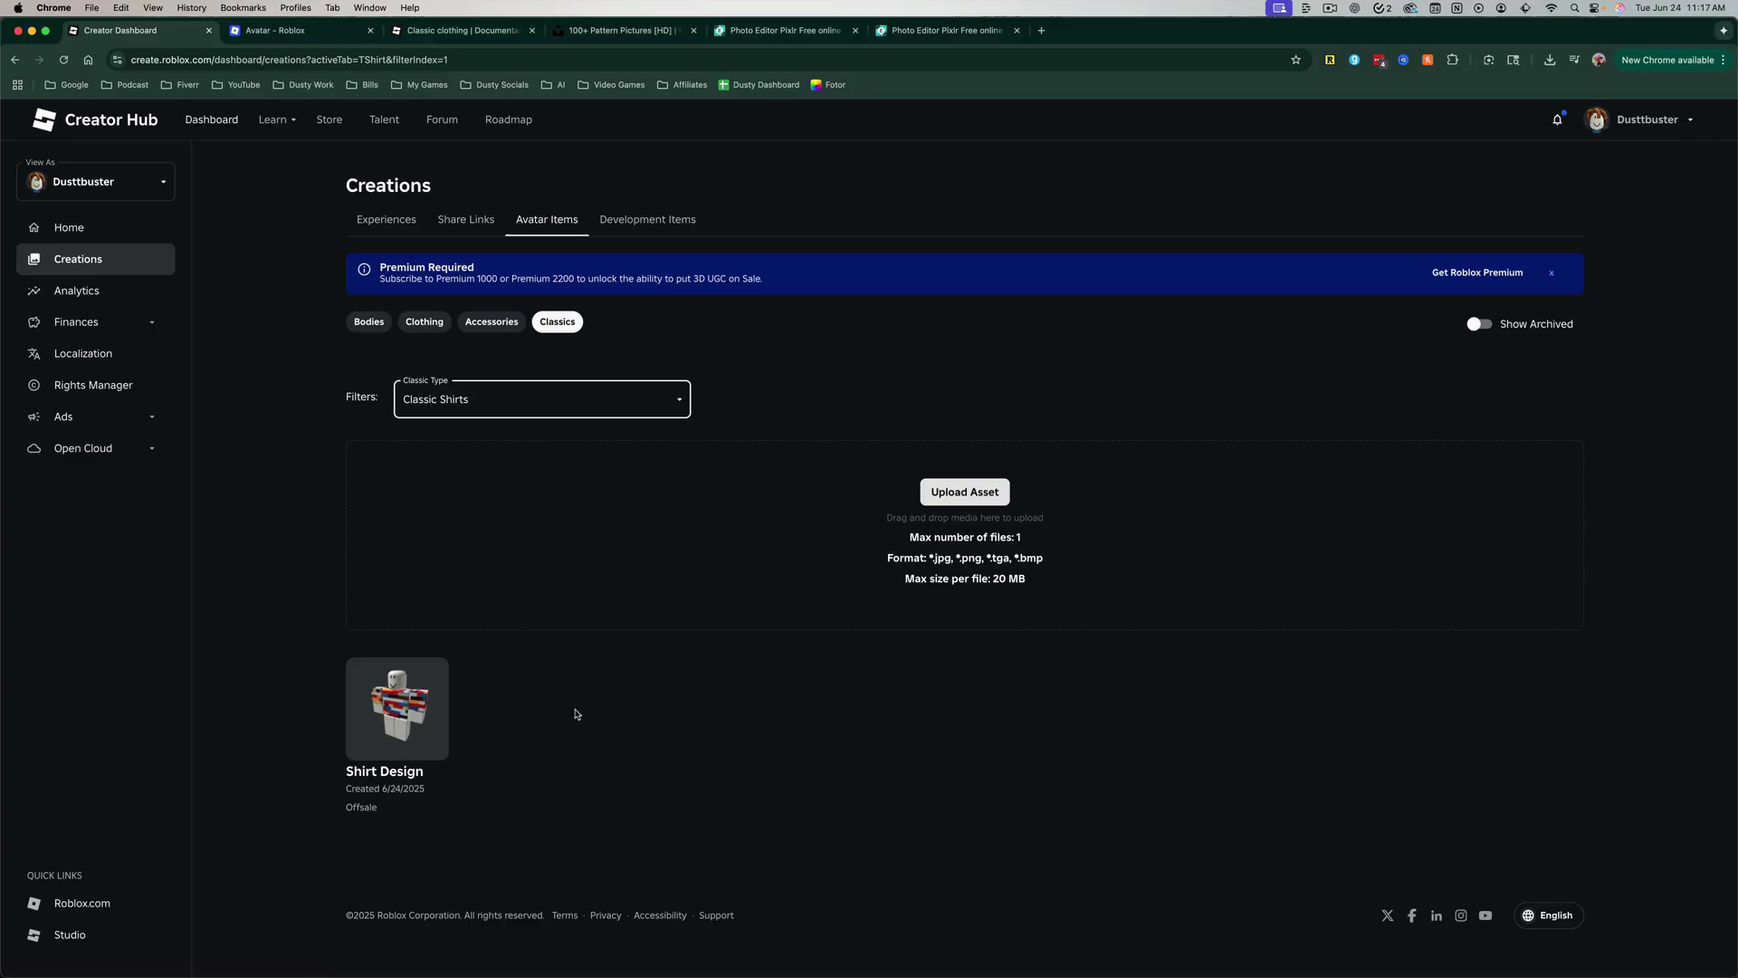
# Configure Shirt Design as On Sale for 50 Robux and publish the item
pyautogui.click(434, 673)
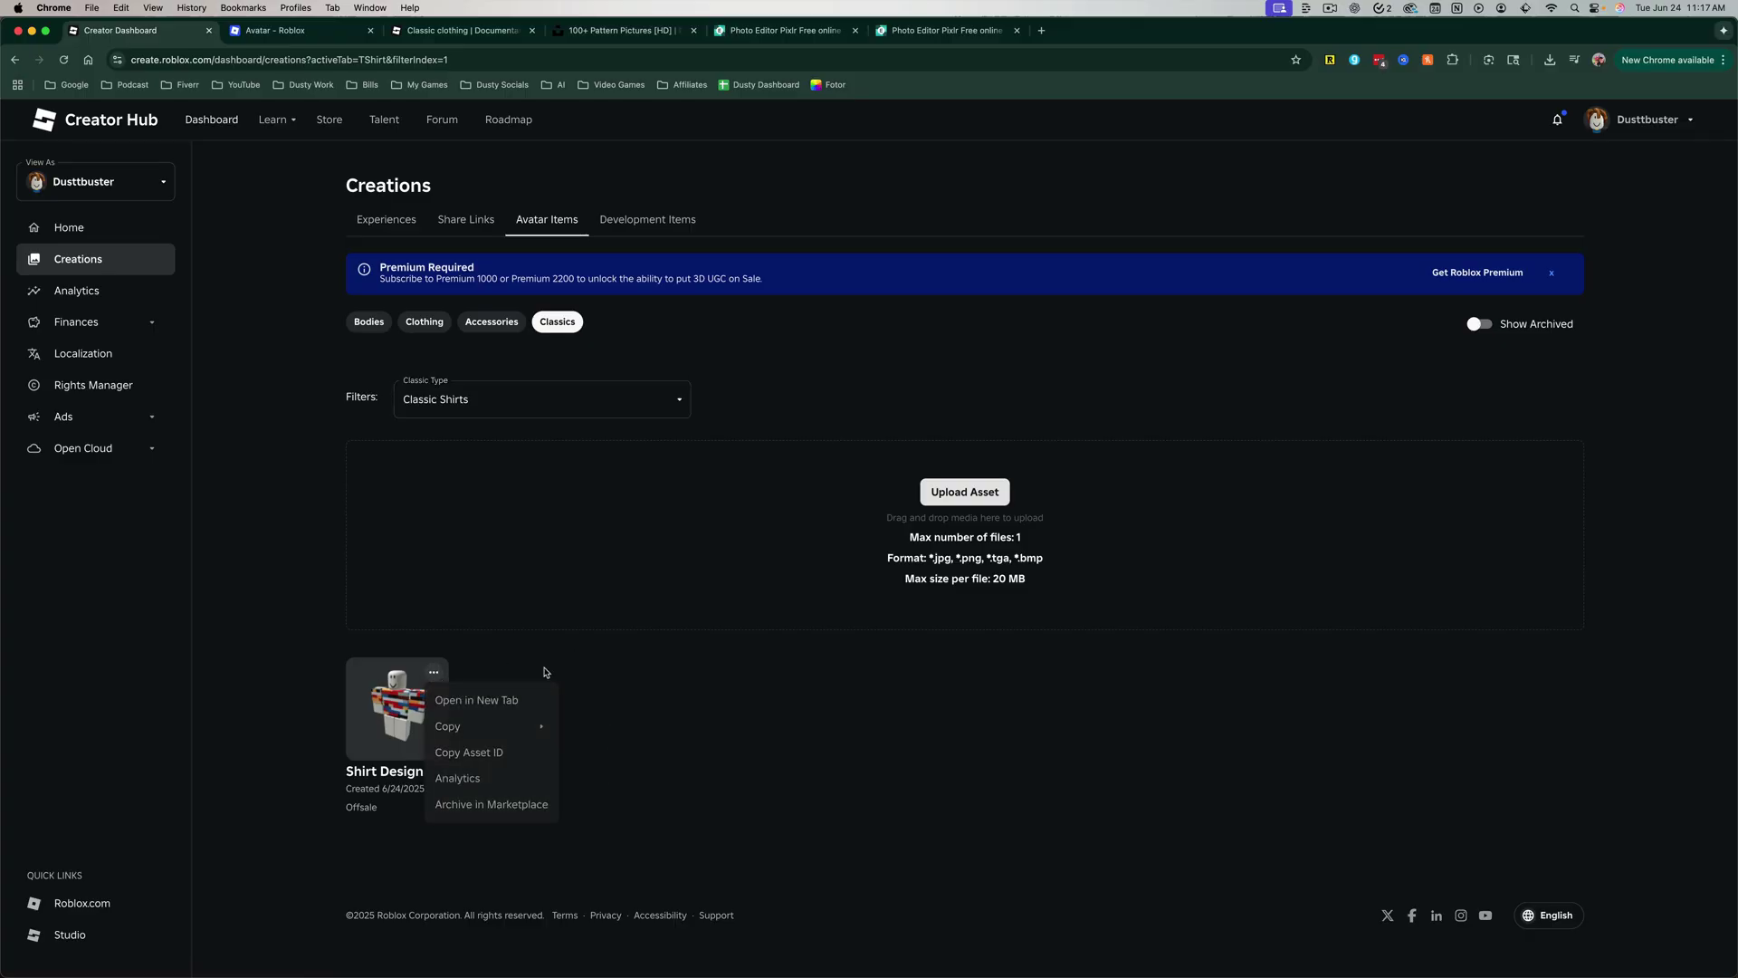
pyautogui.click(415, 724)
pyautogui.click(395, 476)
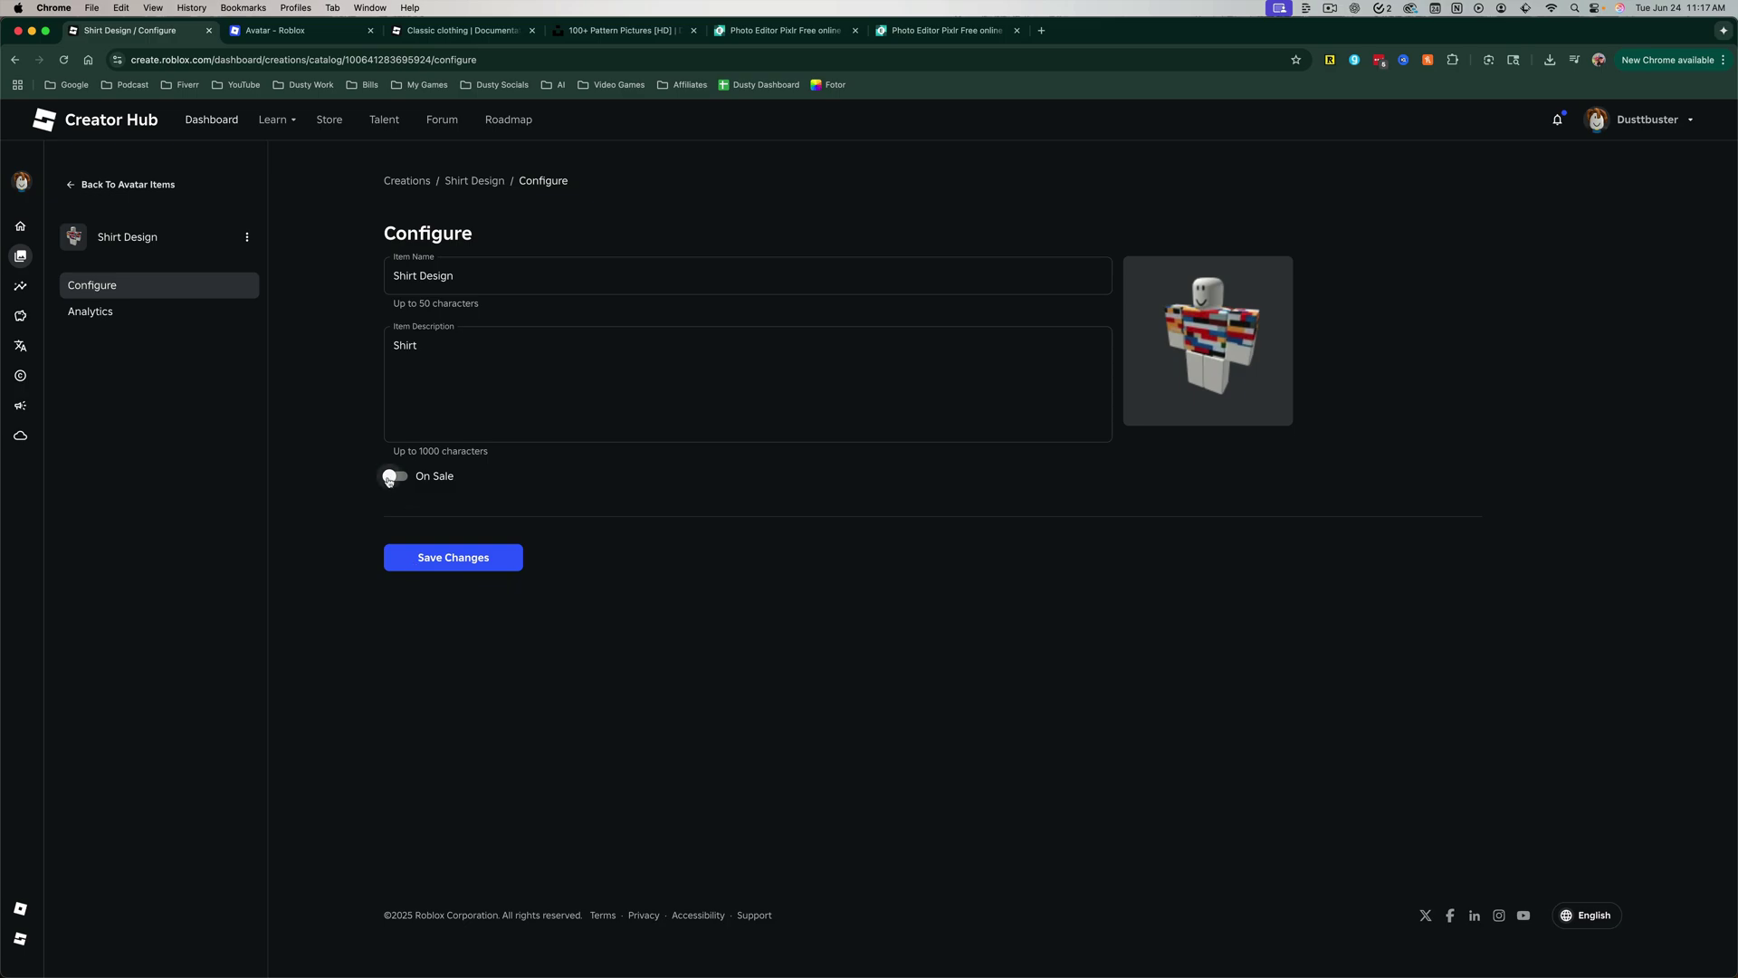
pyautogui.click(466, 565)
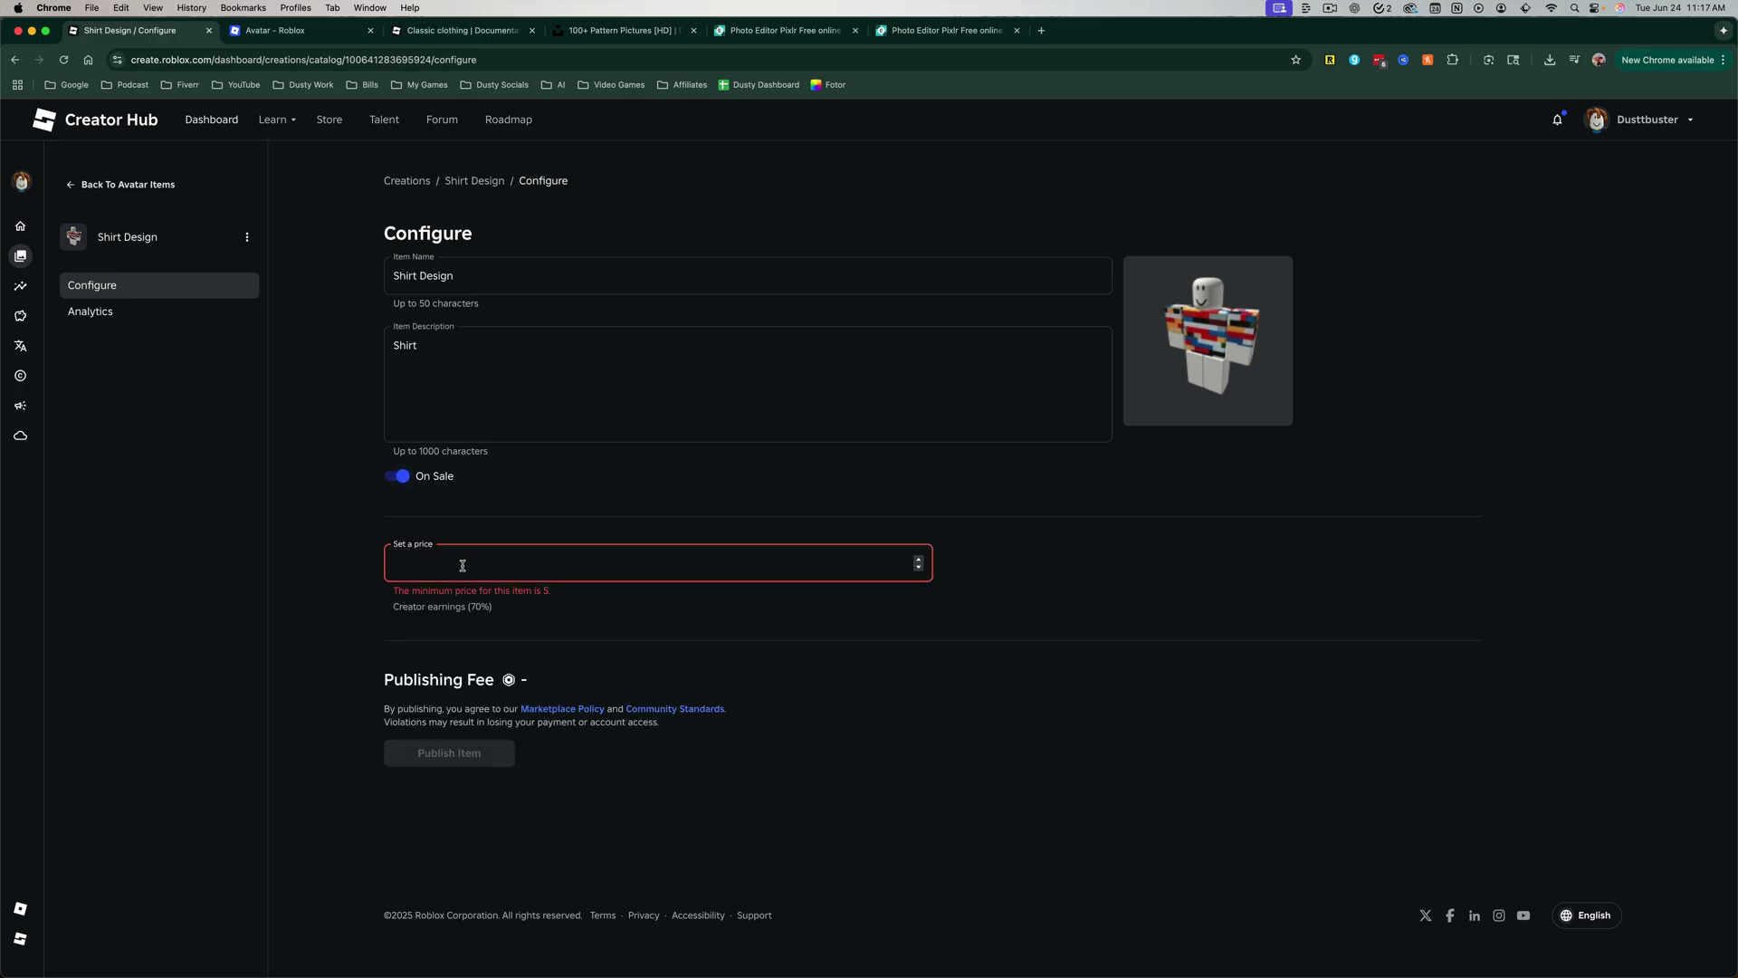
pyautogui.write('50')
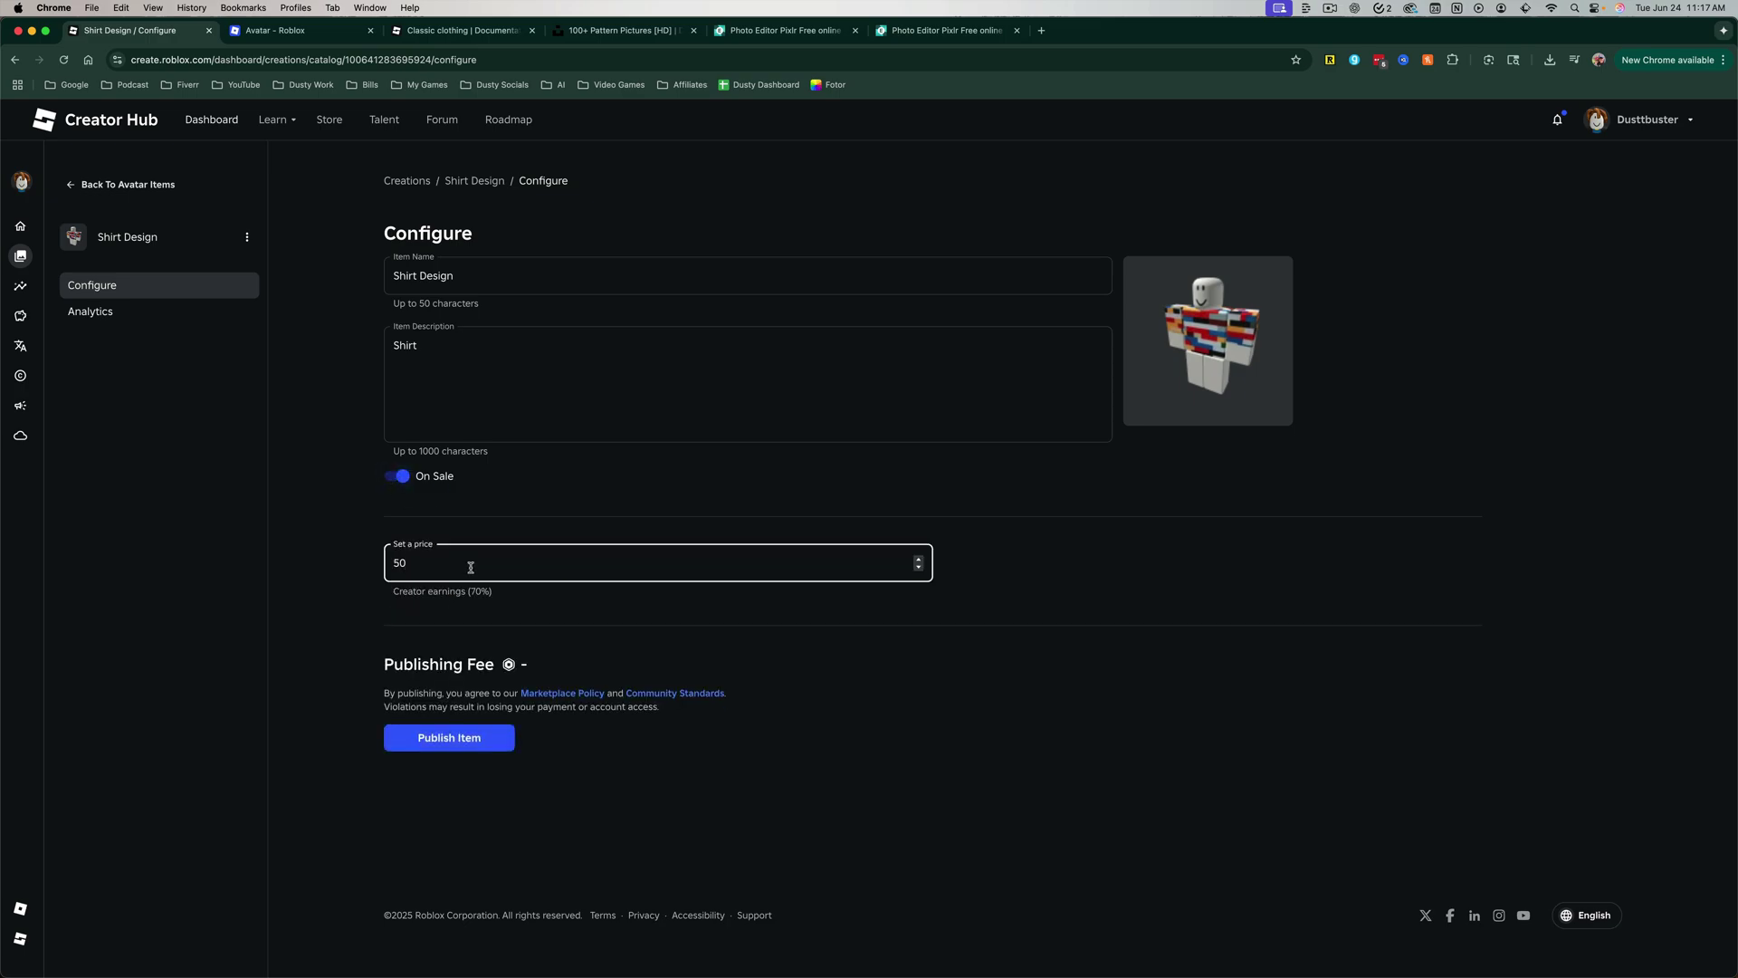
pyautogui.click(450, 738)
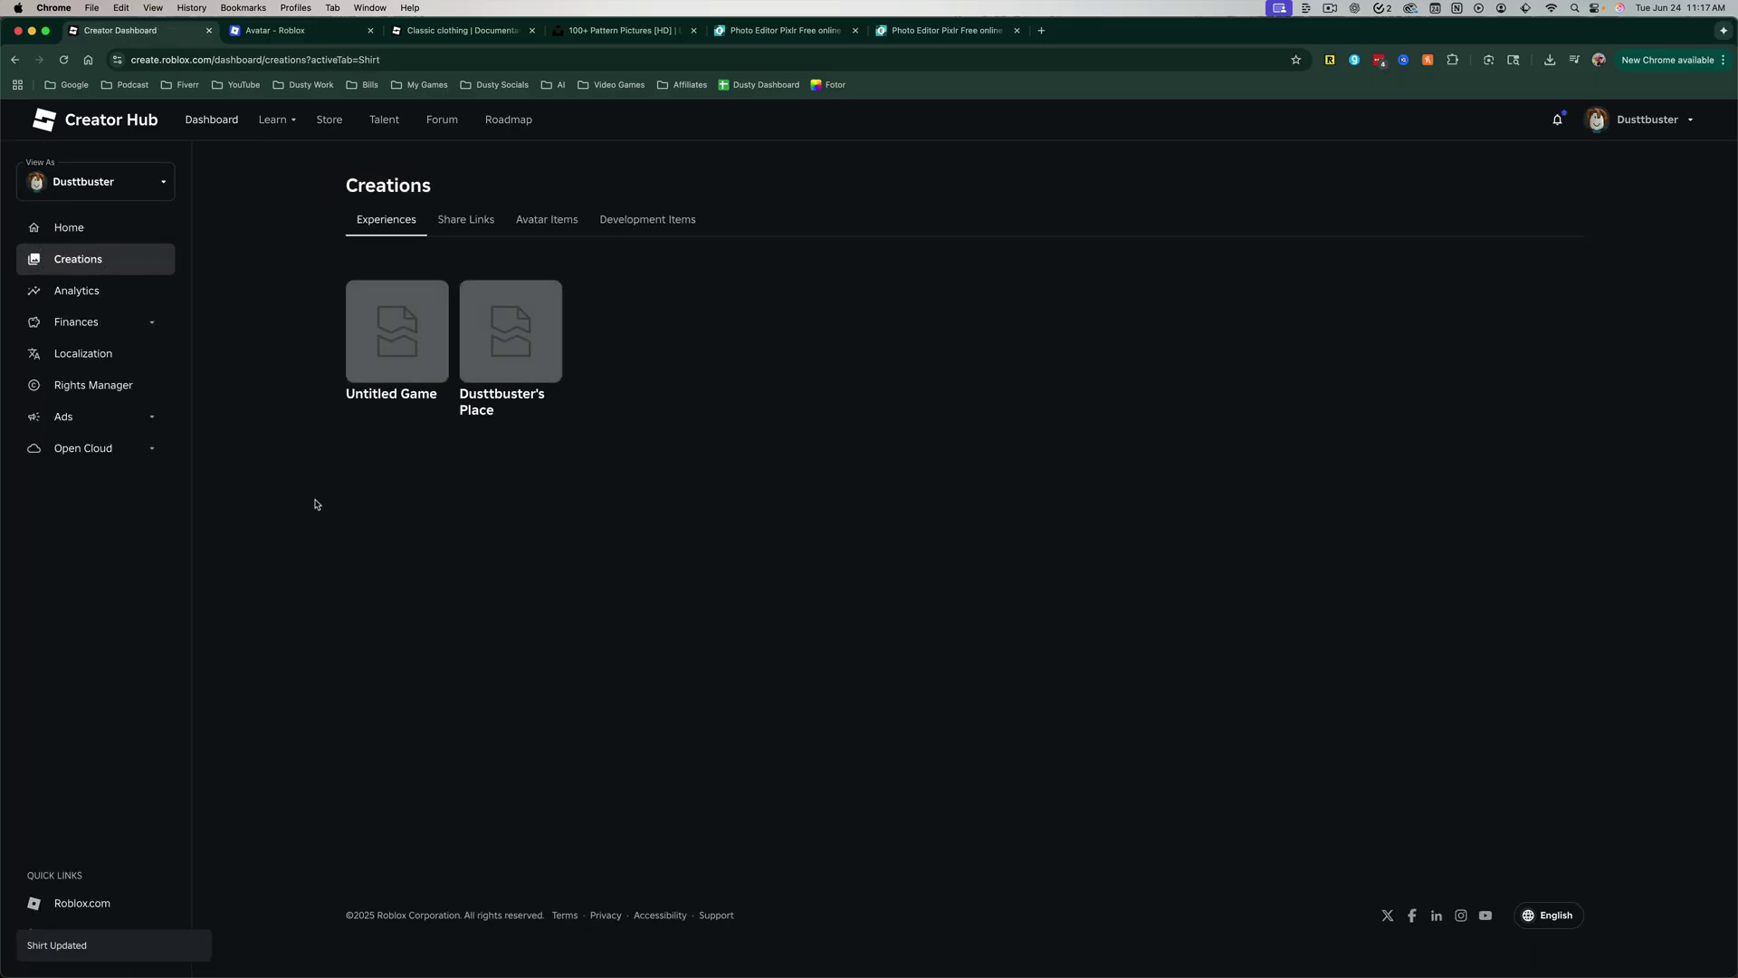
# Return to the Pixlr editor showing the brick-patterned shirt template
pyautogui.click(788, 31)
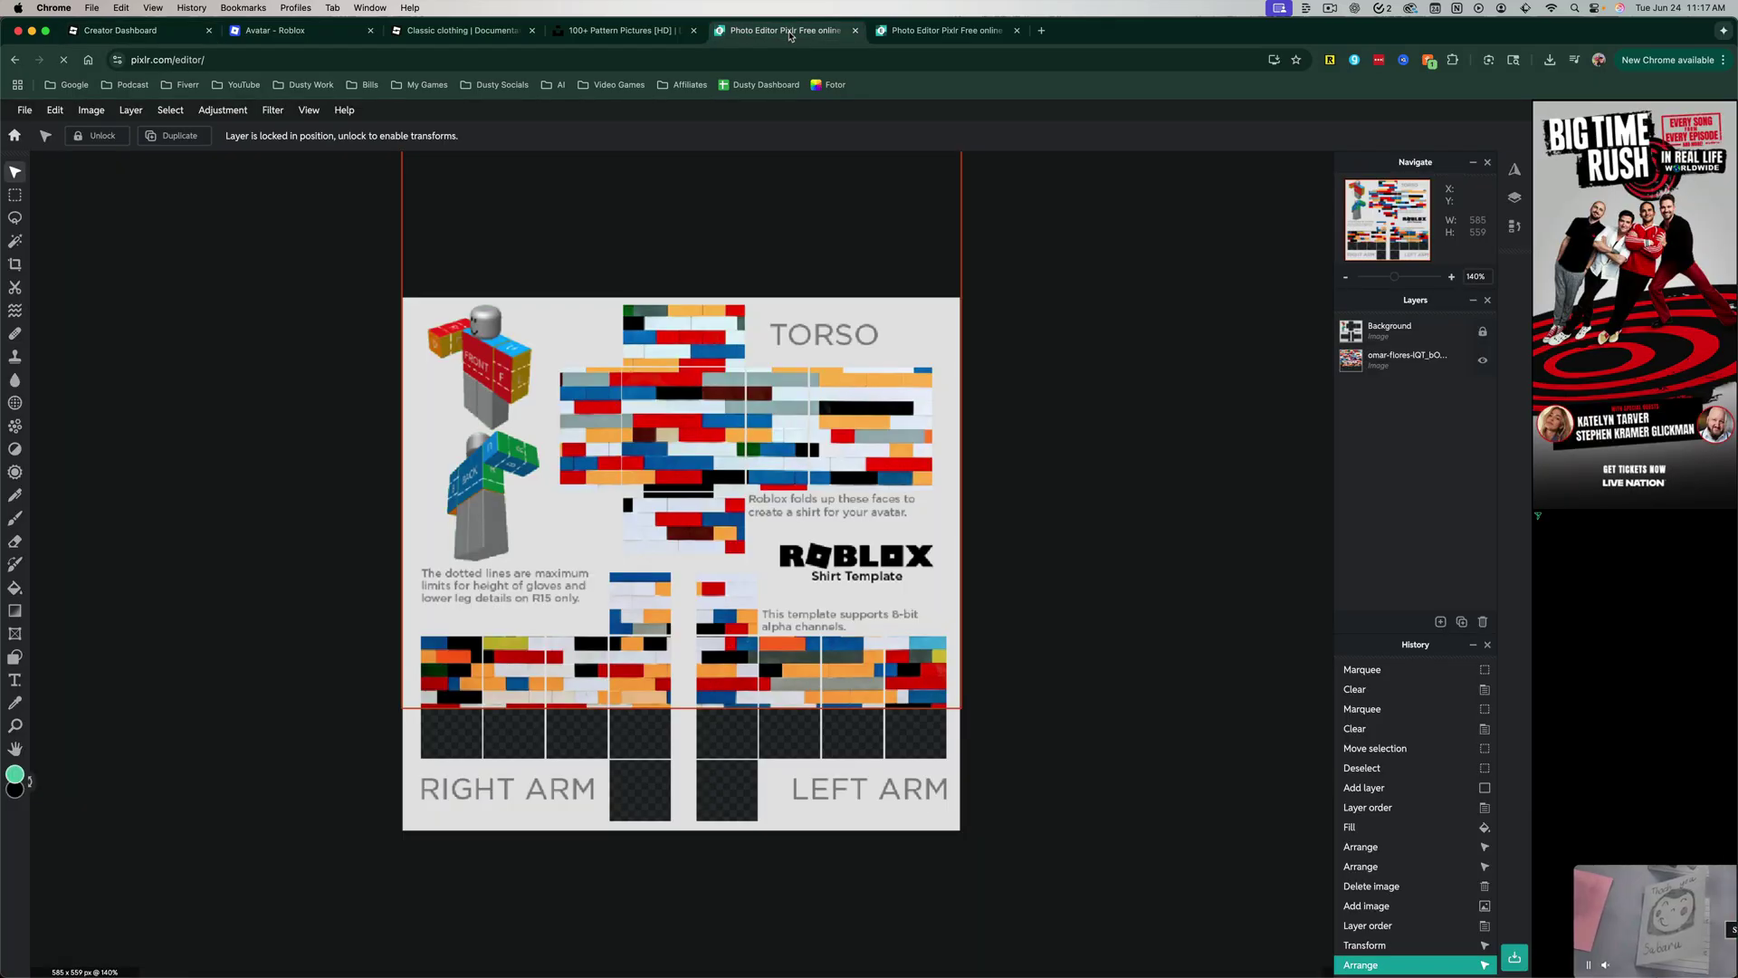